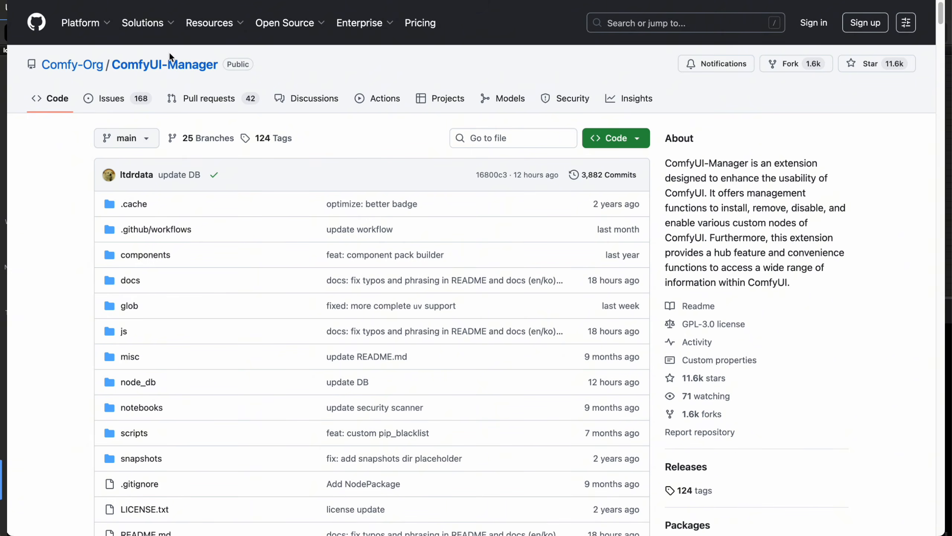
Step: Read the Installation instructions in the README of the Comfy-Org ComfyUI-Manager repository
scroll(356, 283, down, 20)
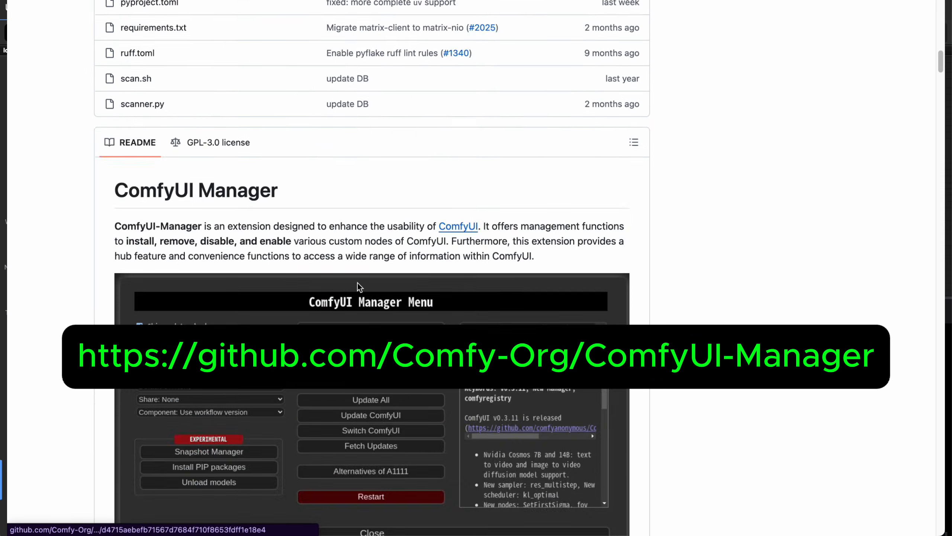
scroll(312, 283, down, 5)
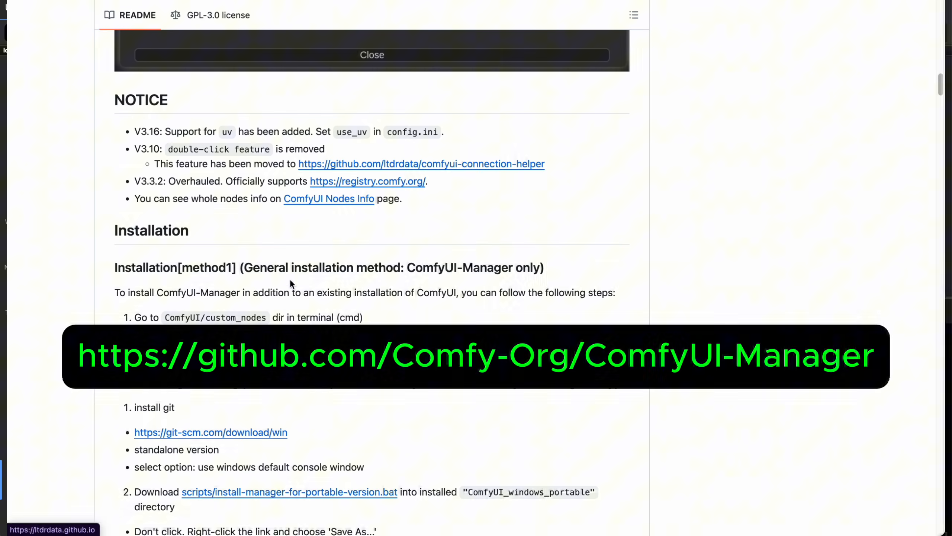
double_click(149, 230)
scroll(371, 262, down, 1)
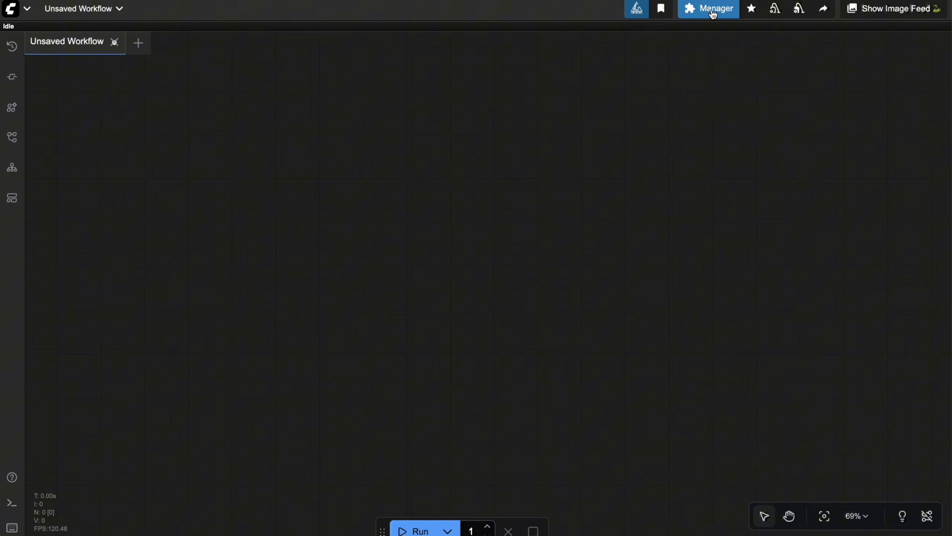
Step: In ComfyUI, open the Custom Nodes Manager and search the custom node list for "wanvideo"
click(713, 14)
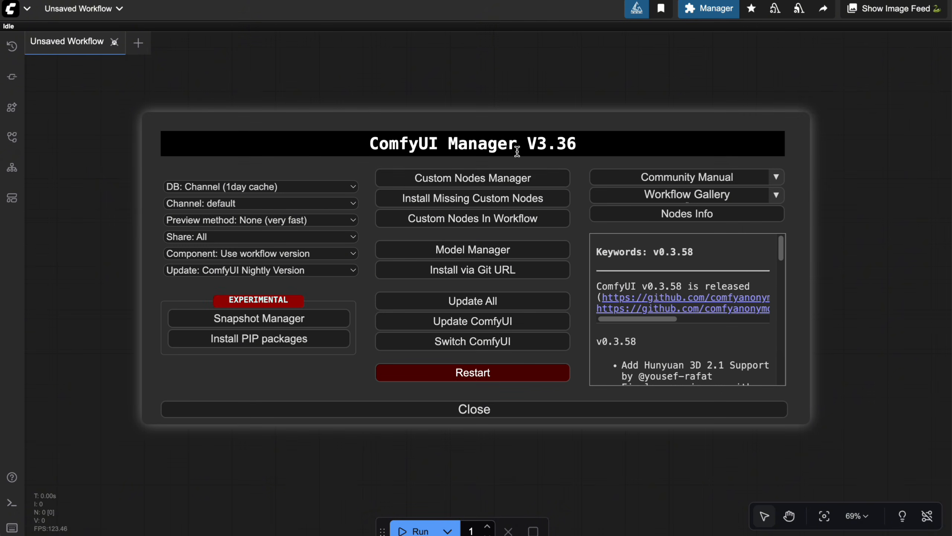
click(488, 180)
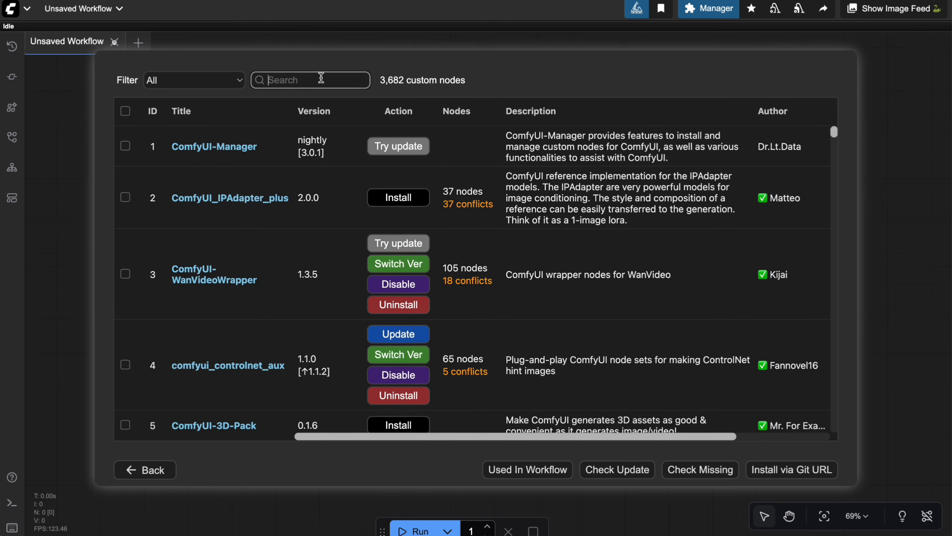
text(wanvideo)
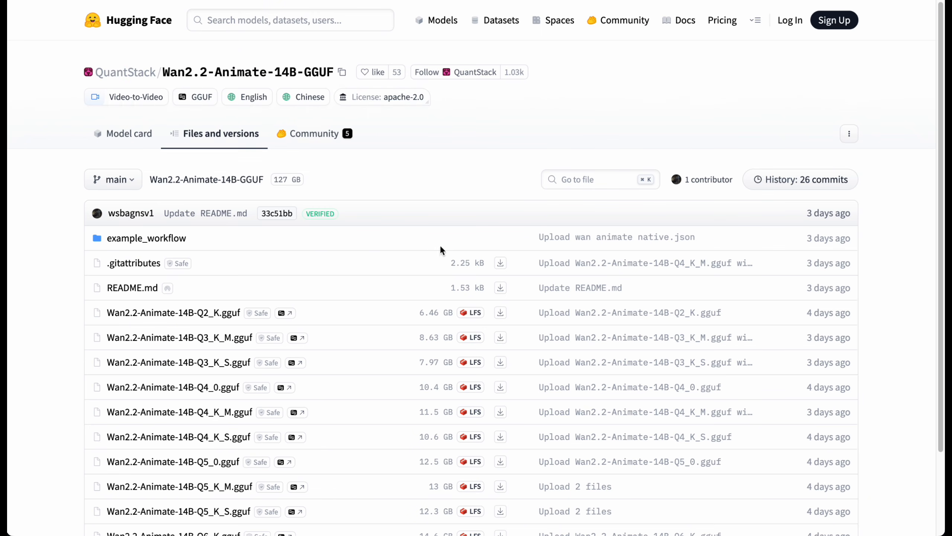
Step: On Hugging Face, review the Wan2.2-Animate-14B-GGUF files and highlight the file name lightx2v_I2V_14B_480p_cfg_step_distill_rank32_bf16.safetensors in WanVideo_comfy
scroll(435, 285, down, 3)
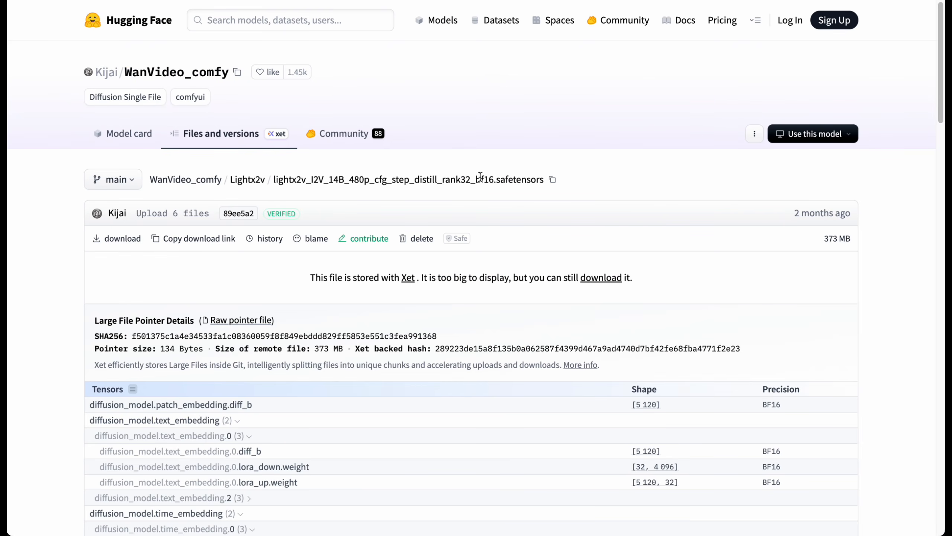
drag(275, 184, 522, 195)
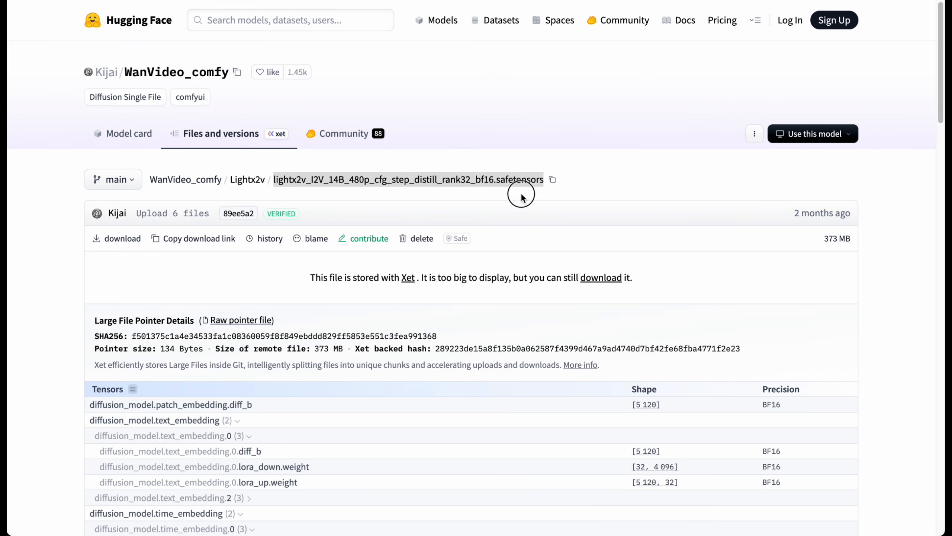
click(602, 192)
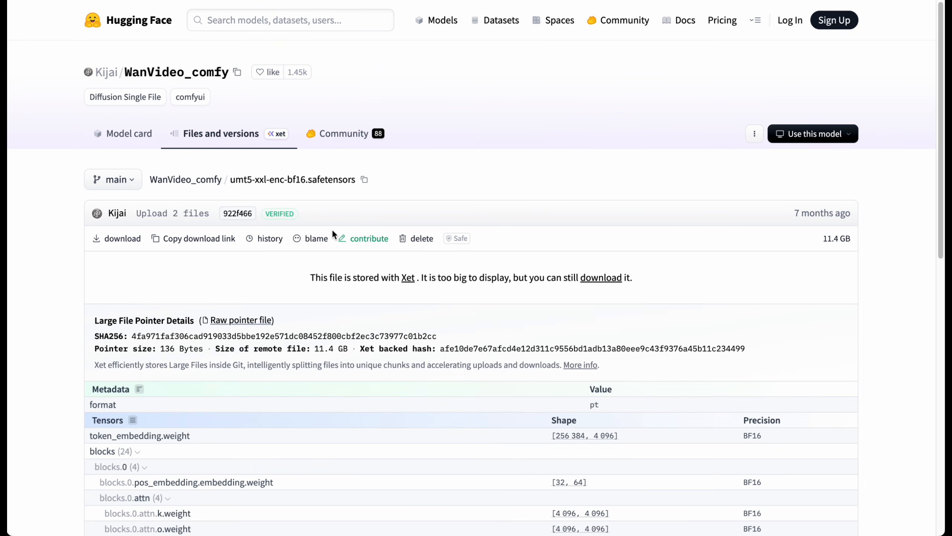
Step: Highlight the WanVideo_comfy file names umt5-xxl-enc-bf16.safetensors and Wan2_1_VAE_bf16.safetensors on their model file pages
scroll(333, 225, down, 1)
click(354, 176)
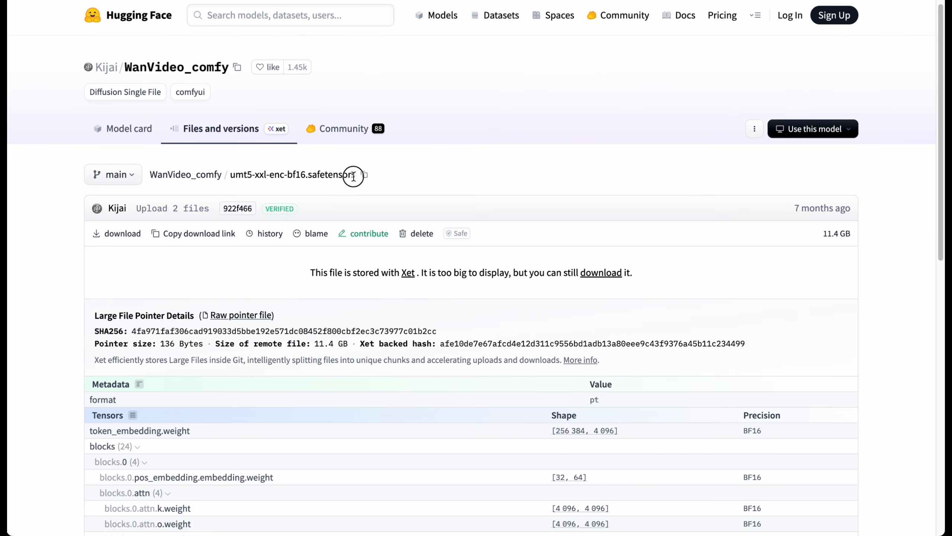
drag(354, 176, 154, 173)
click(439, 192)
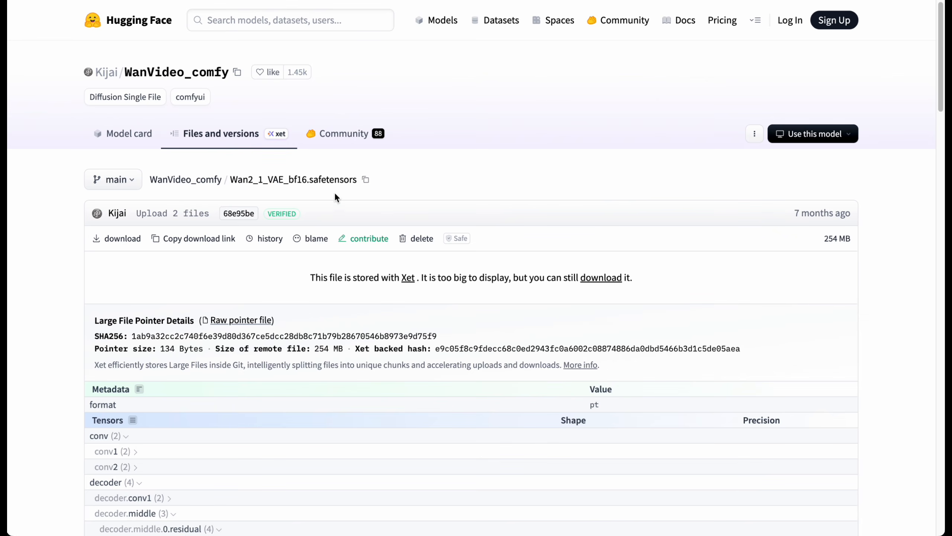
drag(354, 179, 165, 179)
click(487, 191)
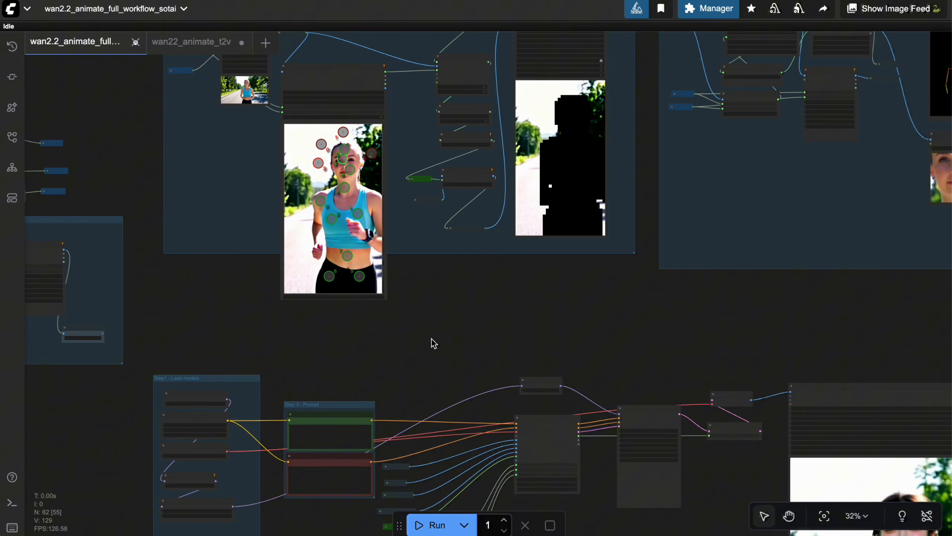
Step: In ComfyUI, examine the reference image, background masking and Face Images groups of the wan2.2_animate_full_workflow_sotai workflow
drag(431, 340, 671, 358)
scroll(689, 406, down, 3)
scroll(671, 358, left, 3)
scroll(688, 366, up, 5)
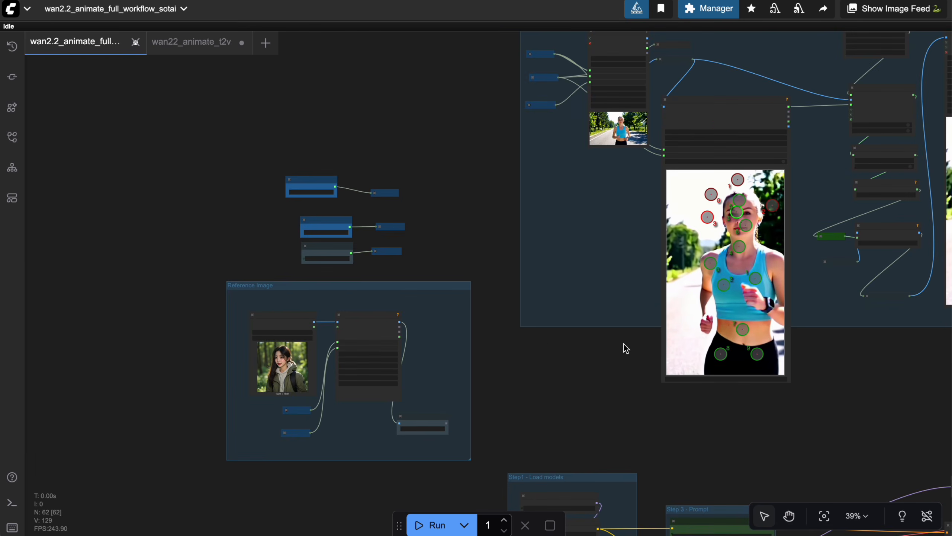
scroll(643, 347, right, 15)
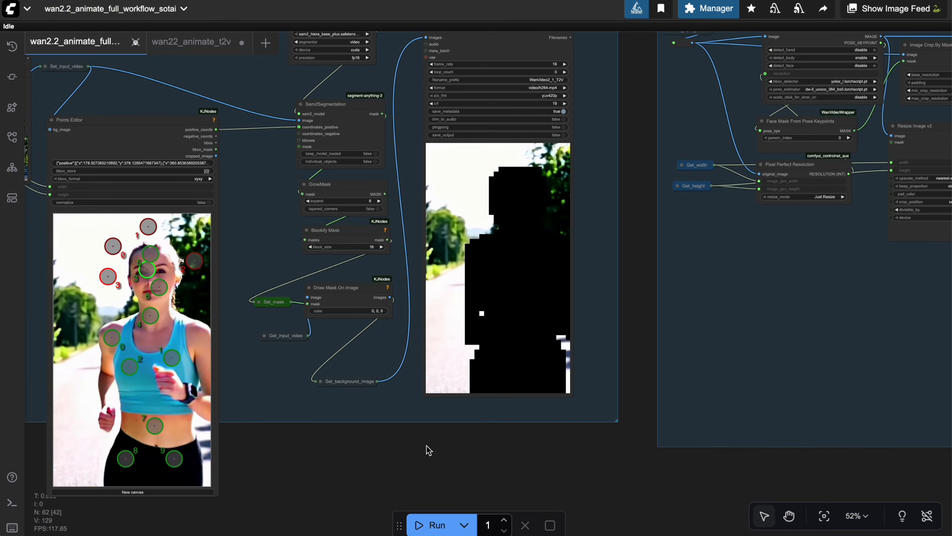
scroll(349, 393, up, 3)
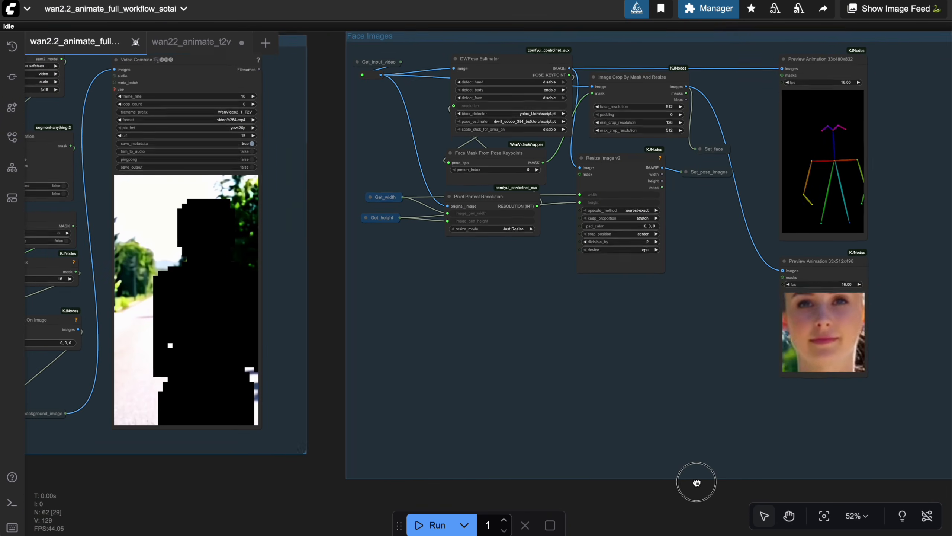
Step: Examine the Load models and Prompt groups and the WanAnimateToVideo and KSampler chain through to the output video
scroll(797, 265, down, 8)
scroll(797, 265, left, 5)
scroll(797, 265, down, 5)
scroll(797, 265, right, 3)
scroll(807, 364, left, 8)
scroll(855, 426, up, 2)
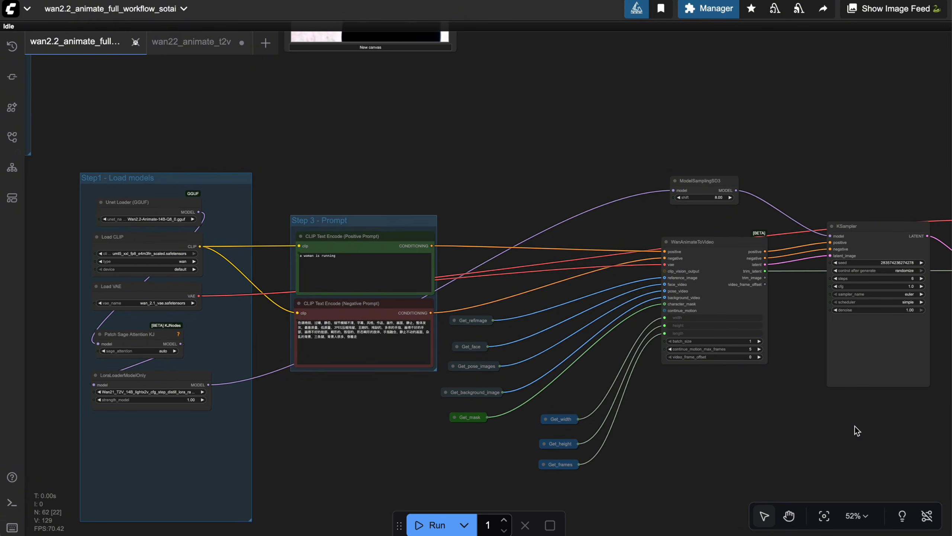
scroll(803, 440, down, 2)
scroll(804, 441, down, 2)
scroll(801, 447, right, 5)
scroll(638, 324, right, 2)
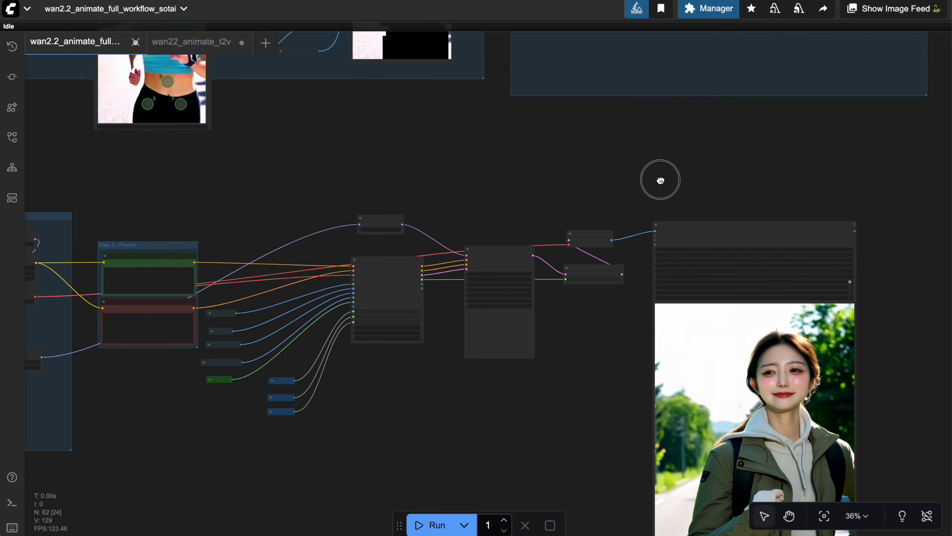
Step: Survey the whole node graph of the full animate workflow
scroll(659, 179, left, 2)
scroll(659, 178, up, 2)
scroll(499, 221, down, 1)
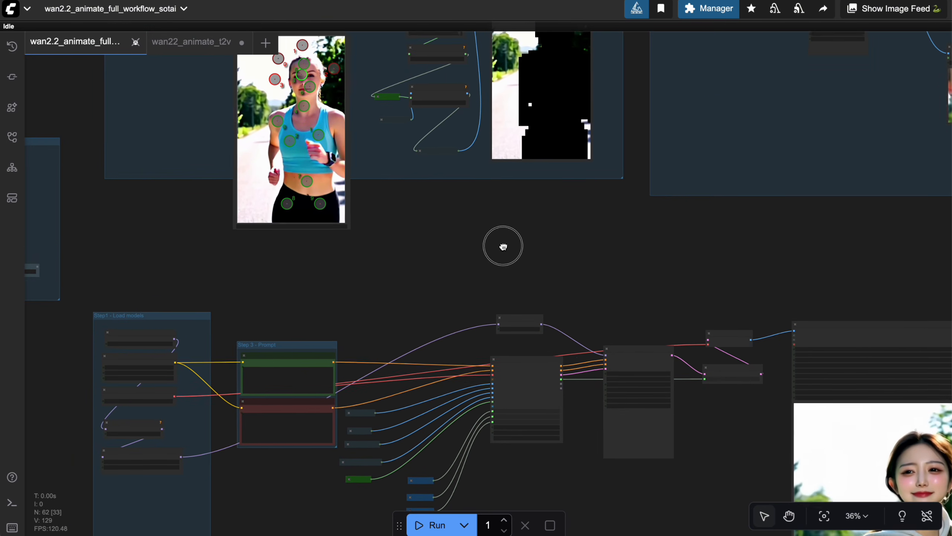
scroll(502, 245, up, 2)
scroll(507, 267, down, 2)
scroll(538, 279, left, 3)
scroll(538, 278, up, 2)
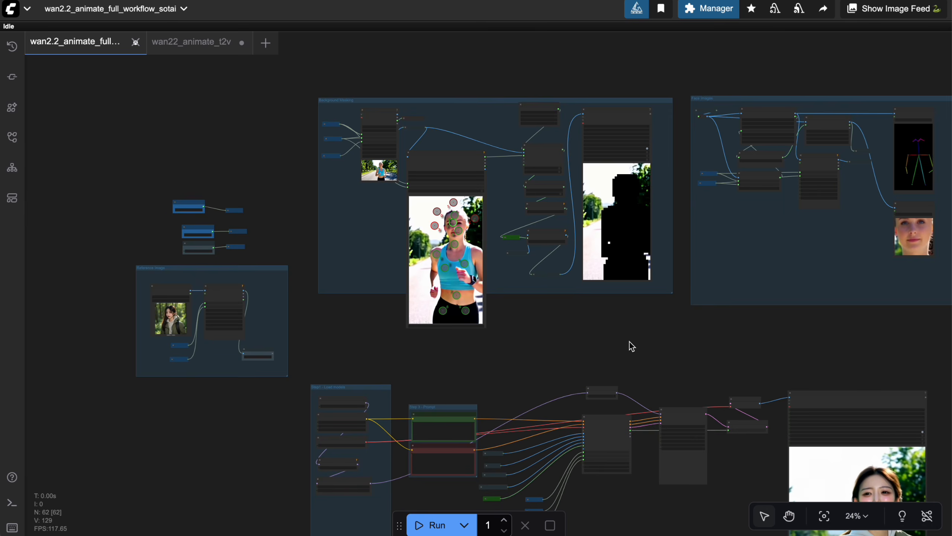
Step: Switch to the wan22_animate_t2v workflow and look over its complete node graph
click(192, 42)
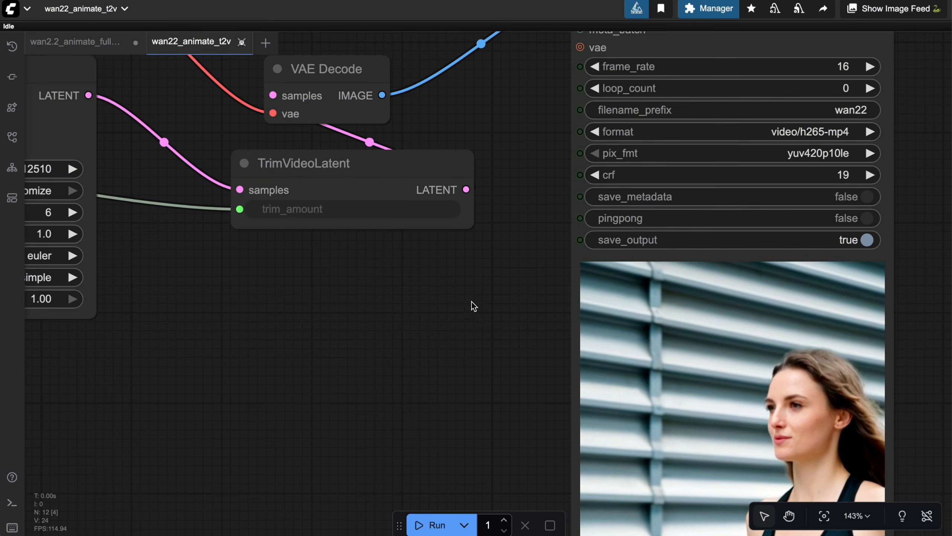
drag(471, 304, 648, 347)
scroll(624, 343, down, 4)
drag(594, 361, 761, 356)
scroll(693, 343, down, 2)
scroll(610, 205, up, 7)
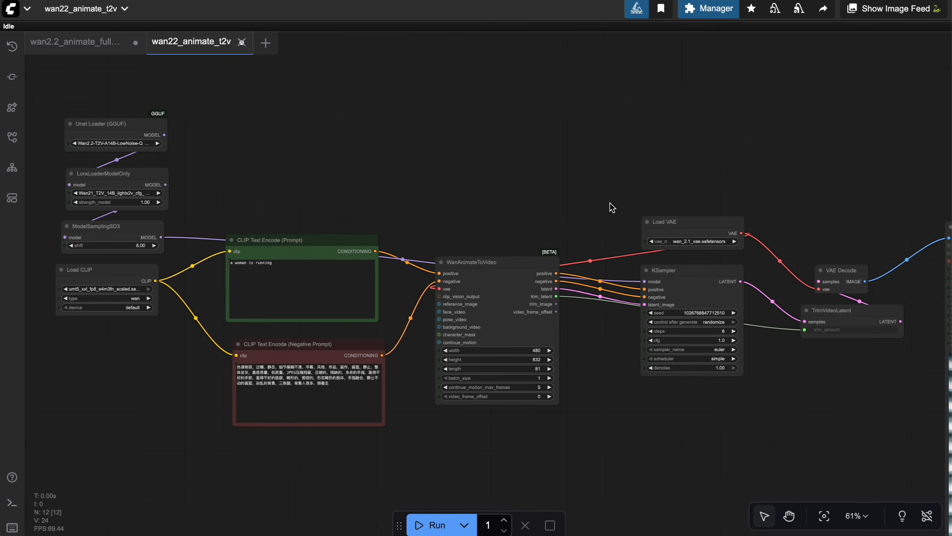
Step: Select the WanAnimateToVideo node and inspect its inputs, outputs and size settings
drag(589, 187, 694, 81)
scroll(693, 81, up, 3)
drag(639, 94, 661, 9)
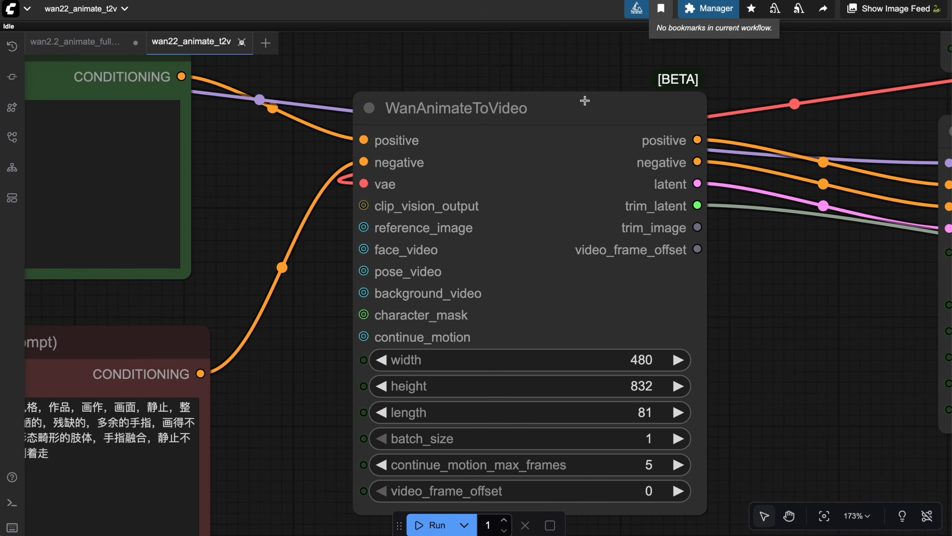
click(584, 103)
drag(786, 317, 785, 286)
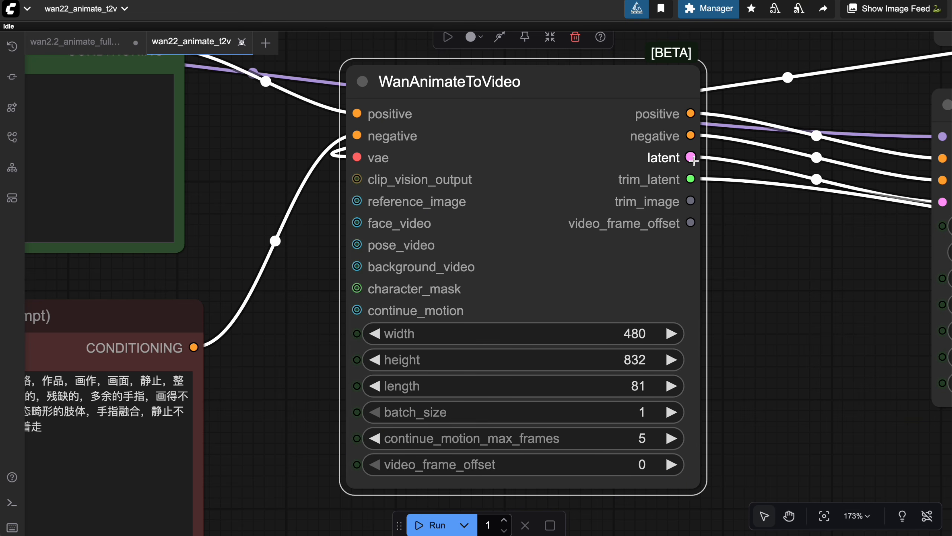
Step: Follow the WanAnimateToVideo outputs to the KSampler, select that node and inspect its settings and latent output
scroll(693, 160, right, 5)
scroll(569, 298, down, 3)
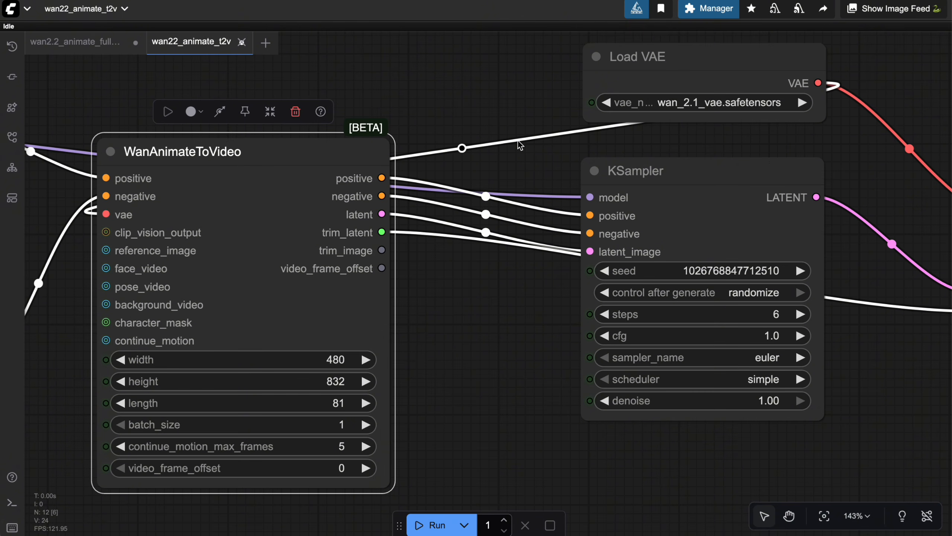
click(656, 165)
scroll(463, 323, right, 2)
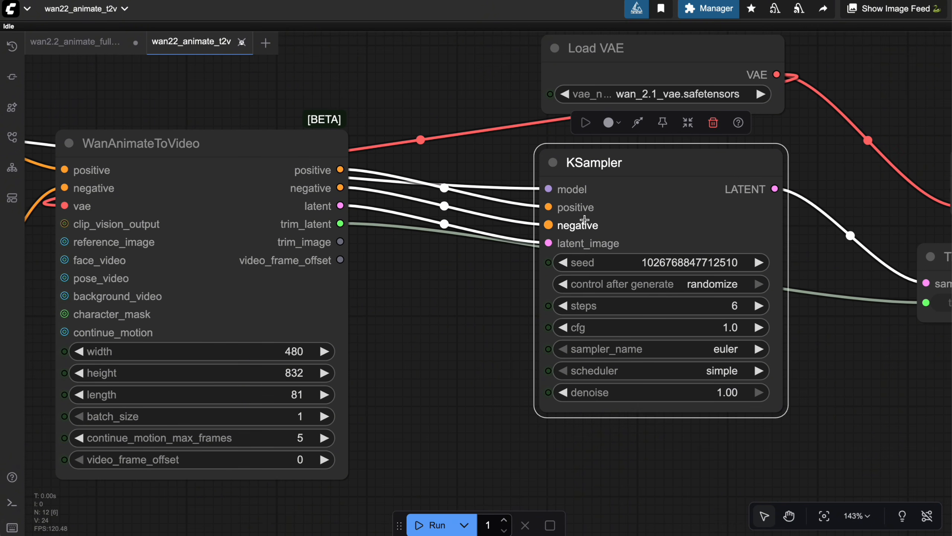
scroll(779, 297, right, 2)
scroll(797, 181, down, 3)
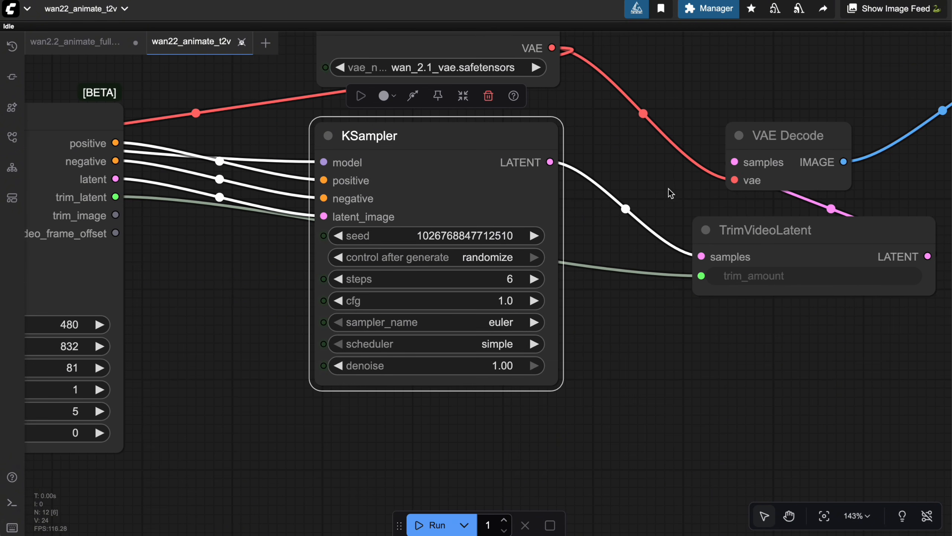
scroll(761, 337, right, 5)
scroll(761, 338, up, 2)
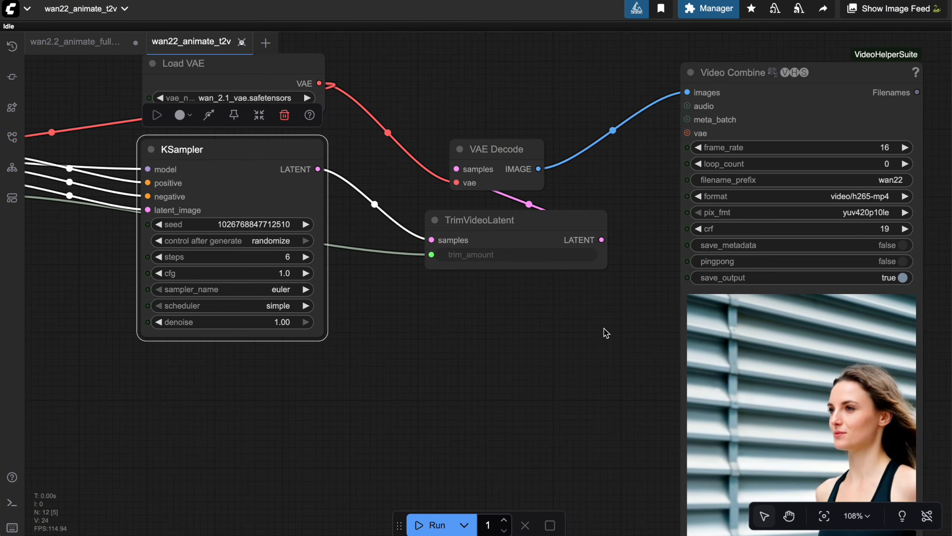
Step: Select the Load VAE, VAE Decode and Video Combine nodes in turn to trace how the output video is produced
click(308, 60)
drag(458, 71, 491, 155)
click(517, 228)
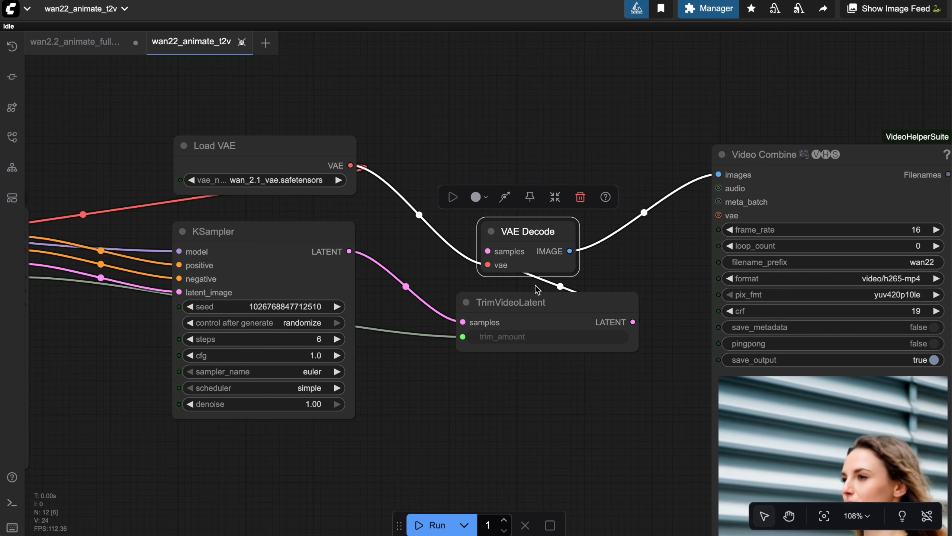
click(544, 294)
scroll(570, 276, right, 8)
click(457, 138)
scroll(393, 399, left, 4)
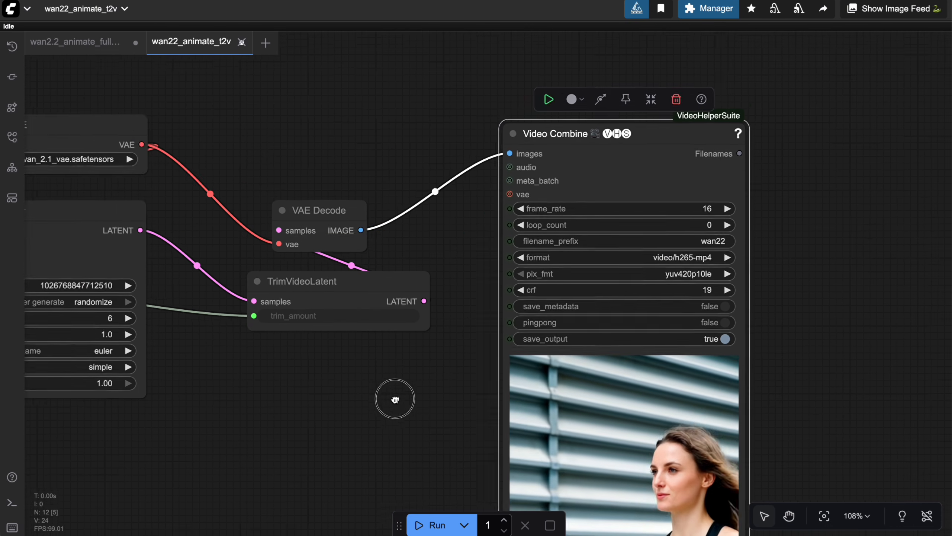
scroll(584, 303, down, 3)
scroll(489, 327, left, 3)
scroll(502, 331, down, 3)
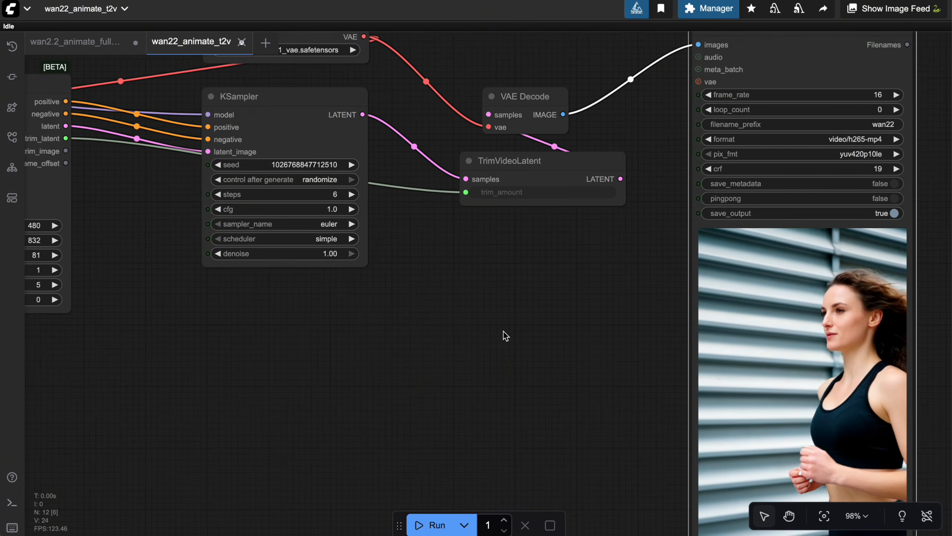
Step: Go back to the CLIP Text Encode (Prompt) node and read its positive prompt
scroll(478, 342, left, 5)
scroll(557, 364, down, 2)
scroll(655, 436, left, 8)
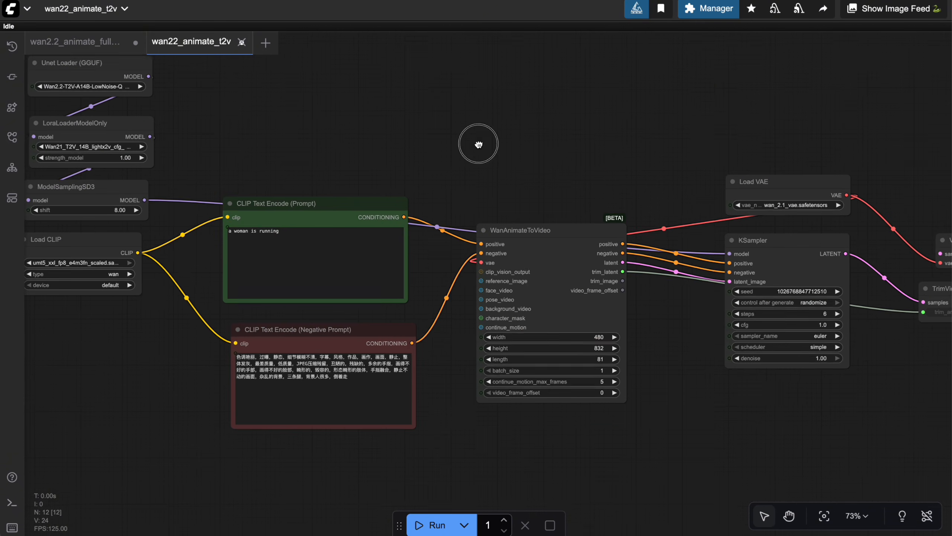
scroll(478, 142, up, 3)
scroll(678, 149, up, 3)
scroll(637, 195, down, 2)
scroll(638, 195, left, 2)
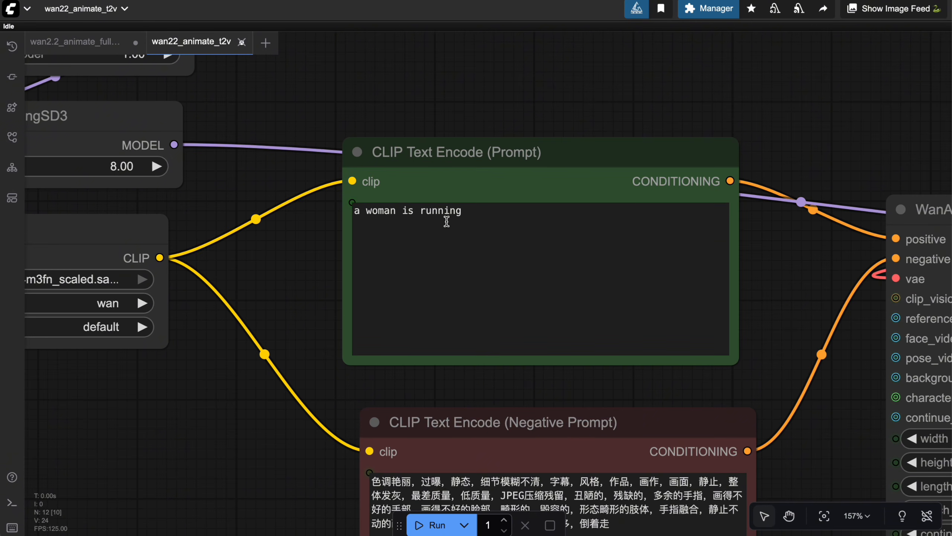
scroll(351, 207, up, 2)
scroll(909, 291, down, 2)
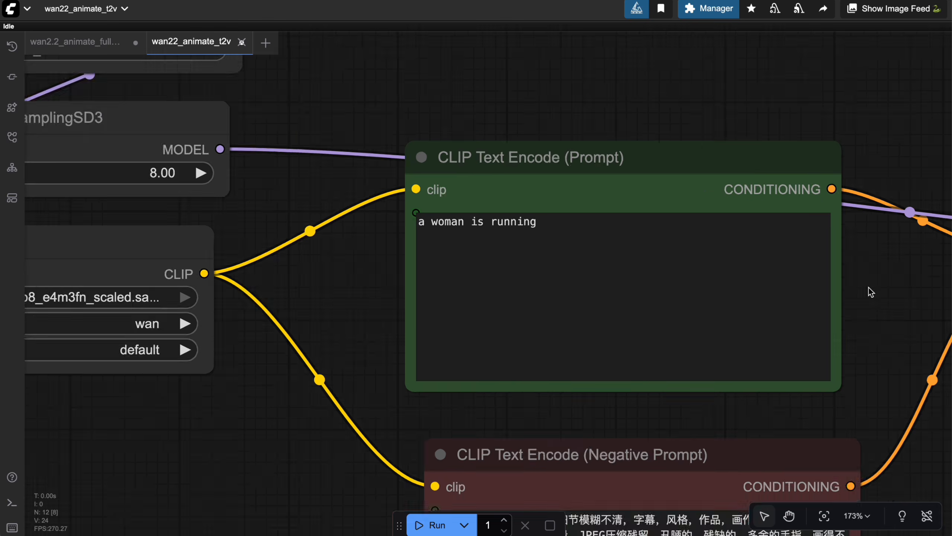
Step: Trace the prompt conditioning links through WanAnimateToVideo to the KSampler and TrimVideoLatent nodes
scroll(631, 256, right, 5)
scroll(378, 175, right, 4)
scroll(461, 205, up, 1)
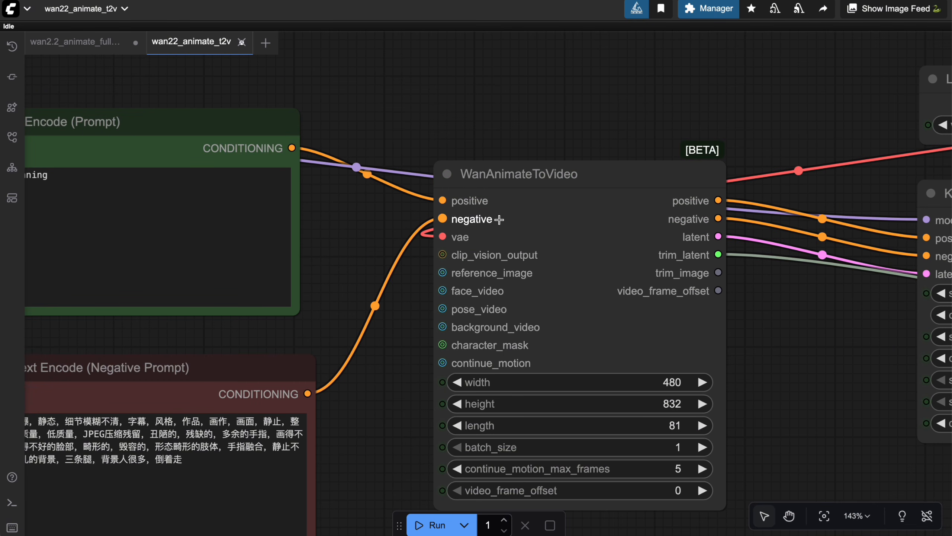
drag(461, 219, 385, 127)
drag(767, 206, 416, 302)
scroll(416, 302, down, 2)
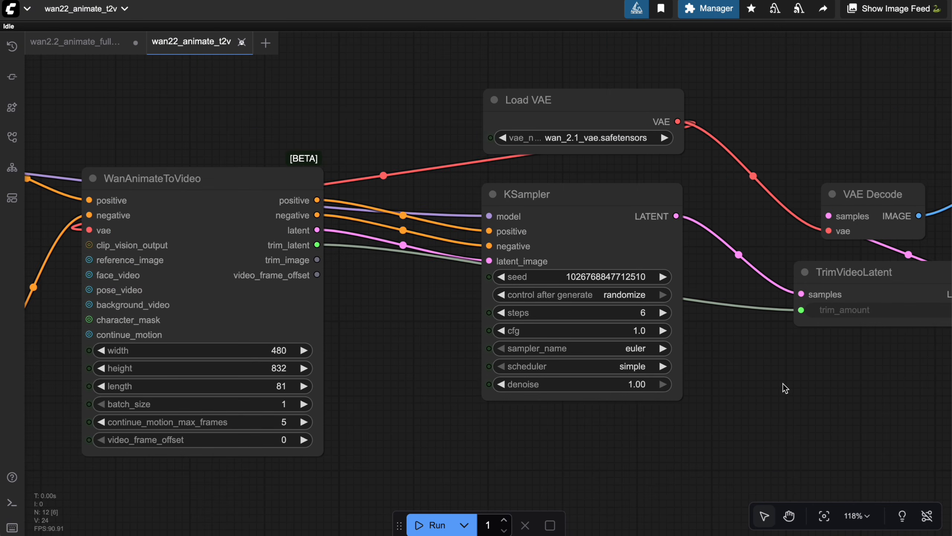
Step: View the generated video preview and look over the text-to-video node chain from the prompts to Video Combine
scroll(538, 340, right, 8)
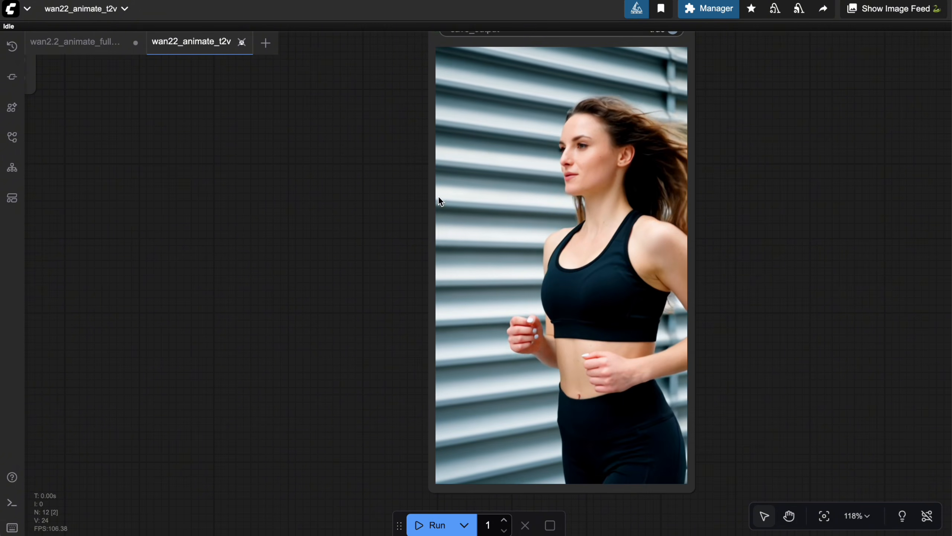
scroll(438, 195, left, 8)
scroll(473, 314, down, 2)
scroll(485, 340, left, 4)
scroll(615, 408, down, 3)
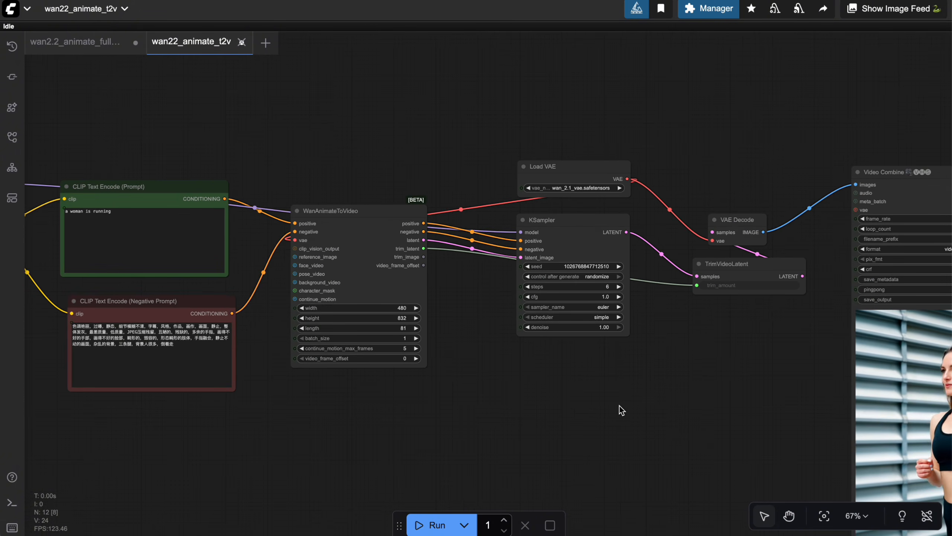
drag(619, 406, 684, 367)
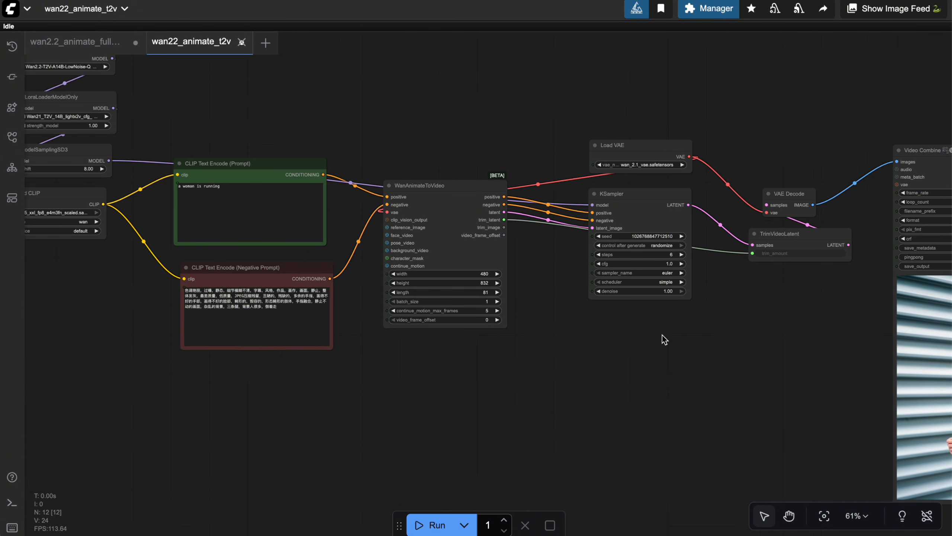
Step: Select the WanAnimateToVideo node and examine its inputs, including reference_image, face_video, pose_video, background_video and character_mask
scroll(496, 136, up, 7)
drag(610, 435, 754, 326)
scroll(616, 334, up, 3)
scroll(696, 331, up, 1)
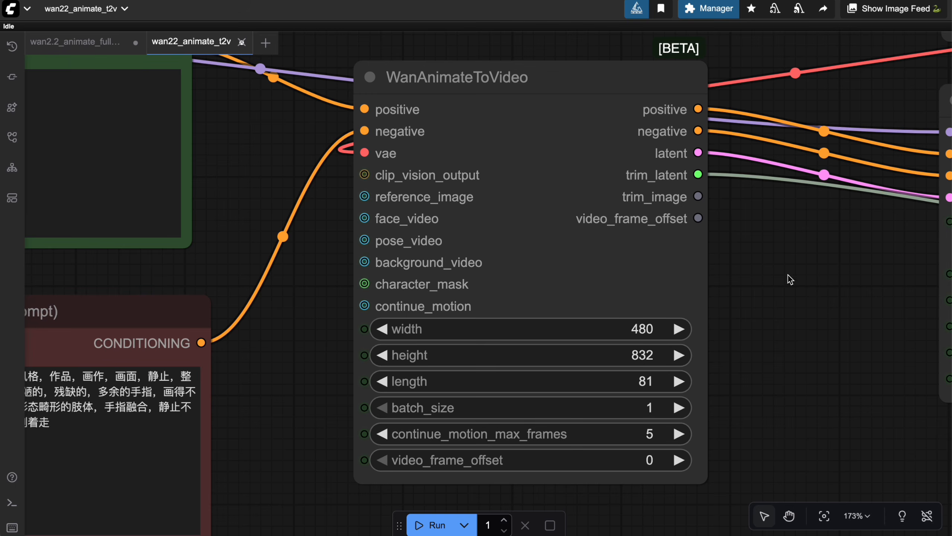
scroll(804, 300, up, 1)
drag(810, 311, 815, 337)
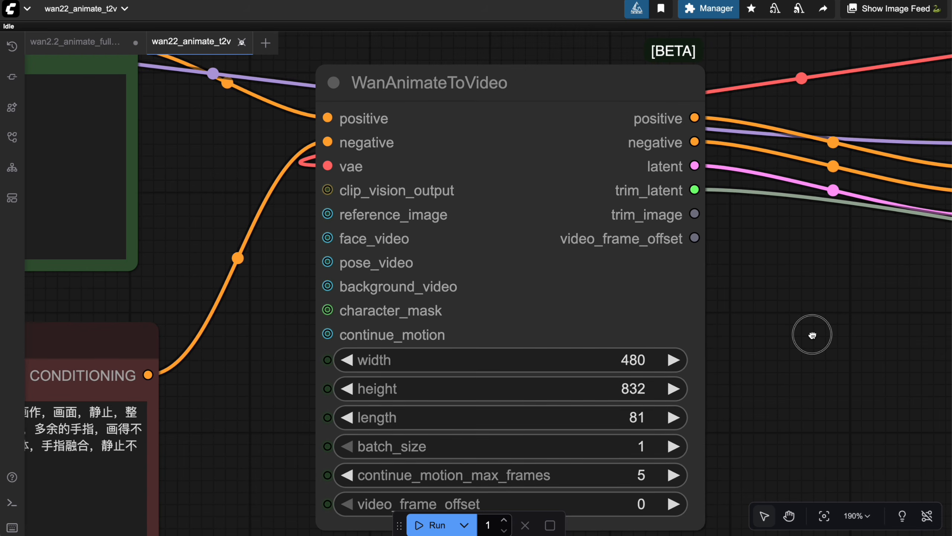
click(498, 94)
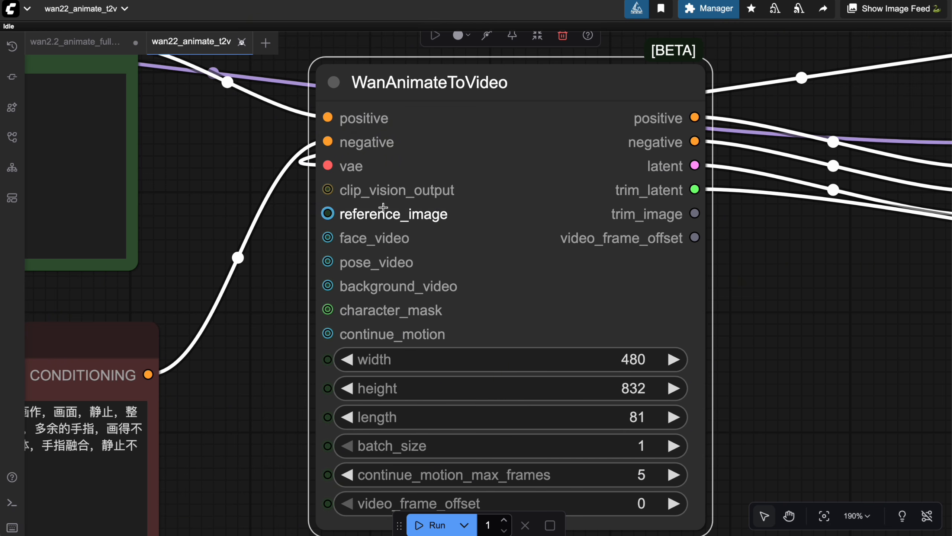
click(848, 311)
Step: Compare WanAnimateToVideo's optional inputs with its prompt connections and its output links to the KSampler
scroll(683, 260, left, 2)
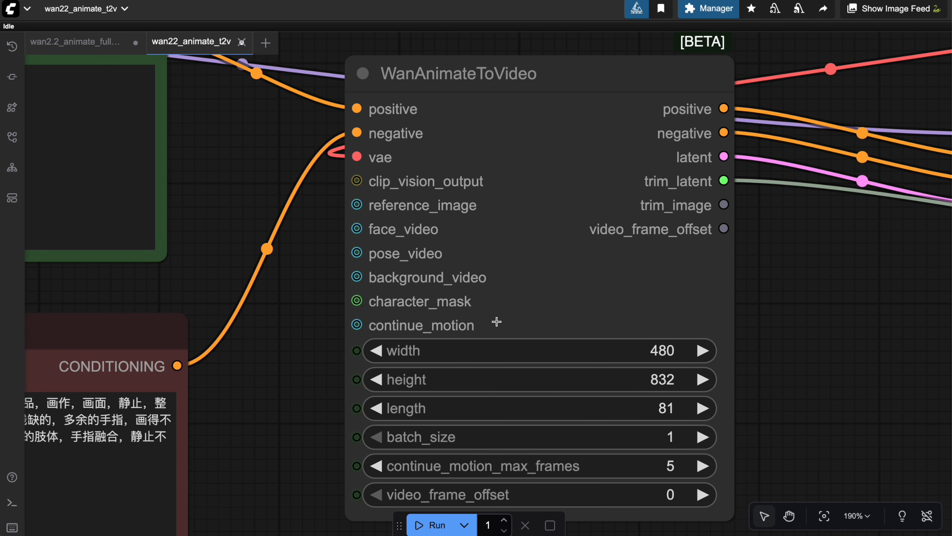
scroll(817, 330, down, 4)
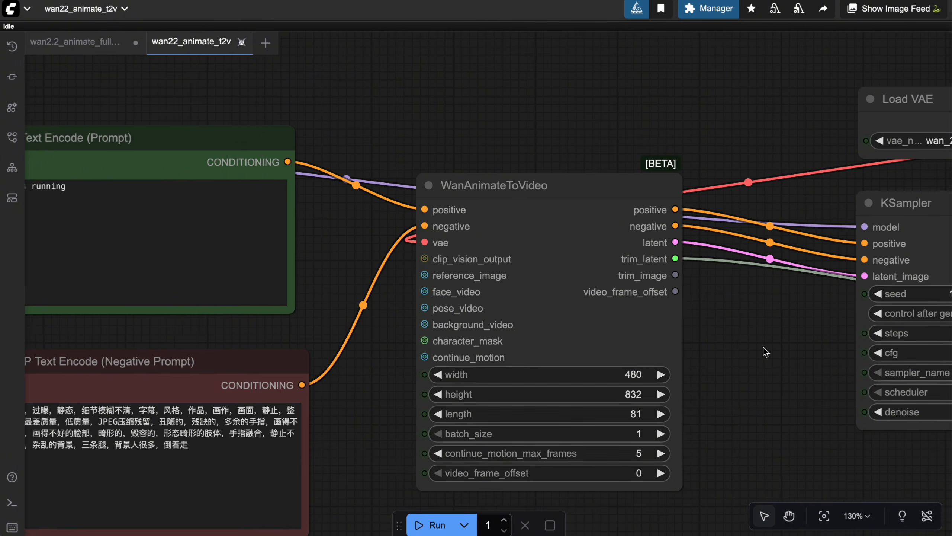
scroll(754, 313, up, 3)
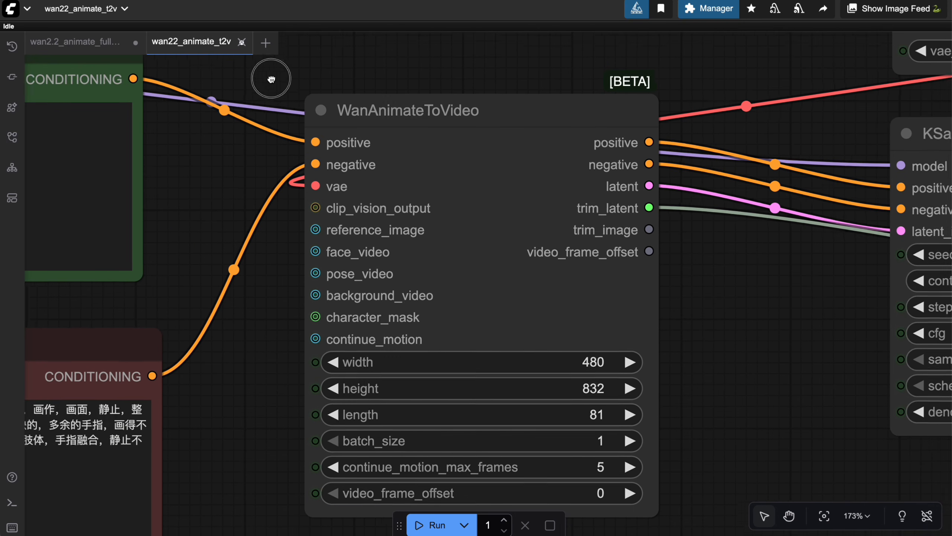
drag(268, 79, 343, 105)
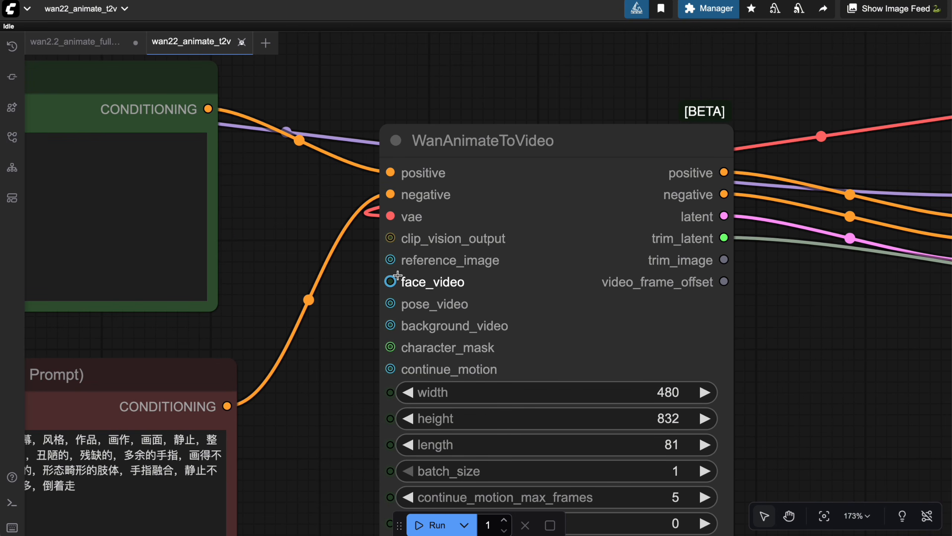
scroll(729, 313, right, 10)
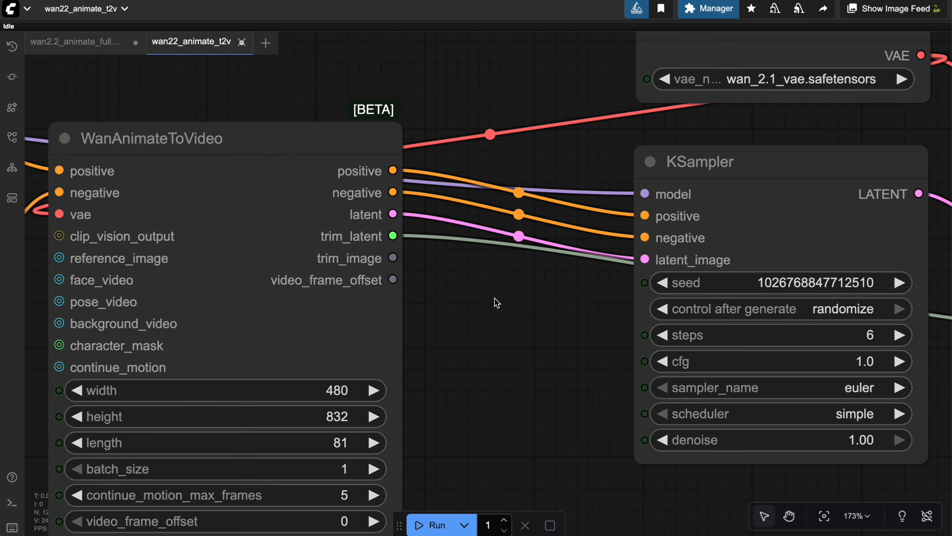
scroll(499, 338, down, 2)
drag(499, 338, 568, 357)
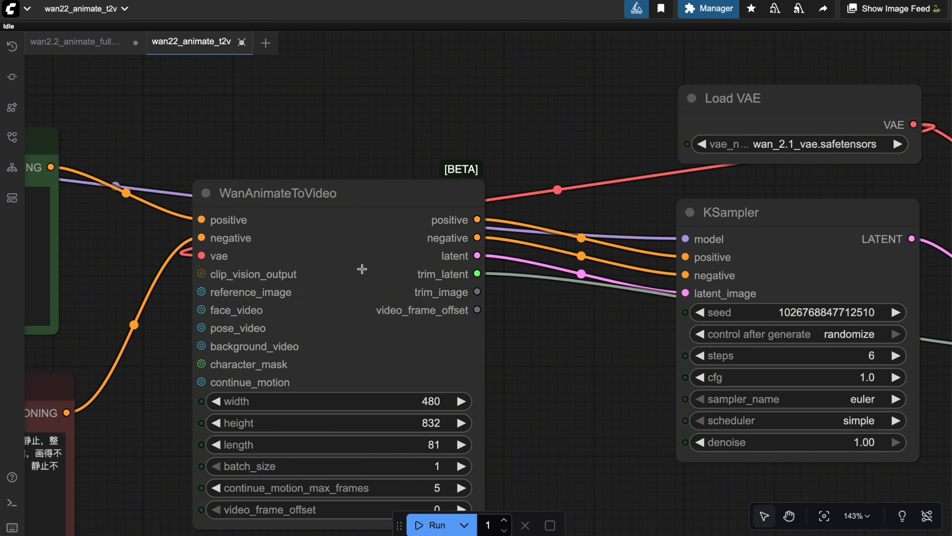
drag(348, 137, 410, 137)
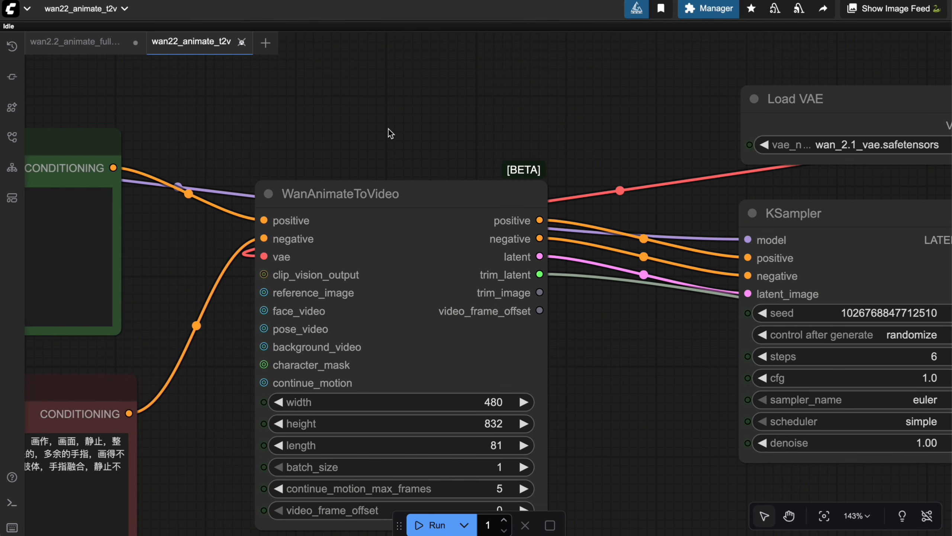
Step: Switch to the wan2.2_animate_full_workflow_sotai workflow and survey its reference image, background, model-loading and prompt groups
click(84, 54)
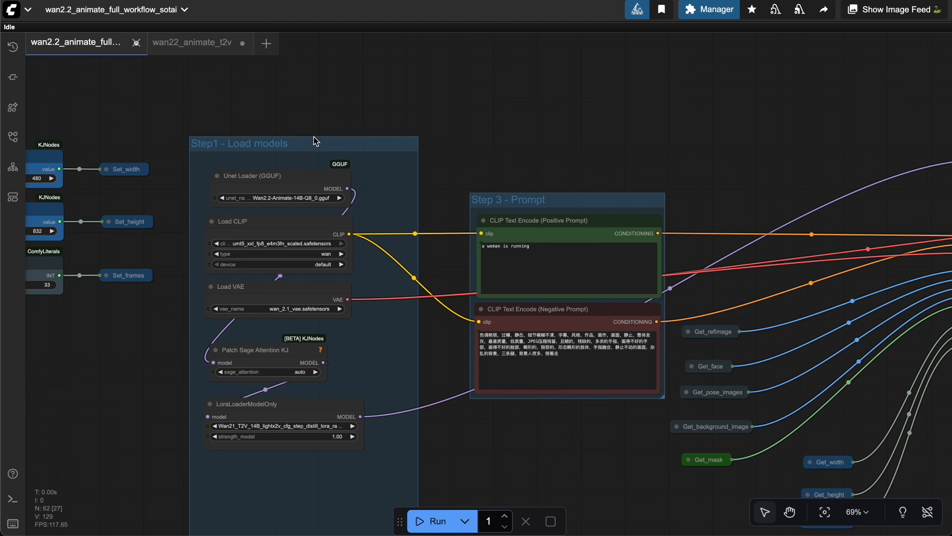
scroll(505, 127, down, 8)
scroll(459, 326, up, 5)
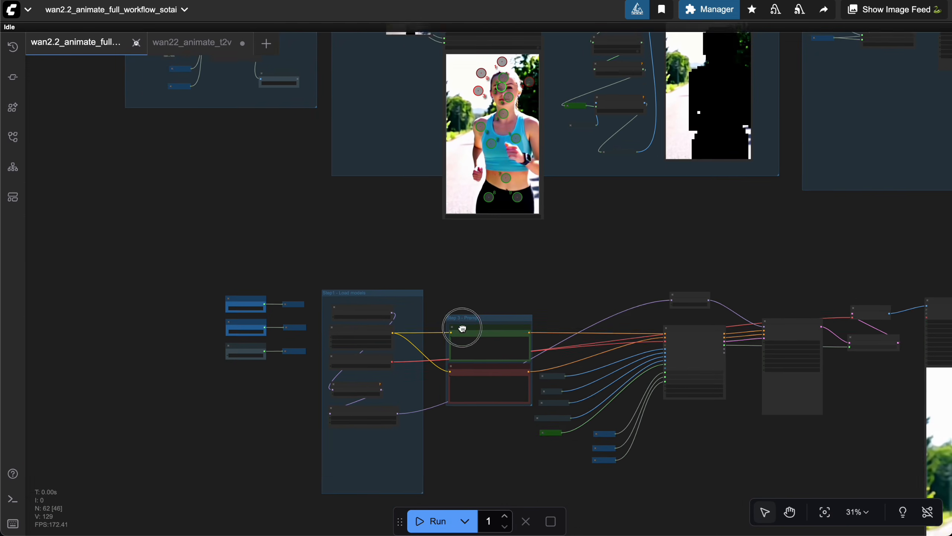
drag(304, 296, 391, 333)
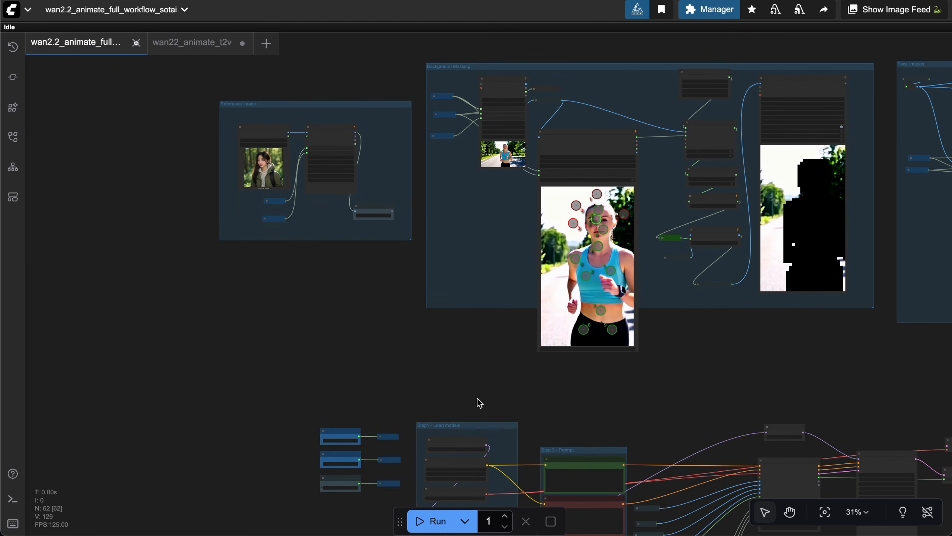
drag(479, 402, 339, 236)
Step: Select the Width, Height and frames nodes in turn beside the Step1 - Load models group to review their values
scroll(472, 176, up, 3)
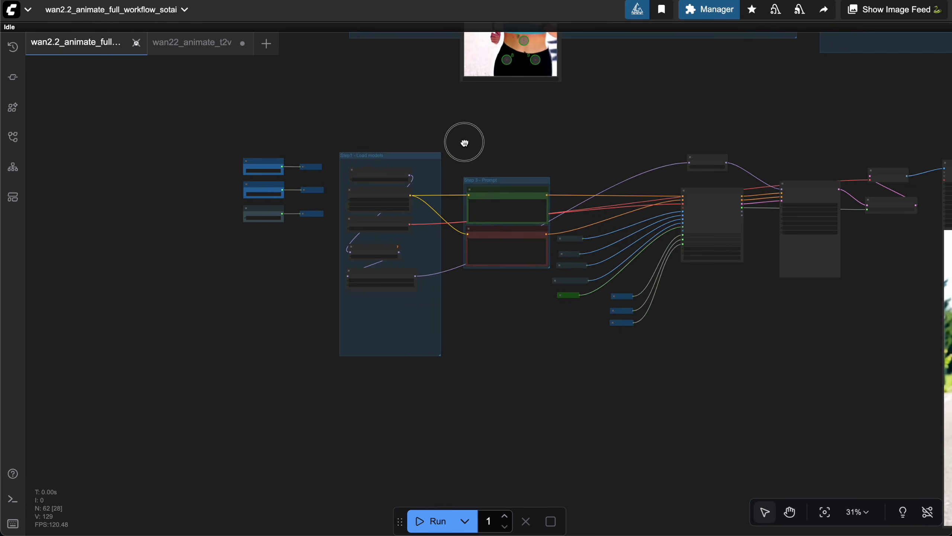
scroll(465, 142, up, 10)
drag(343, 151, 342, 151)
drag(681, 112, 857, 82)
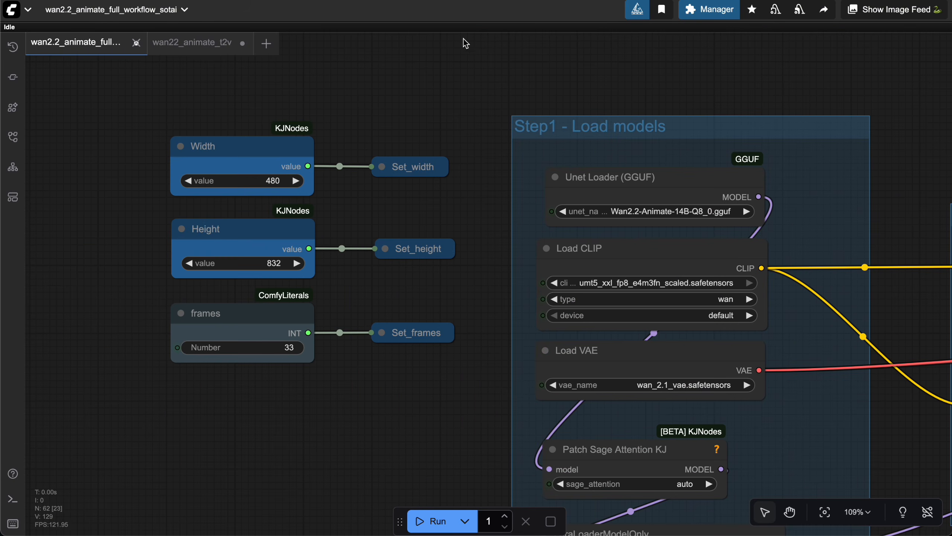
drag(460, 85, 519, 59)
scroll(474, 71, up, 1)
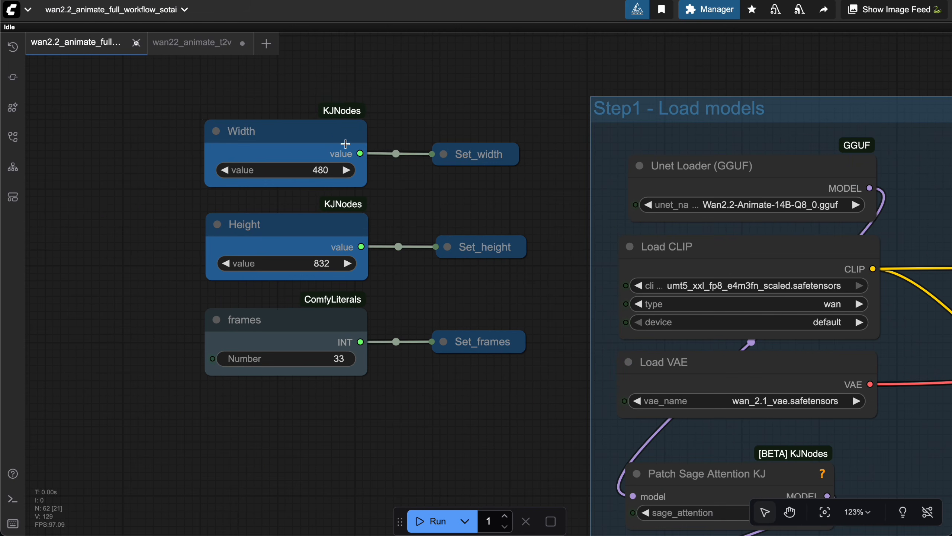
click(322, 133)
click(313, 224)
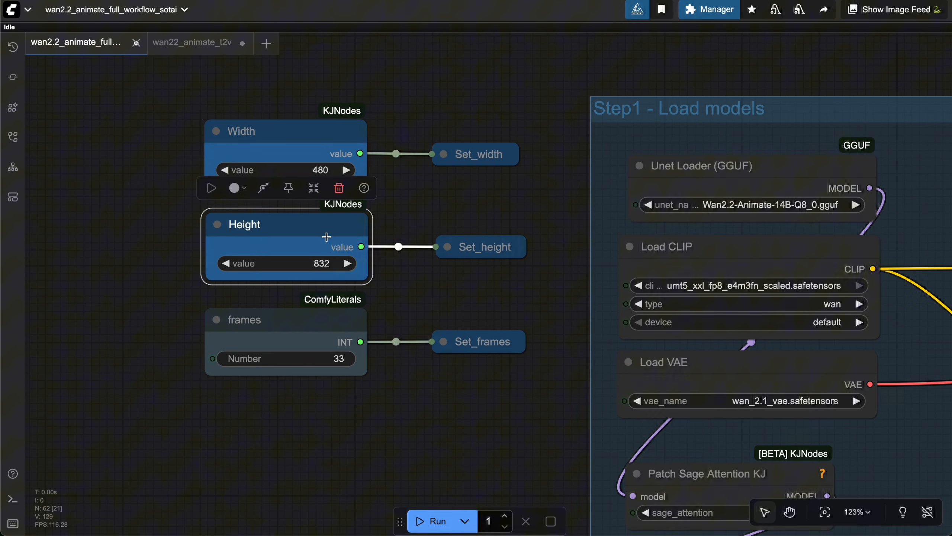
click(343, 323)
click(423, 282)
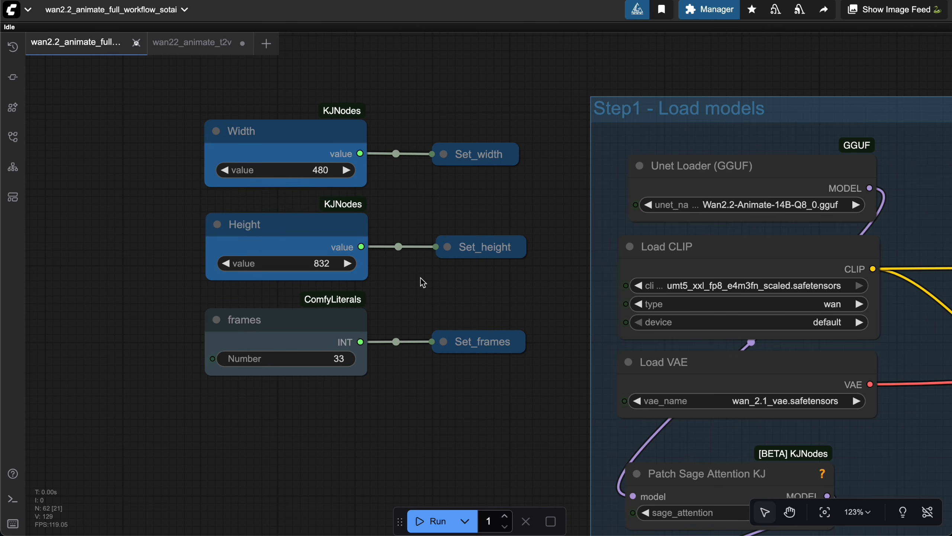
Step: Trace the frames node and the Set_height, Set_width and Set_frames nodes that store the video dimensions and frame count
click(324, 320)
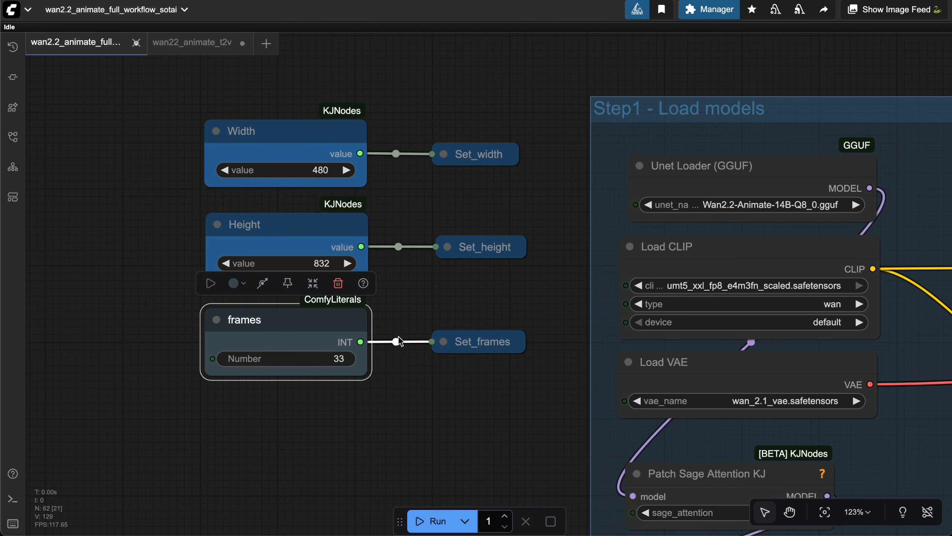
click(487, 256)
click(486, 162)
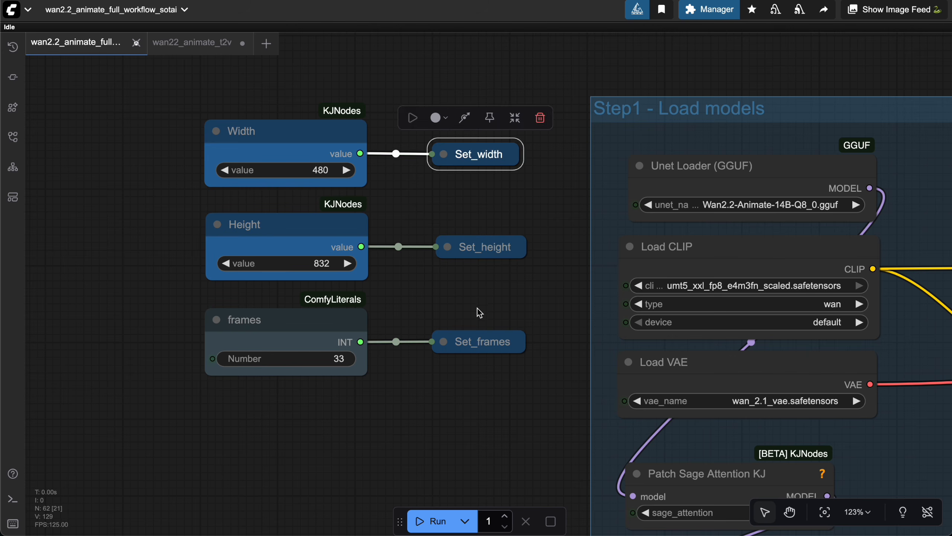
click(483, 337)
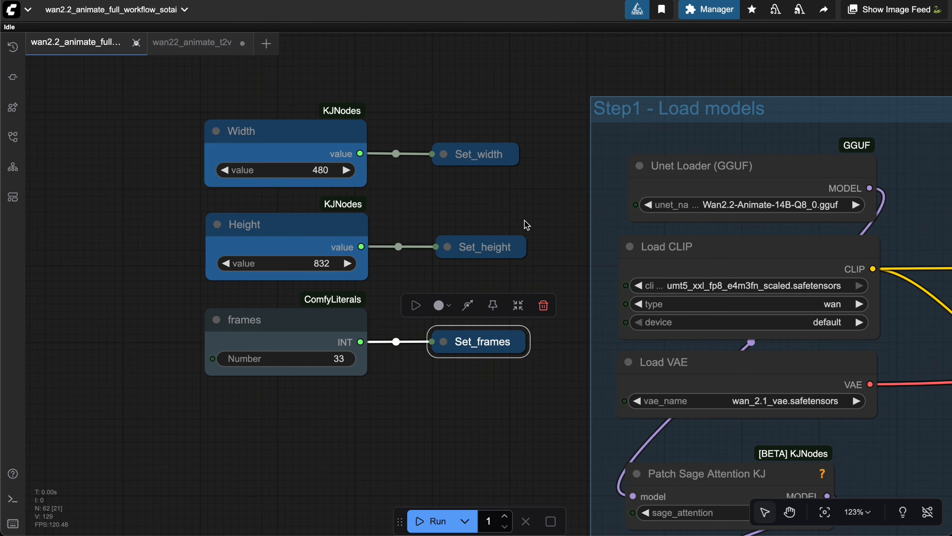
click(395, 311)
click(295, 325)
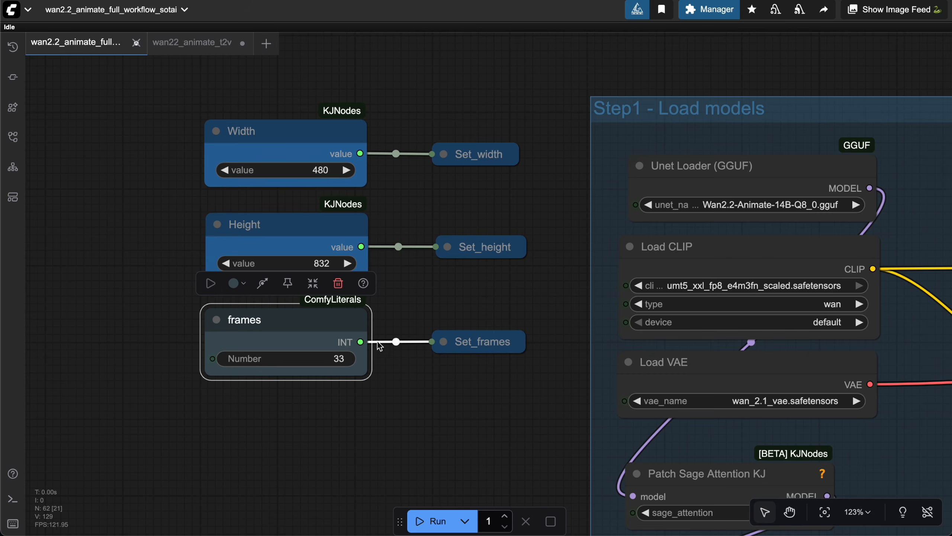
click(404, 294)
Step: Select the Unet Loader (GGUF) node in the Step1 - Load models group and check its Wan2.2 Animate model file
drag(443, 291, 208, 270)
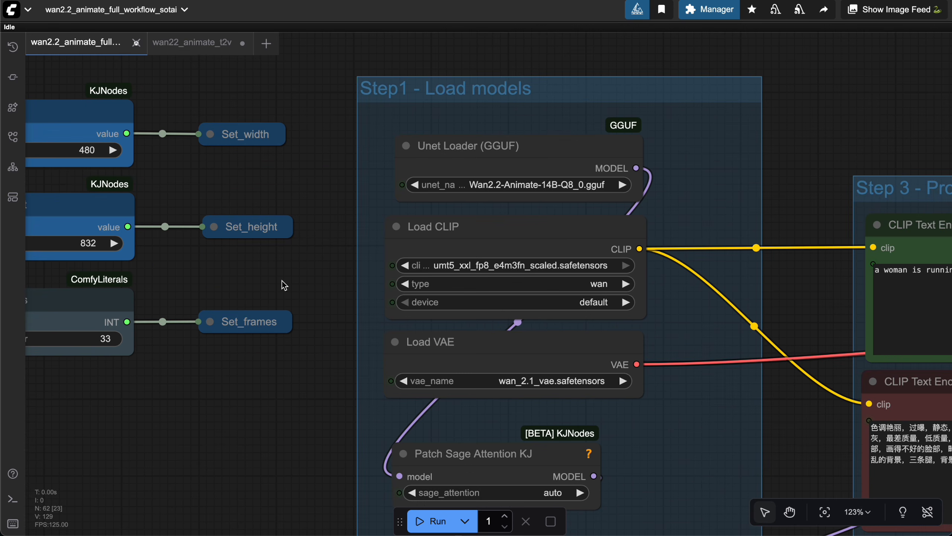
drag(282, 282, 201, 219)
scroll(249, 285, down, 3)
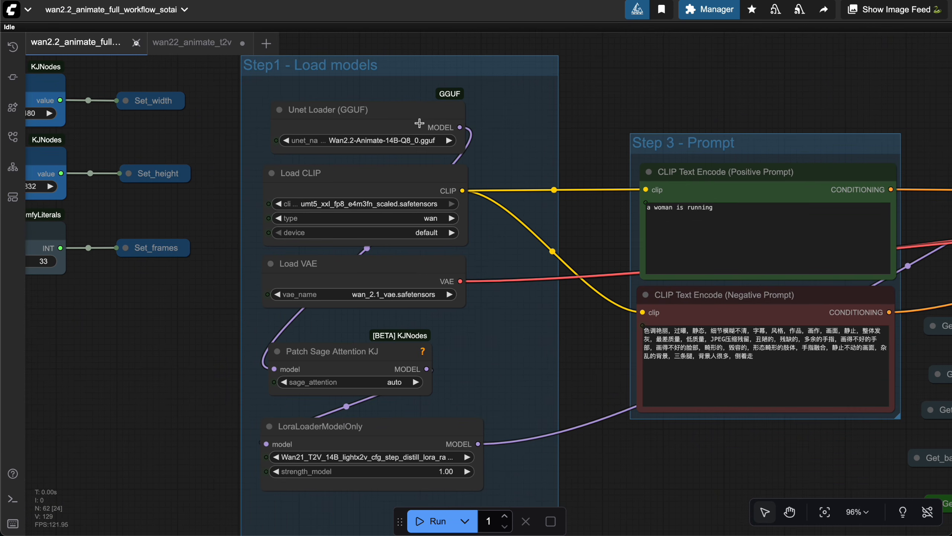
click(385, 119)
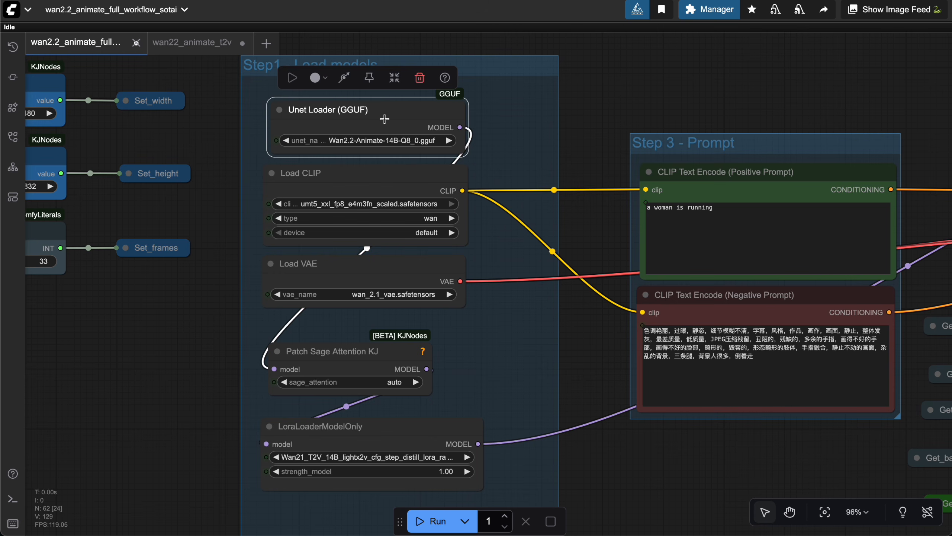
click(377, 182)
click(424, 114)
click(589, 120)
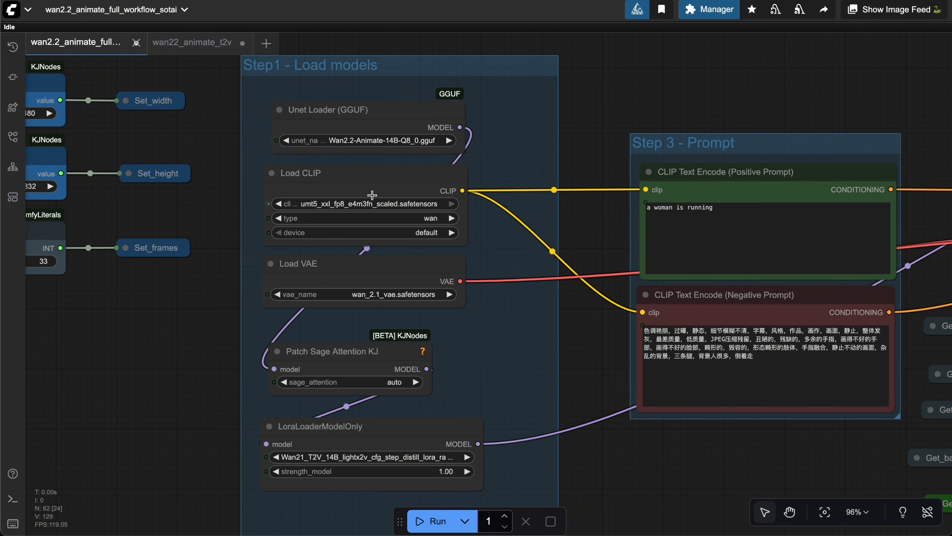
Step: Select the Load CLIP, Load VAE, Patch Sage Attention KJ and LoraLoaderModelOnly nodes in turn to review their settings
click(362, 188)
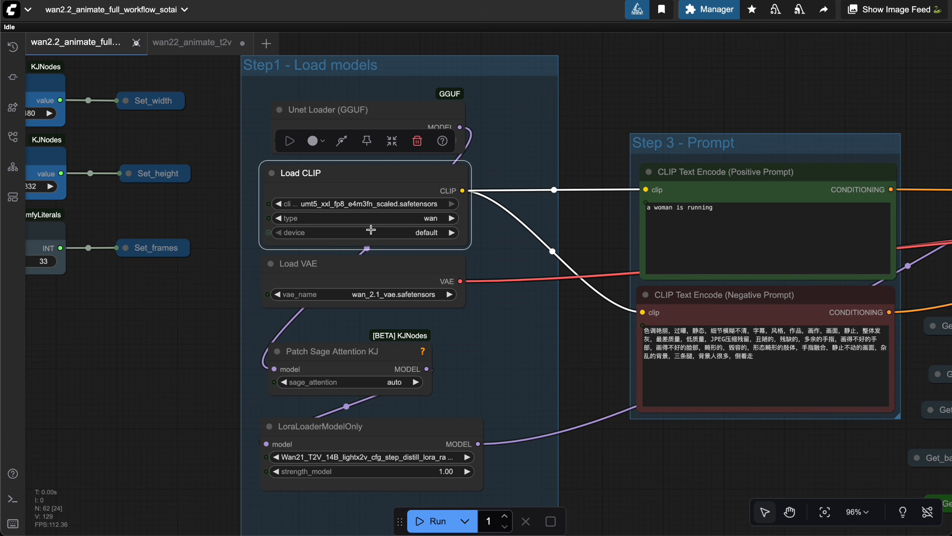
click(374, 274)
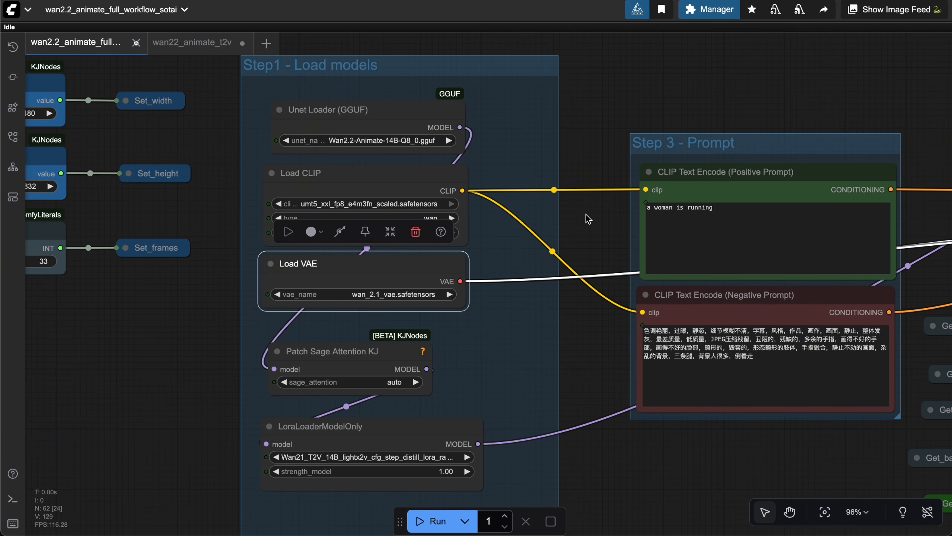
drag(586, 214, 577, 142)
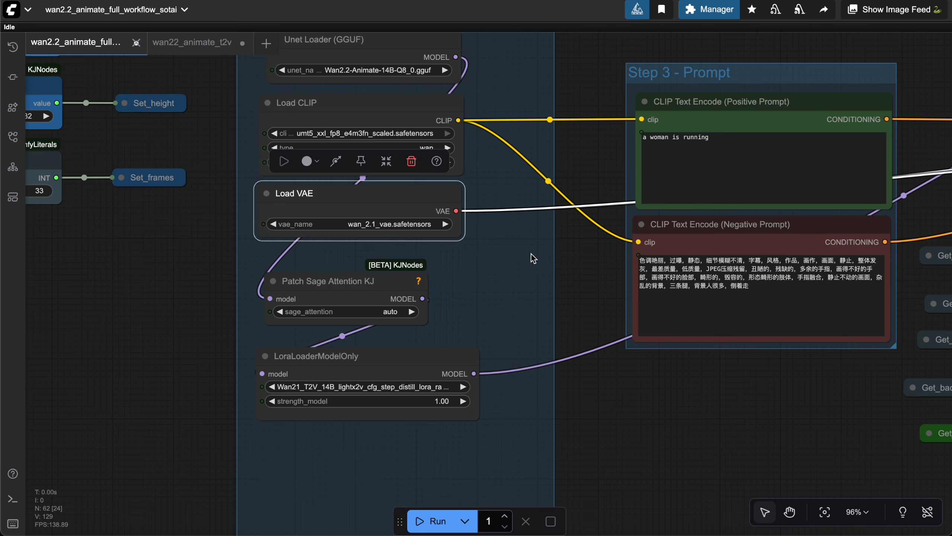
drag(569, 253, 581, 191)
click(345, 218)
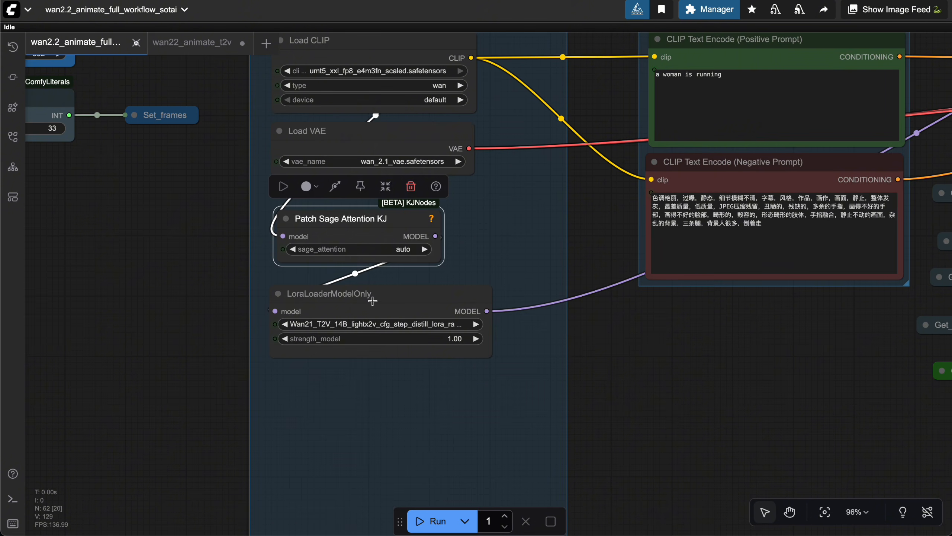
click(469, 286)
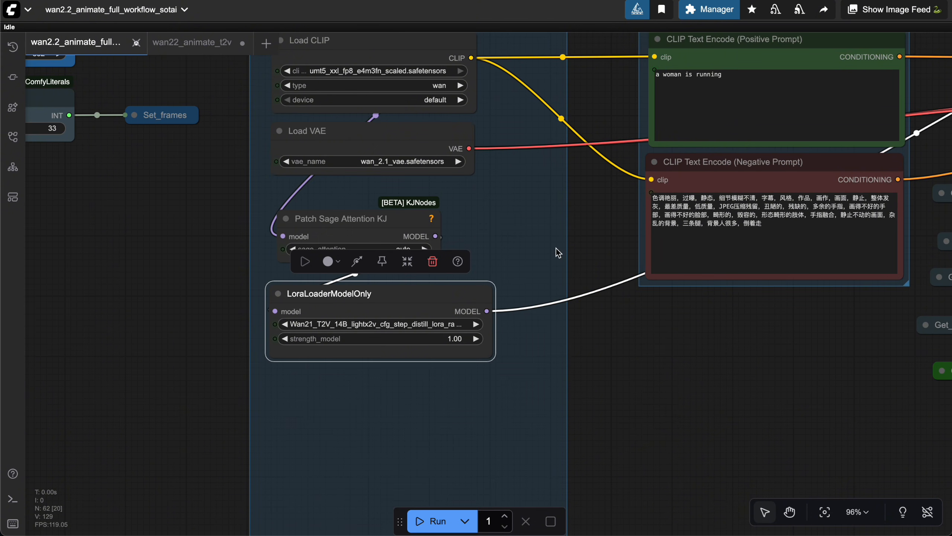
Step: Move the ModelSamplingSD3 node next to the Step1 - Load models group, directly above the Step 3 - Prompt group
drag(573, 236, 464, 340)
drag(569, 455, 318, 458)
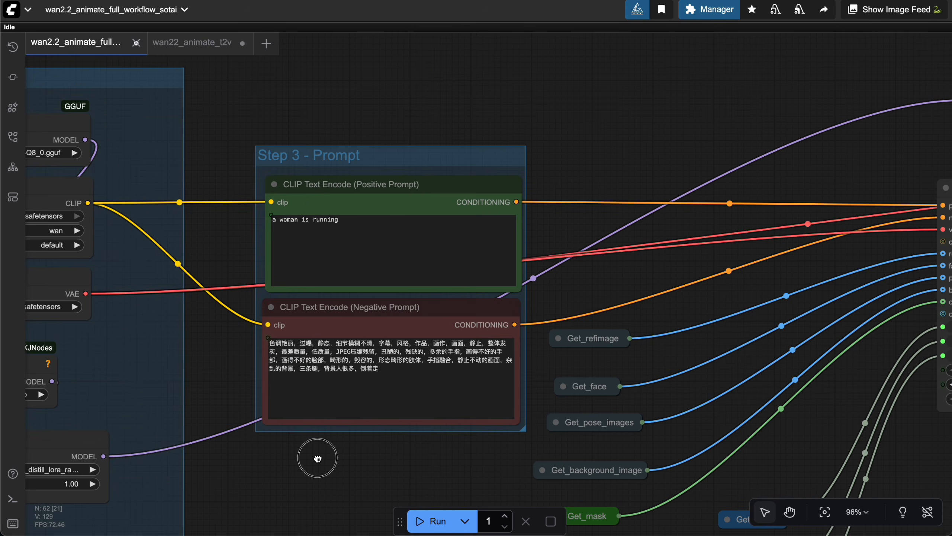
scroll(778, 122, down, 5)
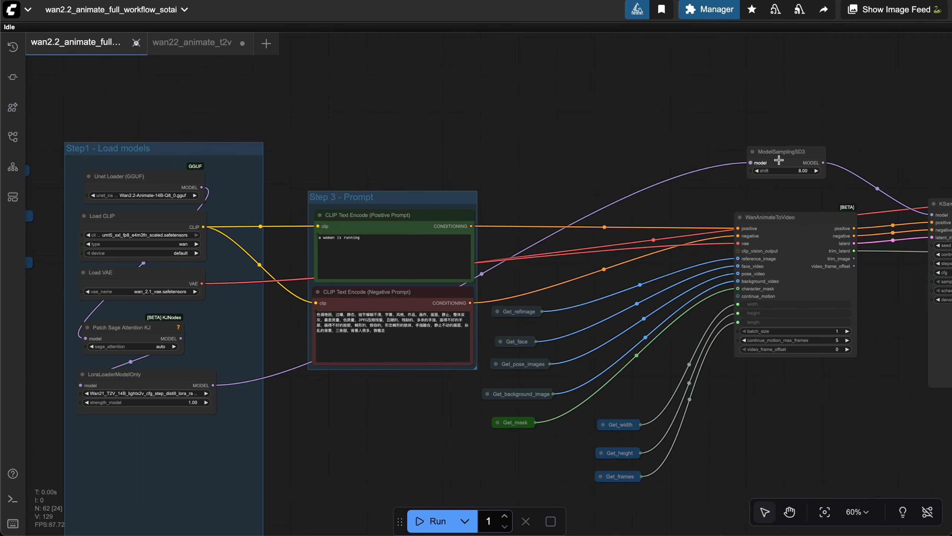
drag(779, 161, 343, 157)
scroll(443, 149, up, 3)
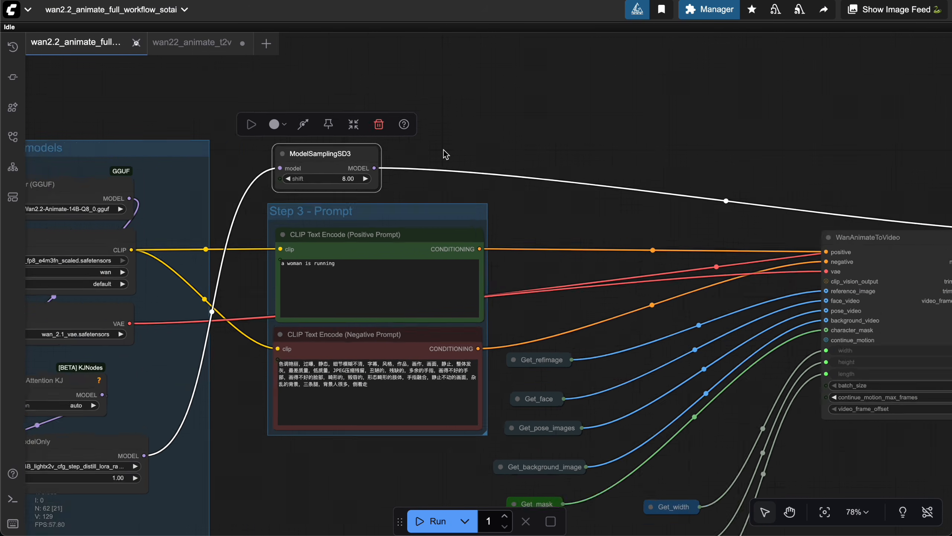
Step: Select the CLIP Text Encode (Positive Prompt) node in the Step 3 - Prompt group and read the positive and negative prompts
scroll(443, 149, up, 2)
drag(443, 184, 458, 143)
click(442, 197)
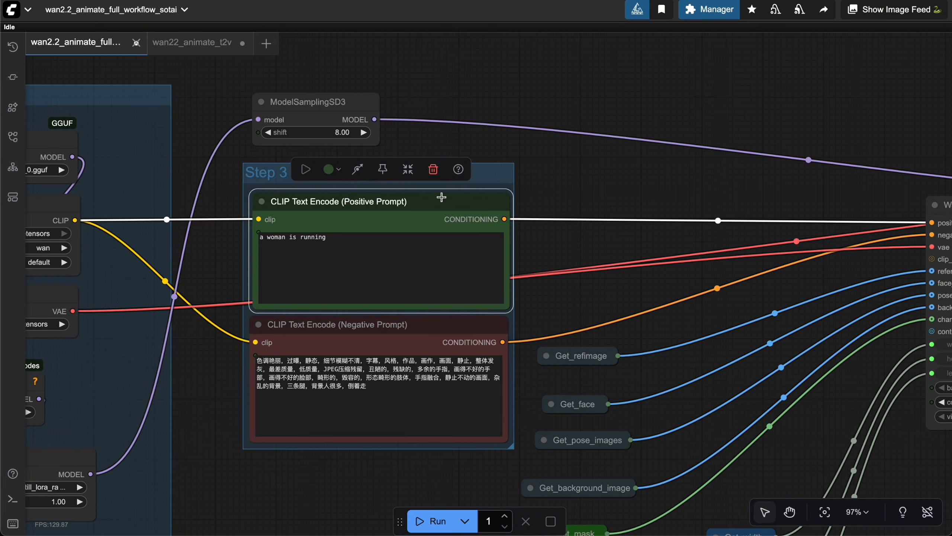
drag(572, 154, 626, 117)
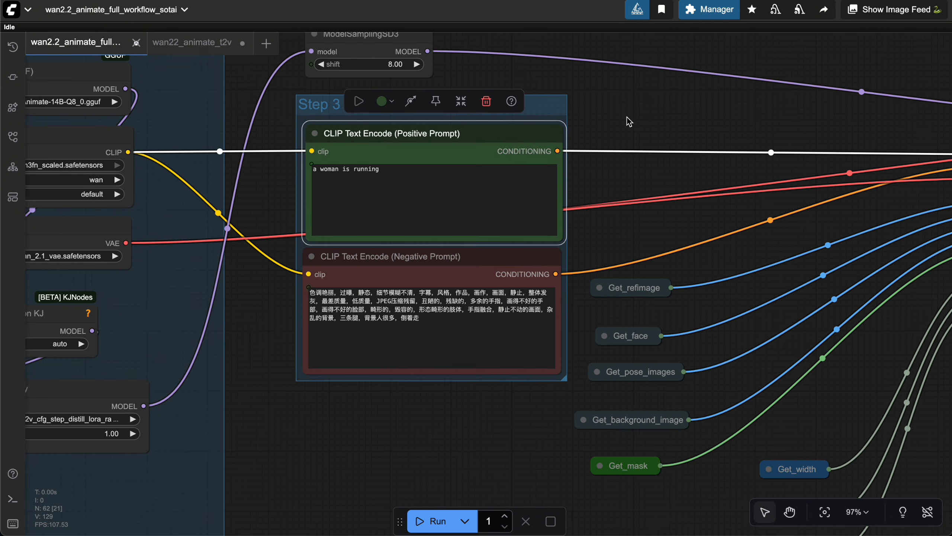
scroll(627, 117, up, 2)
scroll(627, 117, up, 3)
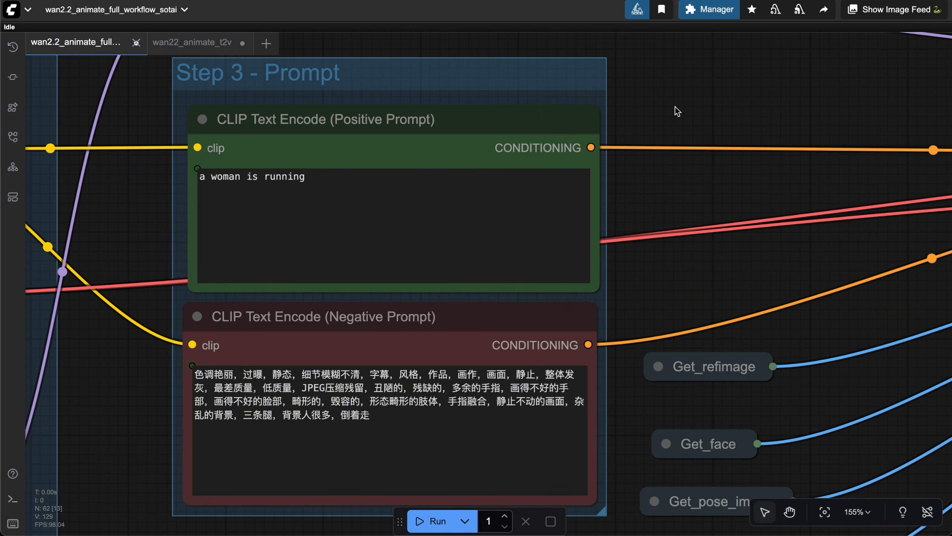
Step: Select the WanAnimateToVideo node and review its inputs, outputs and connection to the KSampler
drag(676, 102, 525, 114)
scroll(555, 126, down, 8)
drag(633, 166, 343, 190)
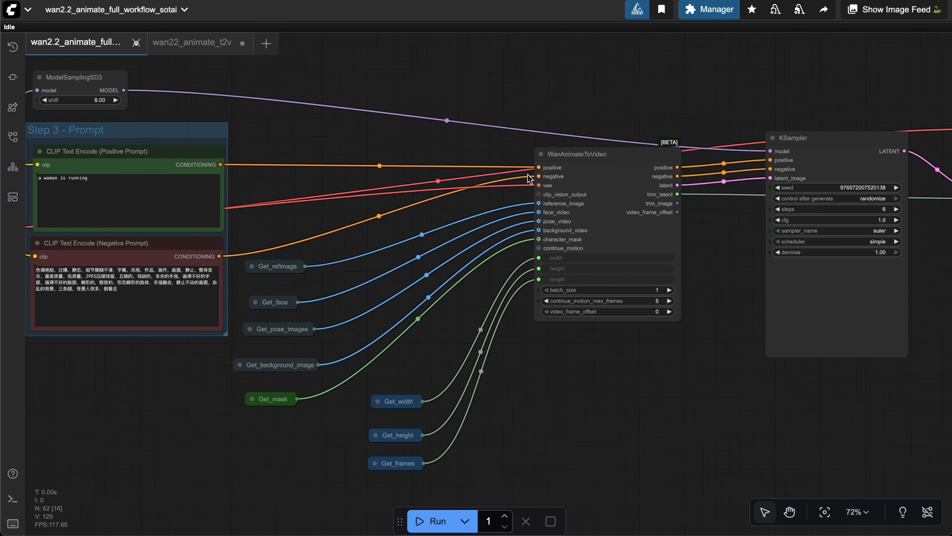
click(582, 162)
click(676, 91)
drag(676, 91, 468, 85)
scroll(471, 86, up, 3)
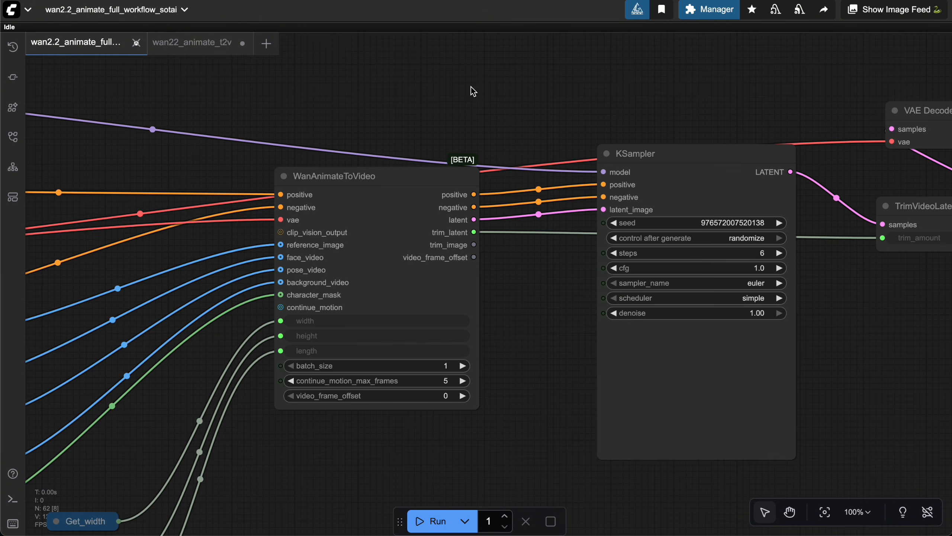
Step: Select the KSampler node and review its seed, steps, cfg, sampler, scheduler and denoise settings
drag(532, 104, 463, 137)
scroll(538, 108, up, 3)
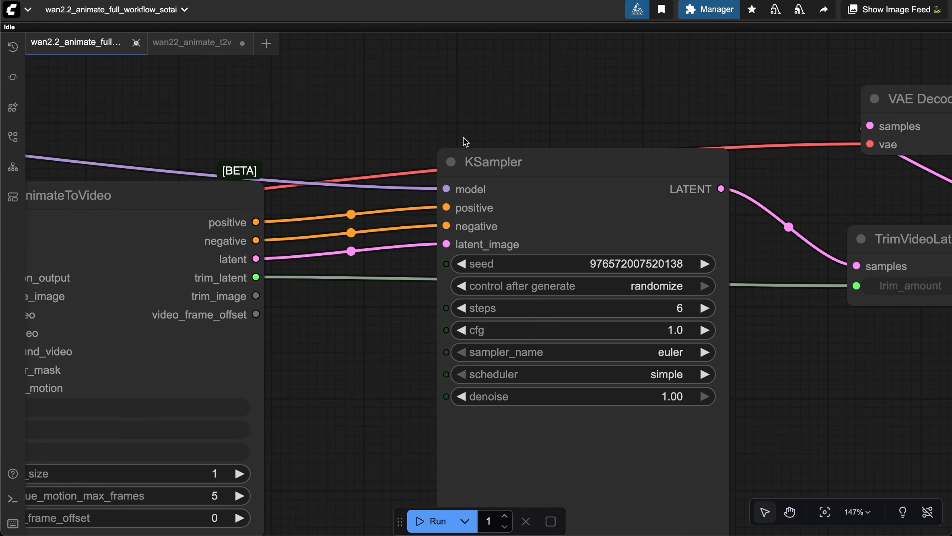
click(516, 162)
drag(440, 62, 334, 10)
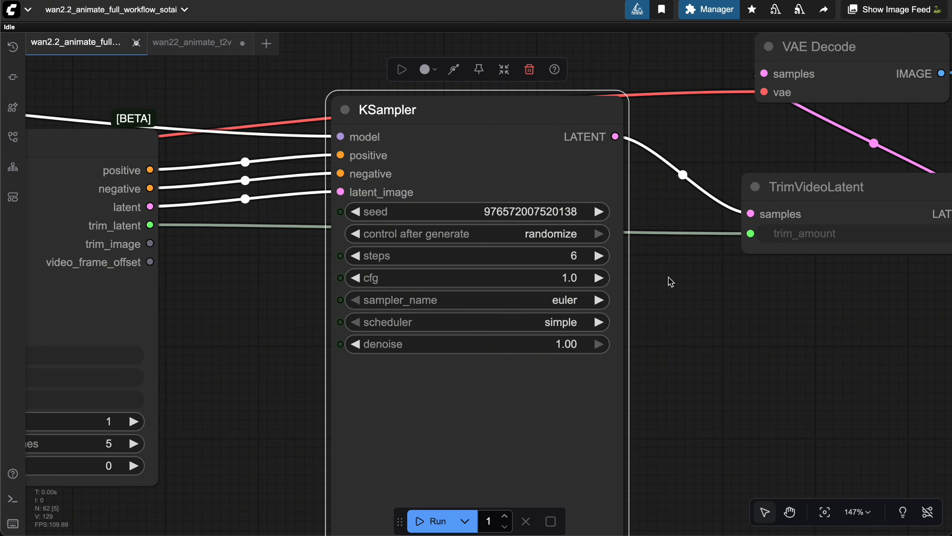
scroll(668, 277, up, 3)
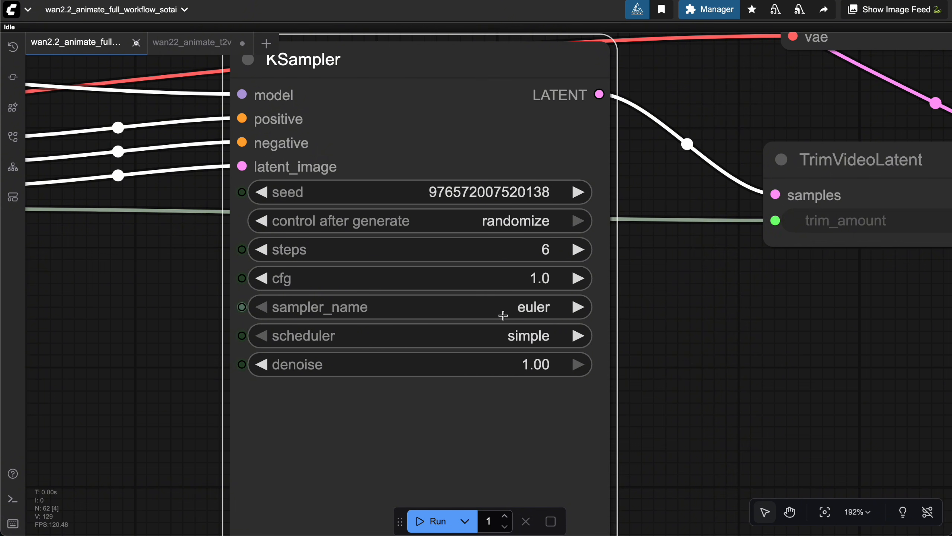
scroll(633, 301, down, 3)
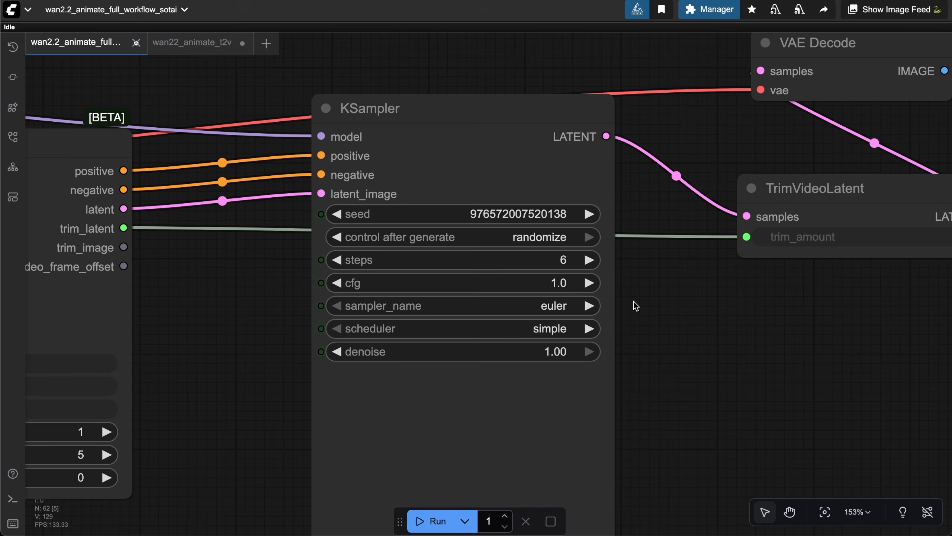
Step: Select the VAE Decode, TrimVideoLatent and Video Combine nodes in turn to follow the output chain after the KSampler
scroll(634, 301, down, 4)
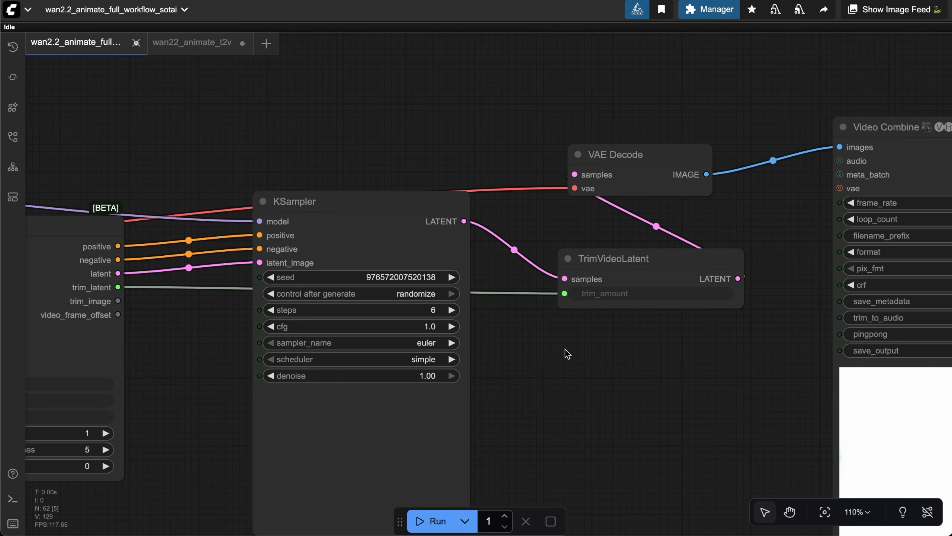
click(659, 155)
click(651, 257)
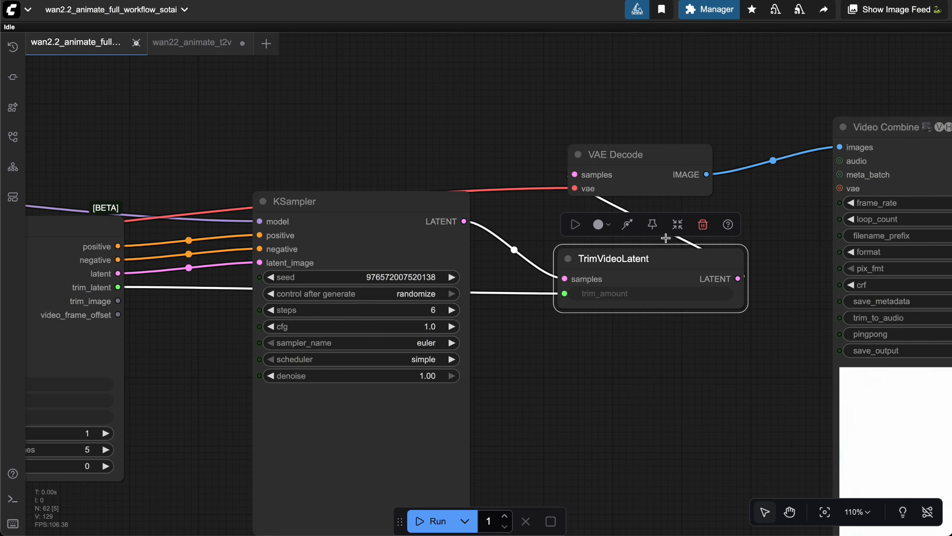
drag(664, 131, 401, 168)
click(637, 168)
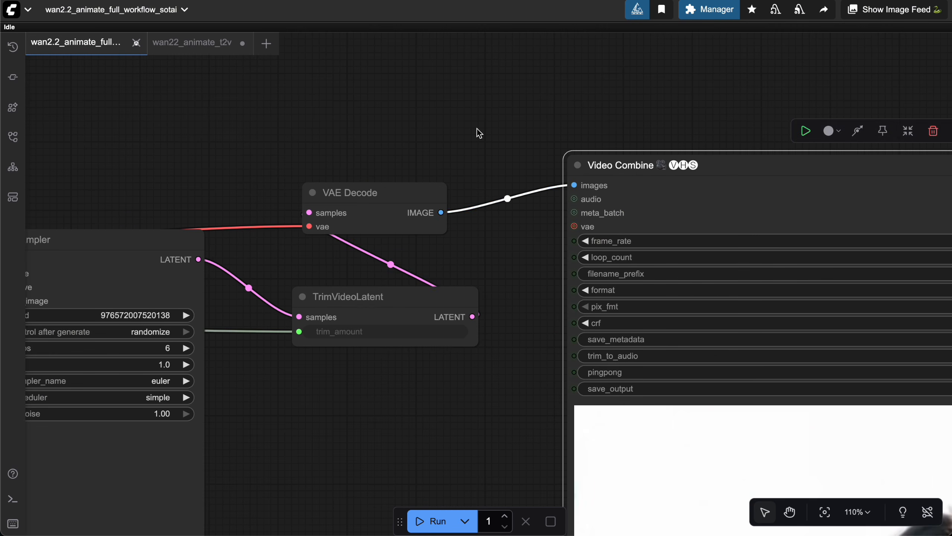
Step: Trace the Get_refimage, Get_face, Get_pose_images, Get_background_image, Get_mask and dimension nodes into the WanAnimateToVideo inputs
drag(476, 132, 584, 97)
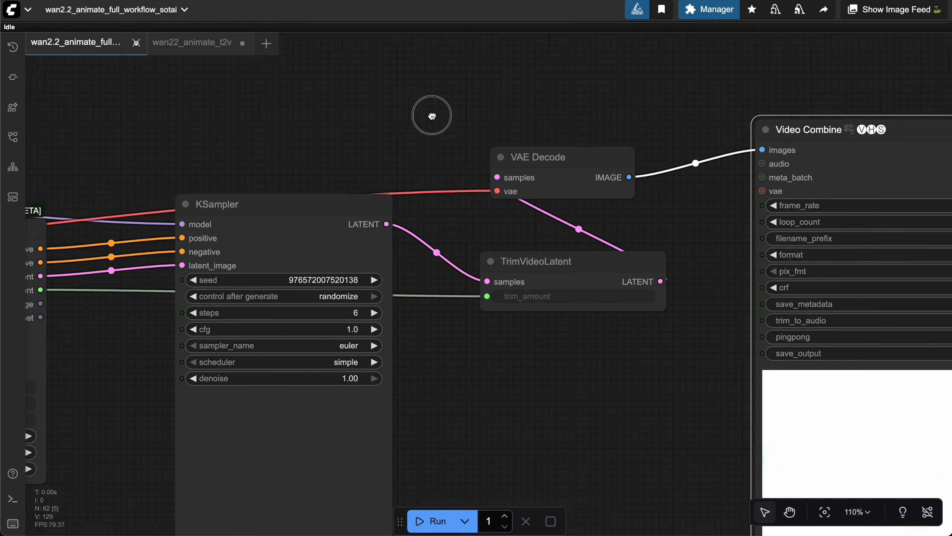
drag(431, 111, 706, 93)
drag(467, 87, 623, 65)
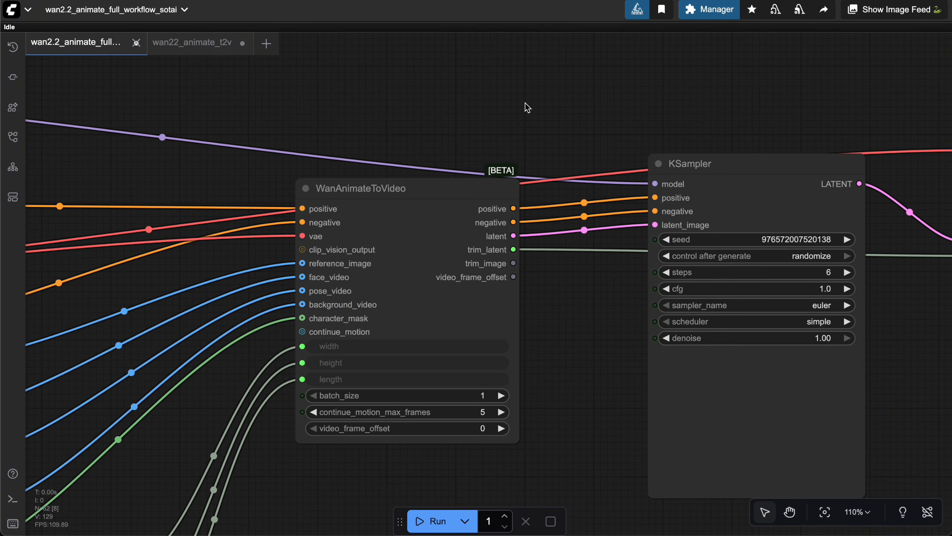
scroll(525, 103, down, 3)
drag(468, 100, 644, 57)
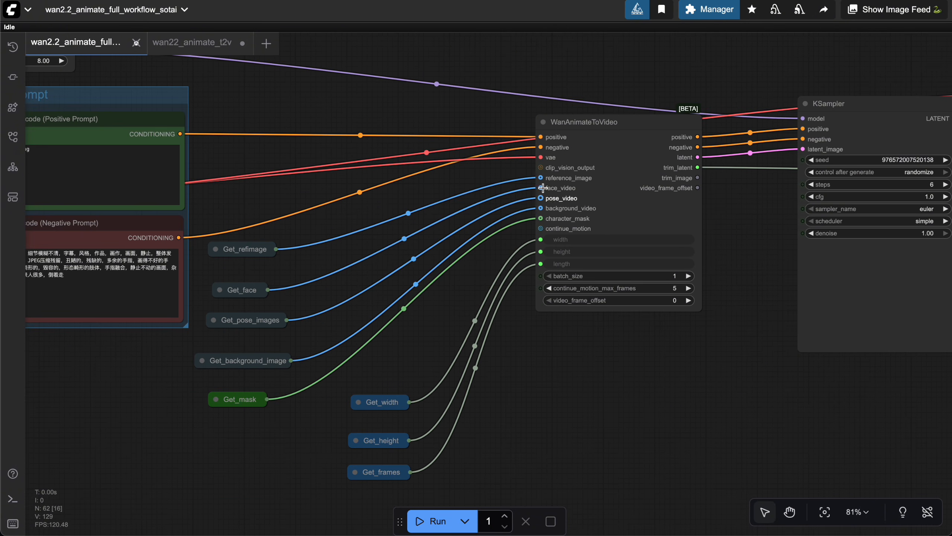
scroll(564, 369, up, 4)
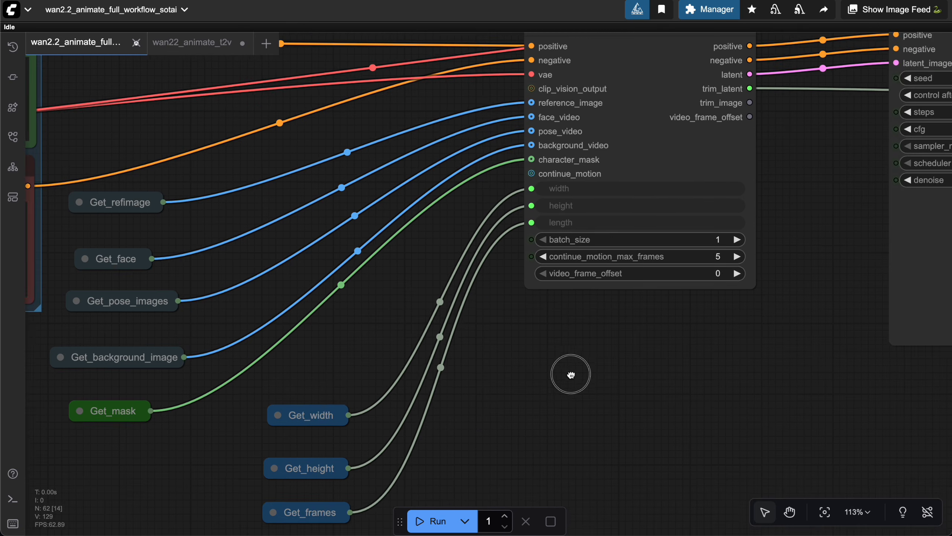
drag(570, 371, 684, 375)
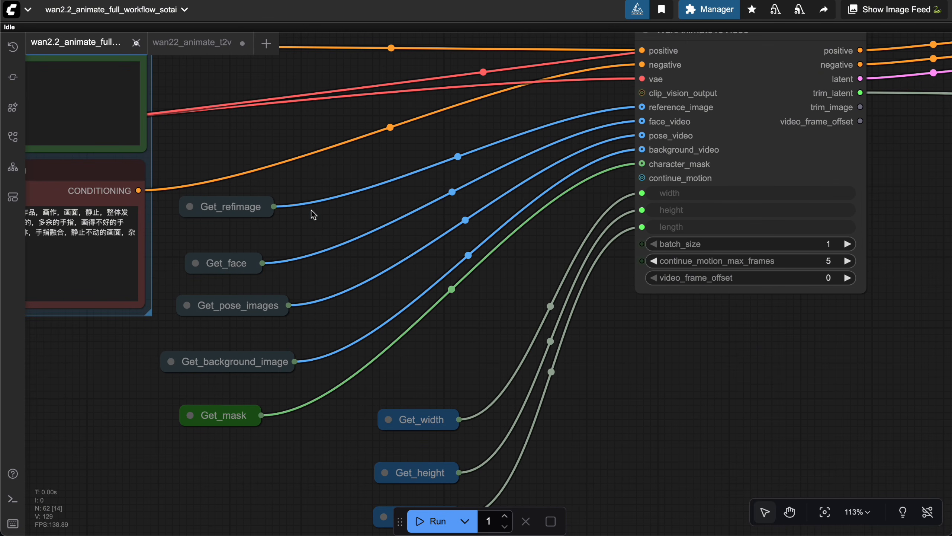
drag(419, 366, 363, 374)
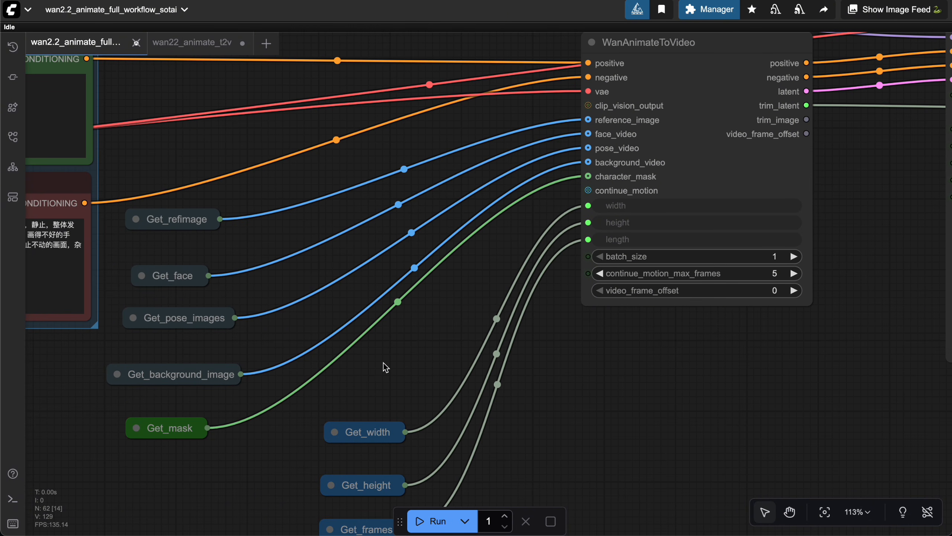
Step: Survey the preprocessing groups above the main chain and select the Get_refimage node feeding WanAnimateToVideo's reference_image input
scroll(470, 206, down, 7)
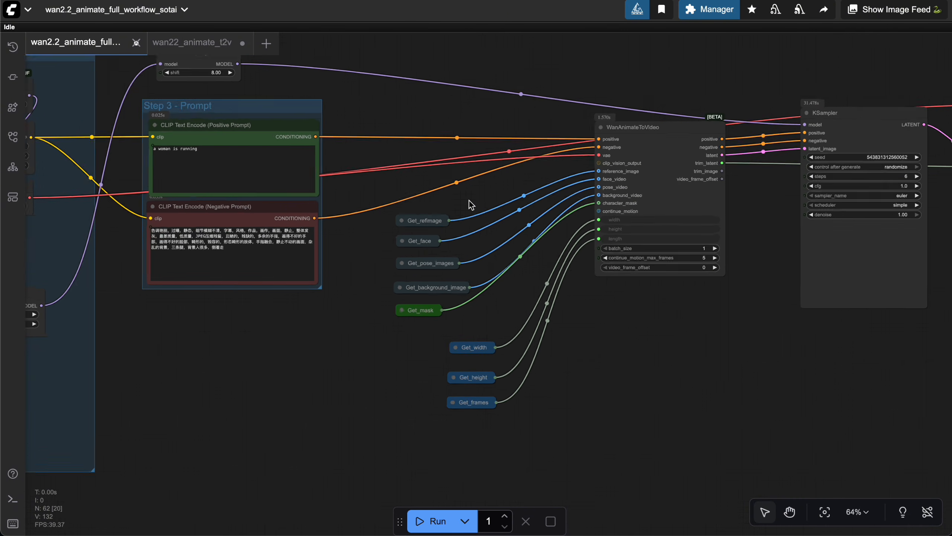
drag(519, 87, 485, 534)
scroll(559, 461, down, 6)
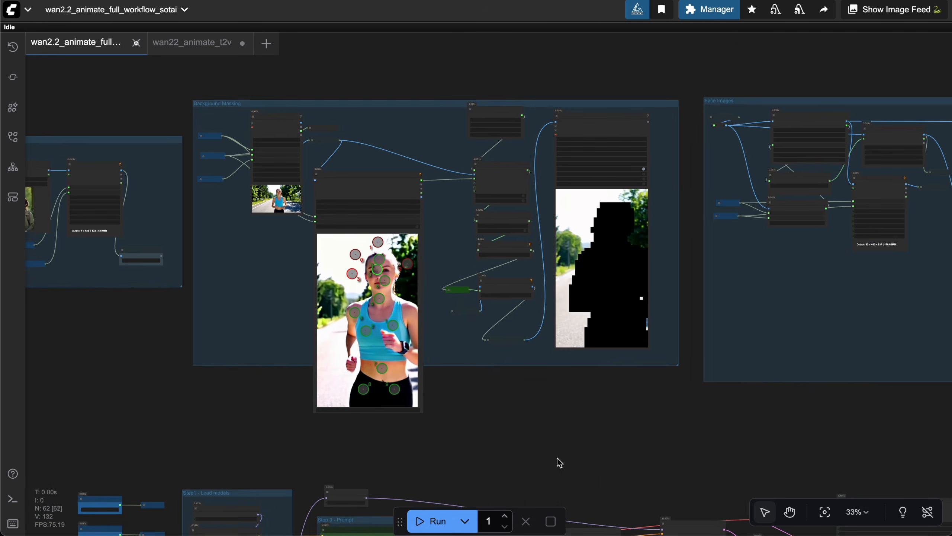
drag(558, 461, 514, 183)
scroll(543, 214, up, 10)
drag(543, 214, 627, 81)
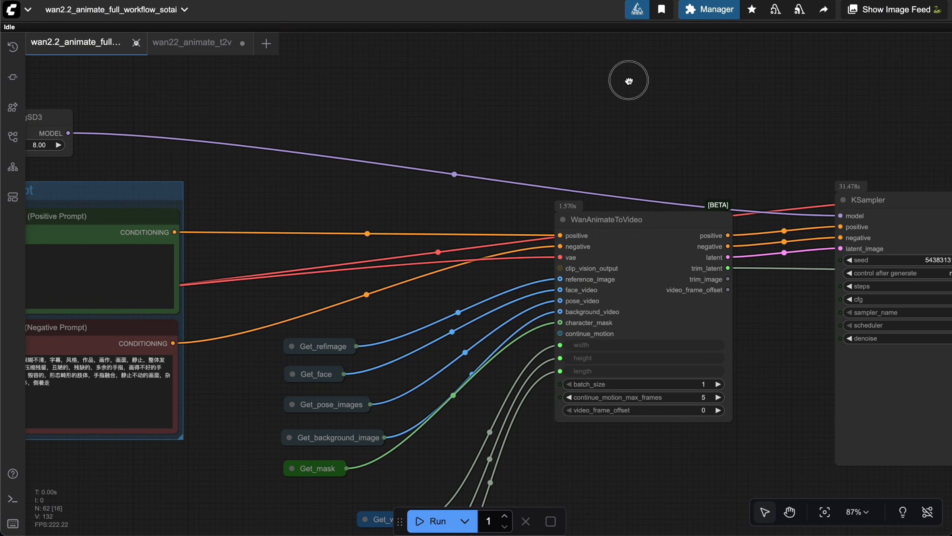
scroll(532, 142, up, 1)
click(296, 375)
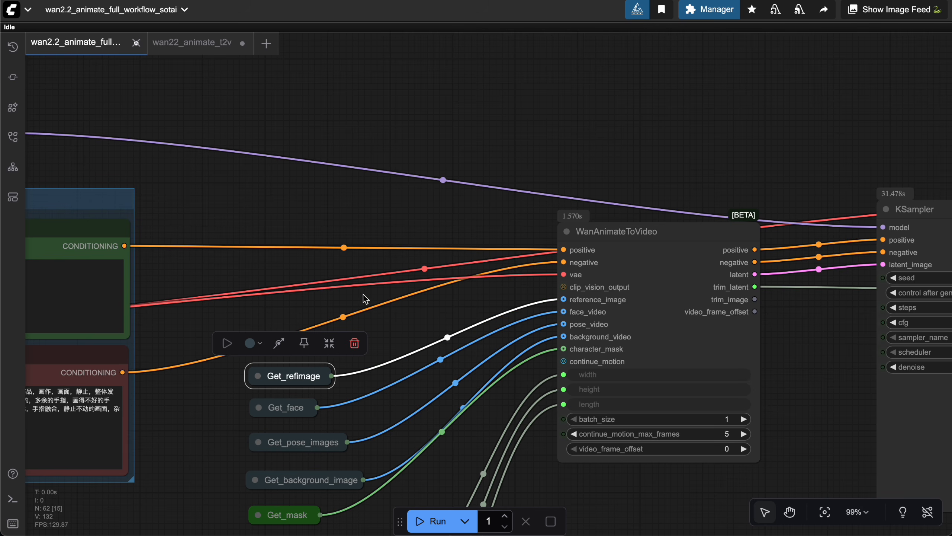
Step: Locate the reference image group and select its Load Image and Resize Image v2 nodes to review their settings
drag(314, 244, 459, 362)
scroll(478, 281, down, 10)
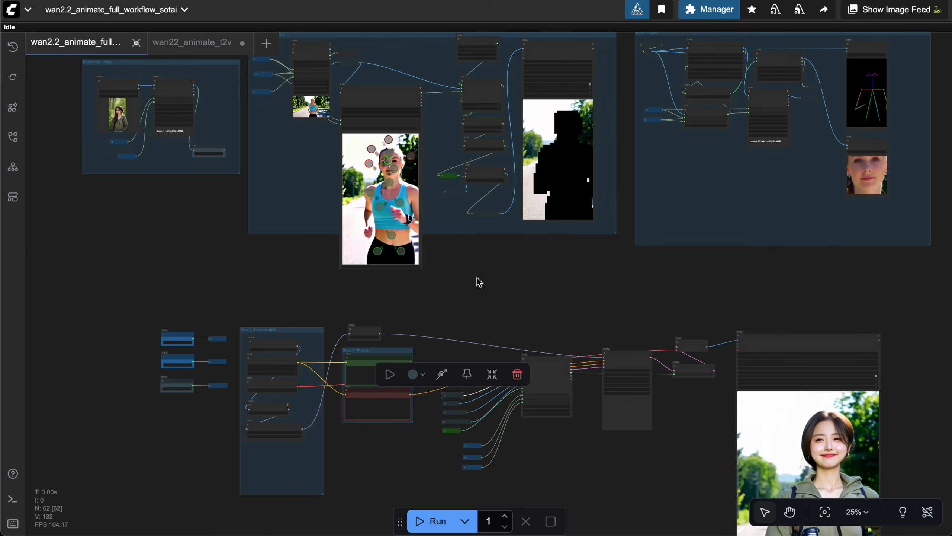
scroll(404, 293, up, 5)
scroll(404, 294, up, 6)
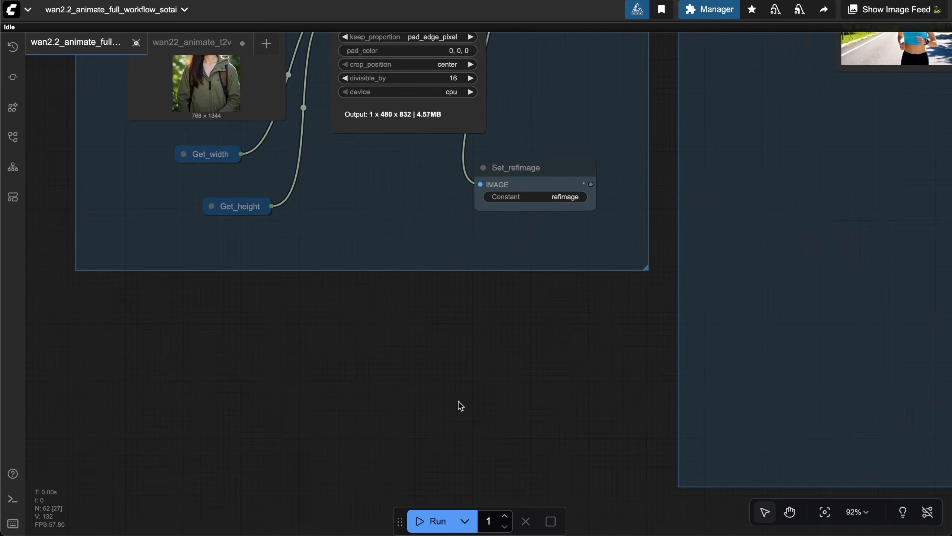
drag(457, 404, 497, 529)
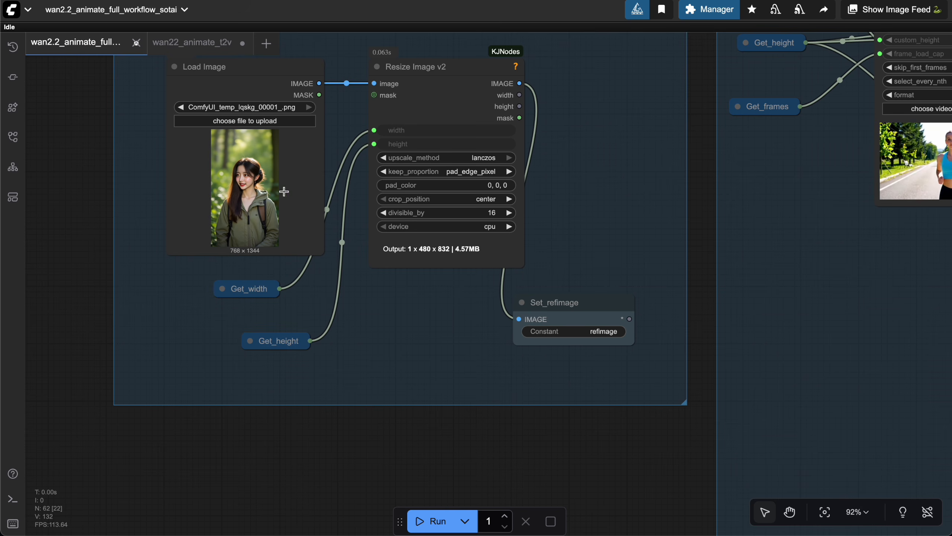
click(300, 73)
click(412, 81)
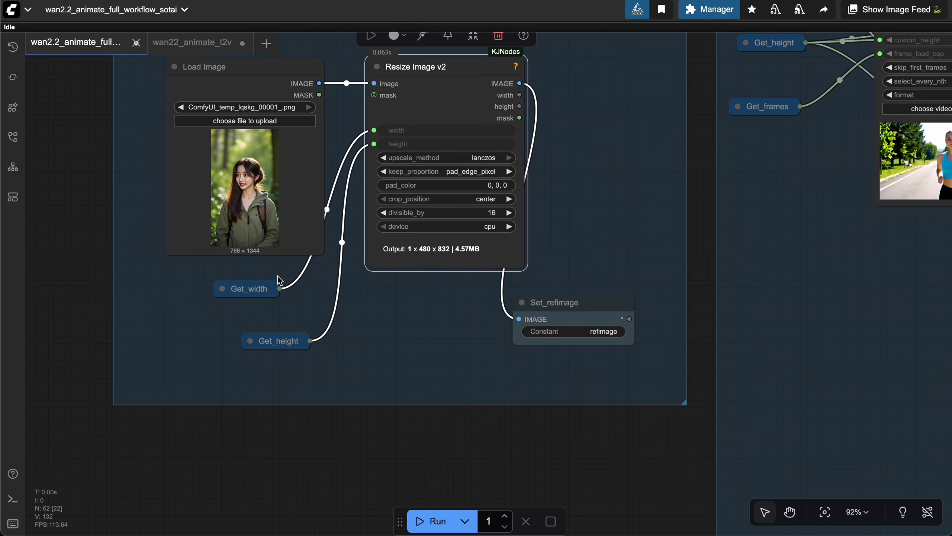
Step: Select the Get_width, Get_height and Set_refimage nodes in turn to trace how the reference image is sized and stored
click(255, 289)
click(286, 336)
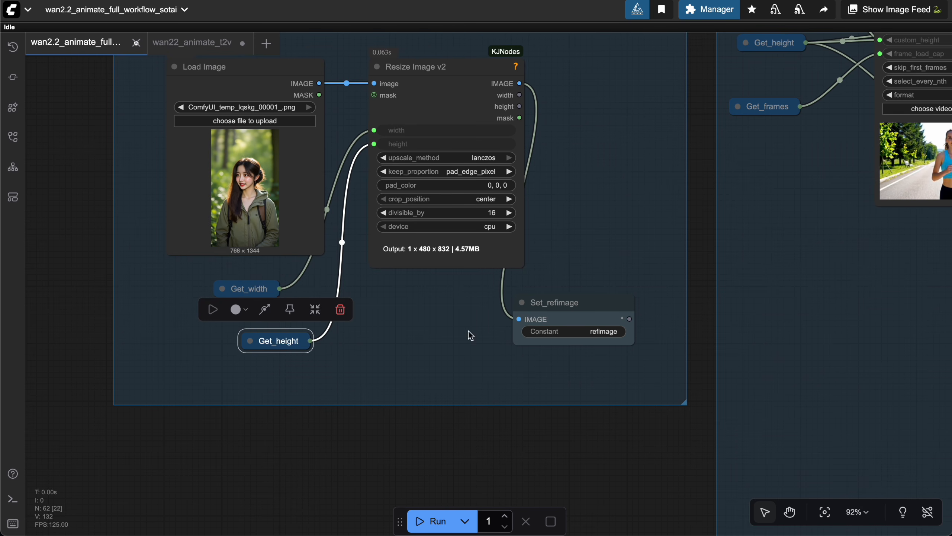
click(562, 319)
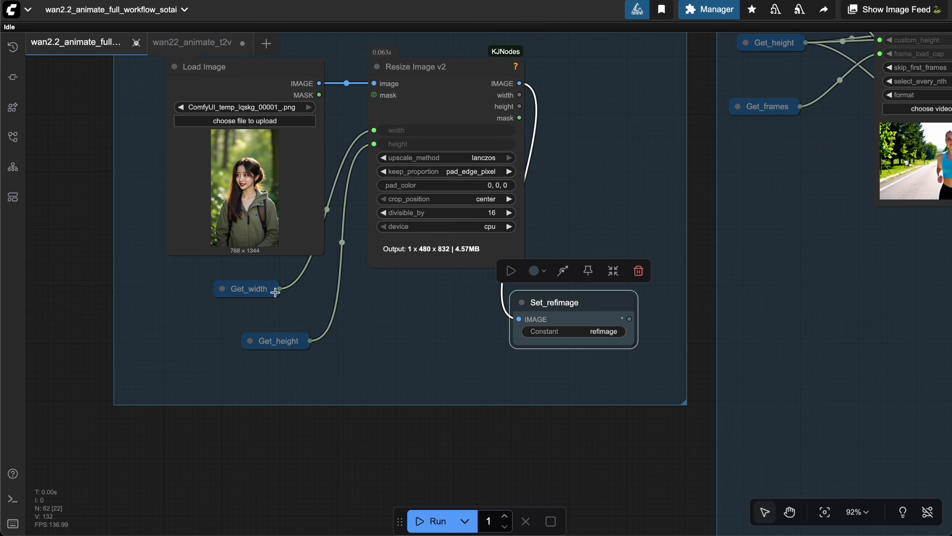
click(354, 426)
Step: Check the Width, Height and frames nodes and their Set nodes, which supply the dimensions used by the reference image group
scroll(354, 412, down, 5)
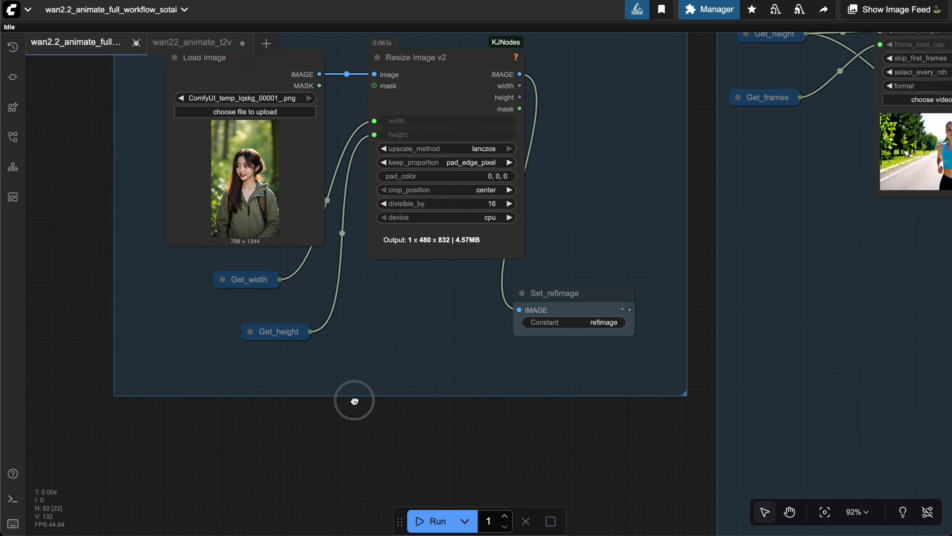
scroll(433, 339, down, 5)
drag(488, 396, 415, 206)
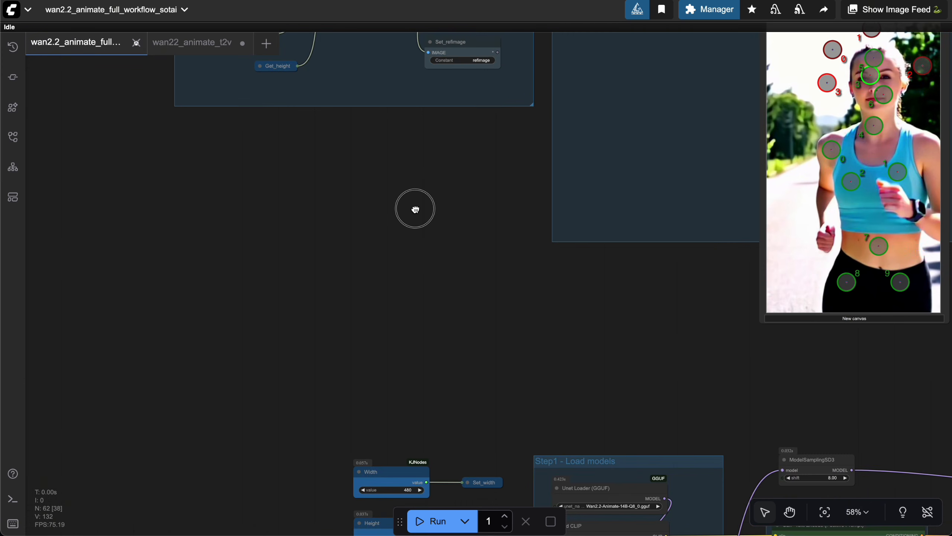
scroll(440, 104, down, 5)
scroll(457, 214, up, 4)
scroll(439, 238, down, 1)
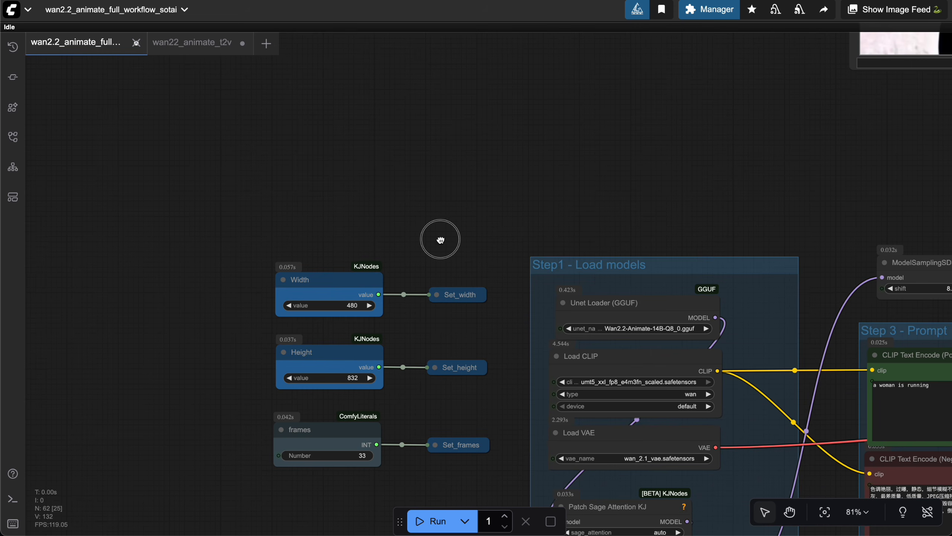
scroll(369, 181, down, 4)
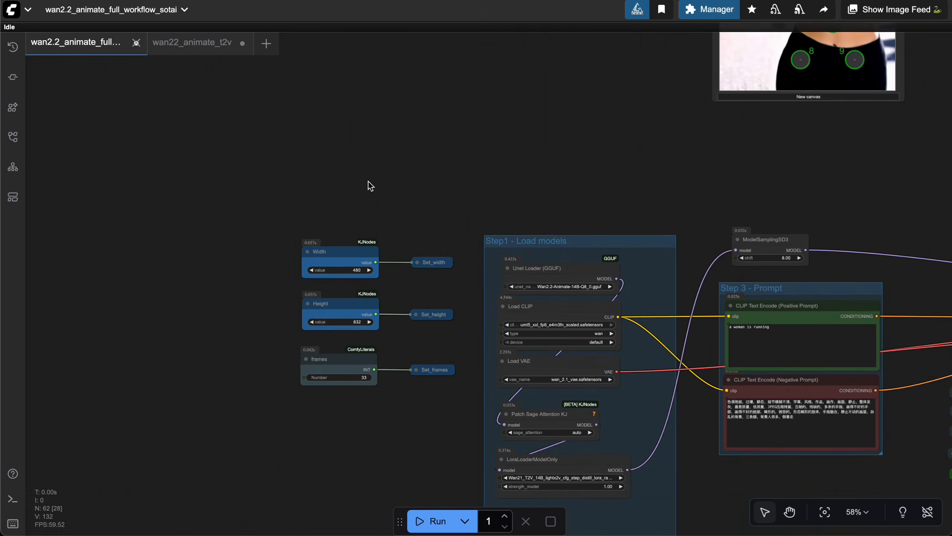
Step: Return to the reference image group and examine its Load Image, Resize Image v2 and Set_refimage nodes
drag(368, 181, 510, 404)
scroll(473, 325, up, 2)
scroll(473, 324, up, 4)
scroll(472, 377, up, 3)
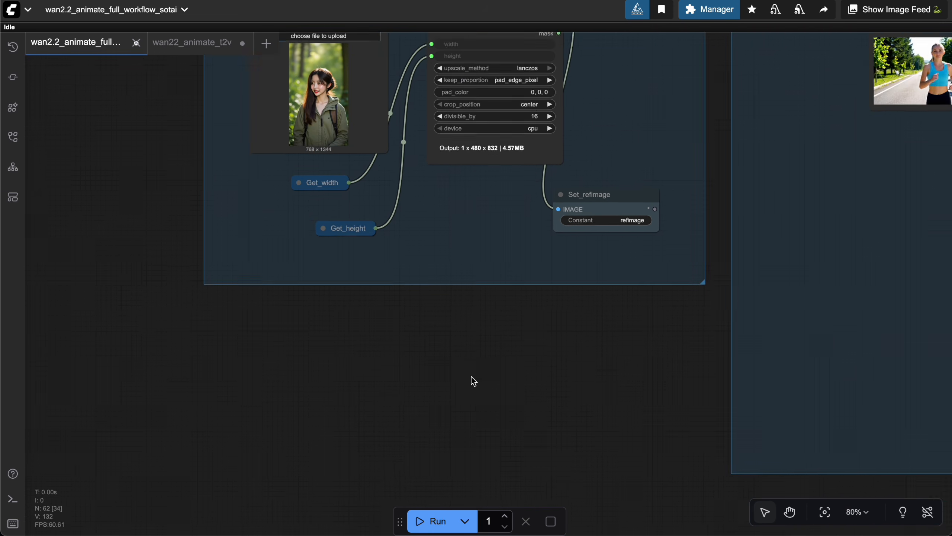
drag(472, 376, 497, 462)
scroll(391, 191, up, 2)
scroll(385, 207, up, 1)
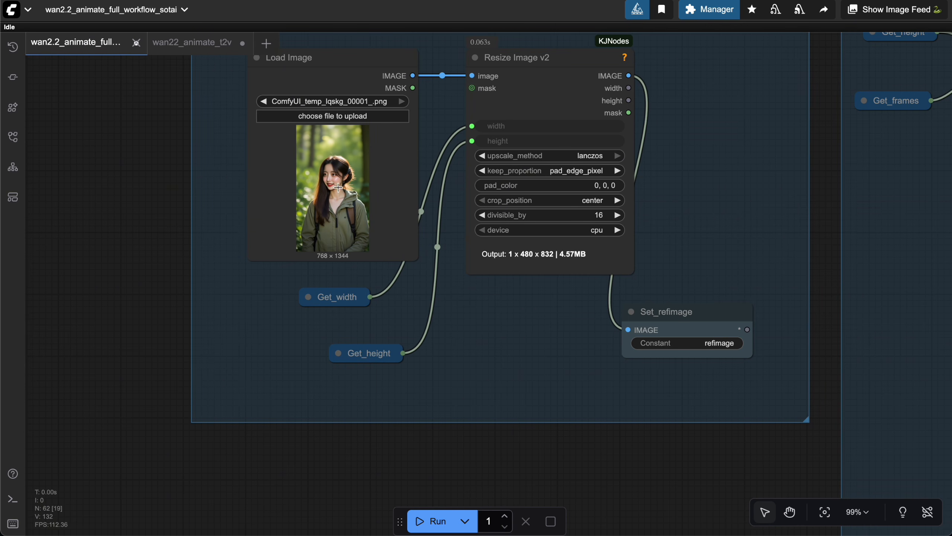
Step: Check WanAnimateToVideo's pose_video input and locate the Load Video (Upload) node in the Background Masking group
drag(505, 435, 393, 463)
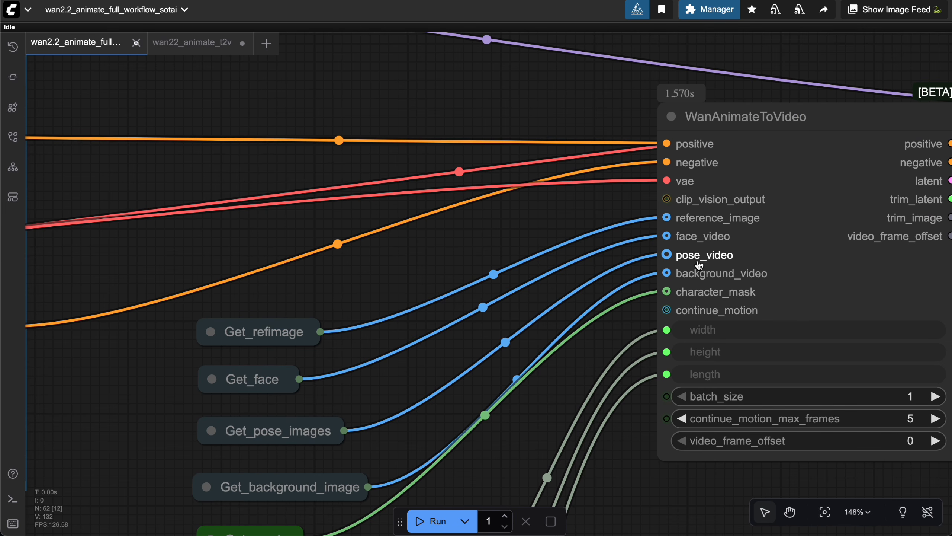
scroll(555, 217, down, 6)
mouse_move(529, 181)
mouse_down()
mouse_move(510, 248)
mouse_move(524, 323)
mouse_up()
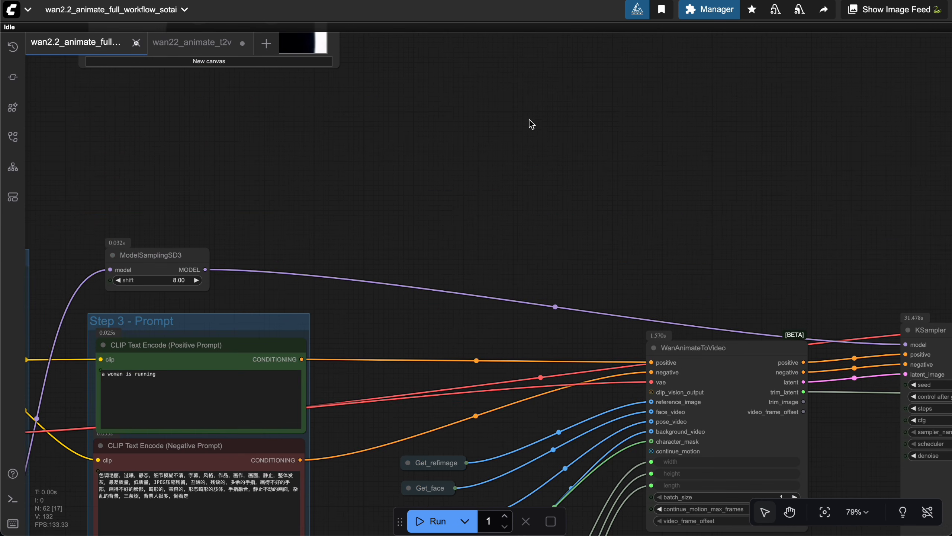
drag(533, 124, 599, 397)
scroll(524, 338, down, 8)
drag(524, 341, 559, 407)
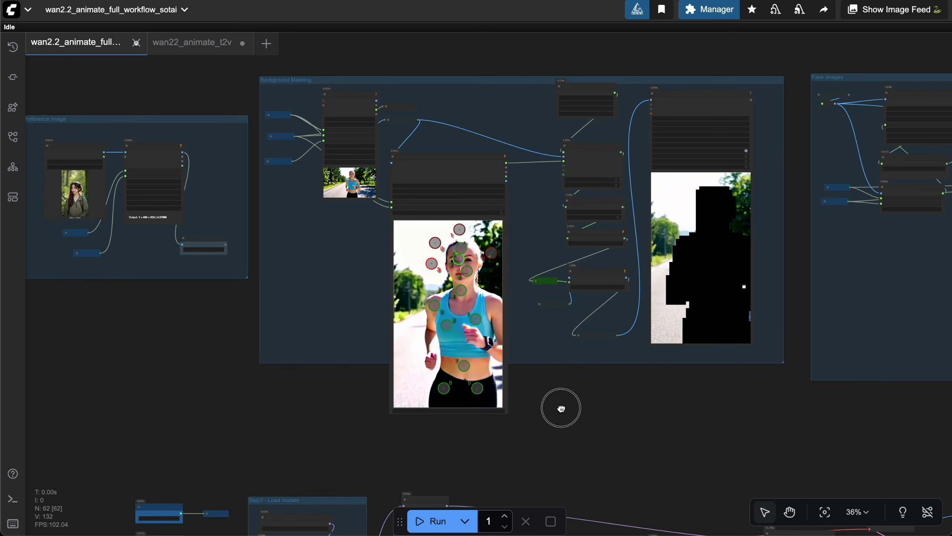
scroll(490, 121, up, 5)
scroll(491, 121, up, 8)
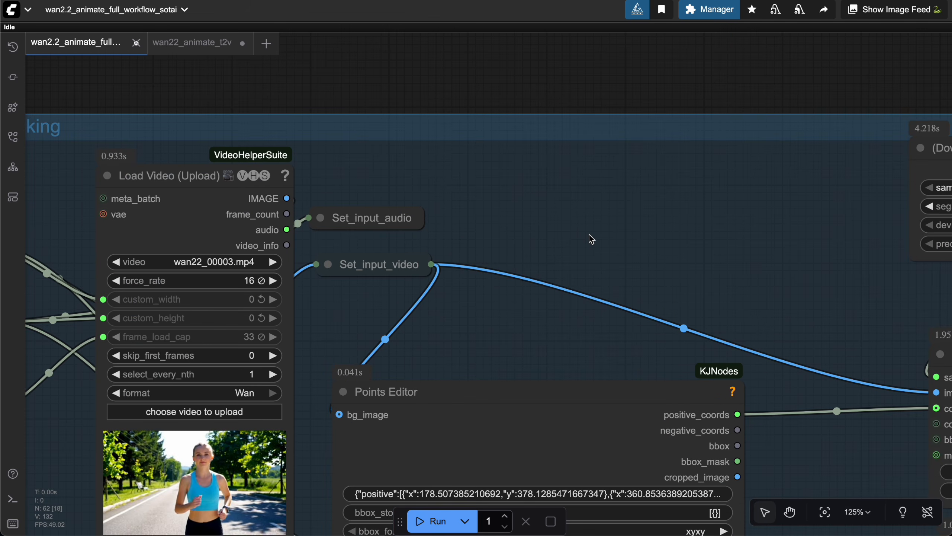
drag(591, 239, 775, 161)
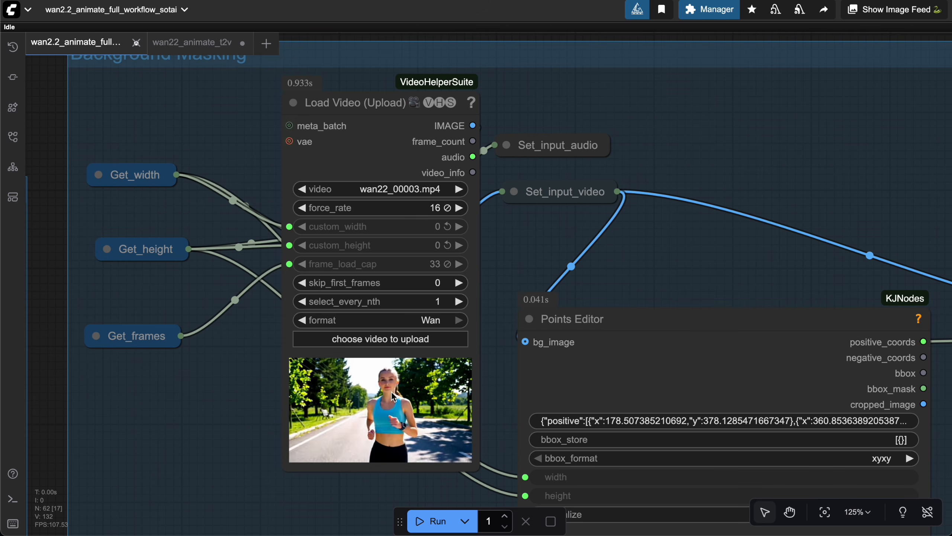
Step: Select the Get_width, Get_height and Get_frames nodes to trace the size and frame limit inputs of Load Video (Upload)
click(133, 180)
click(146, 250)
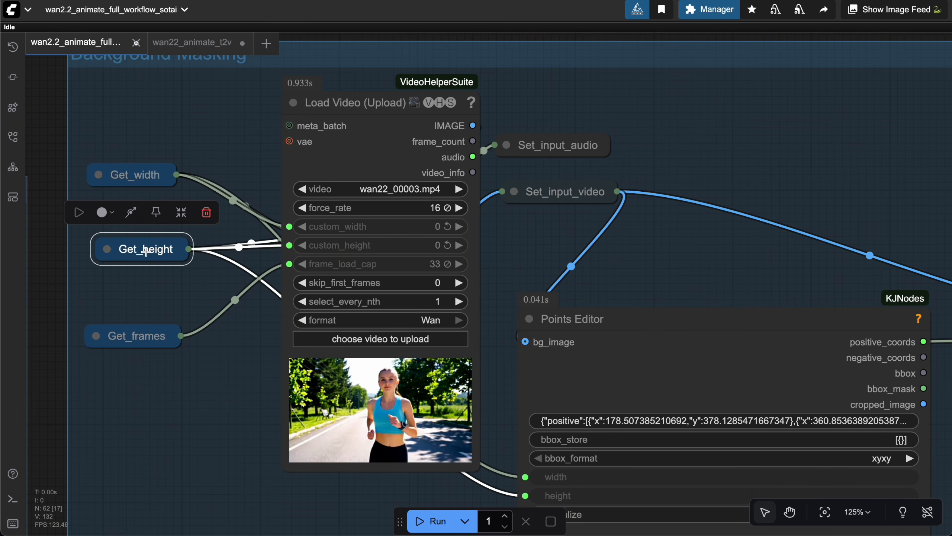
click(148, 329)
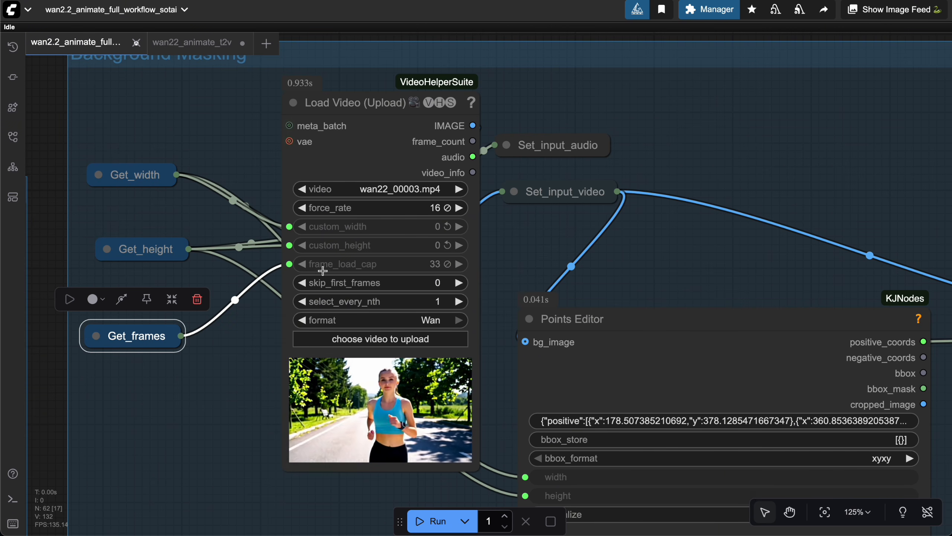
click(505, 234)
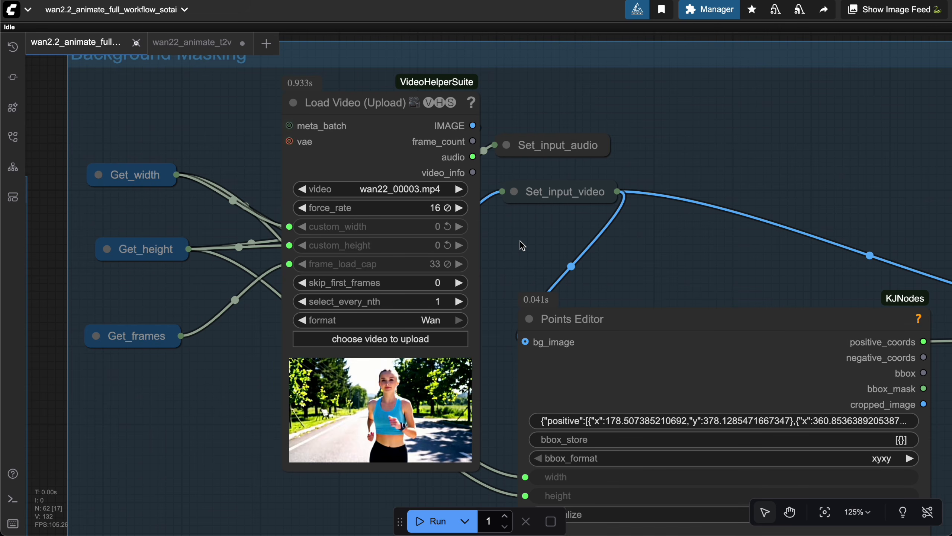
right_click(520, 244)
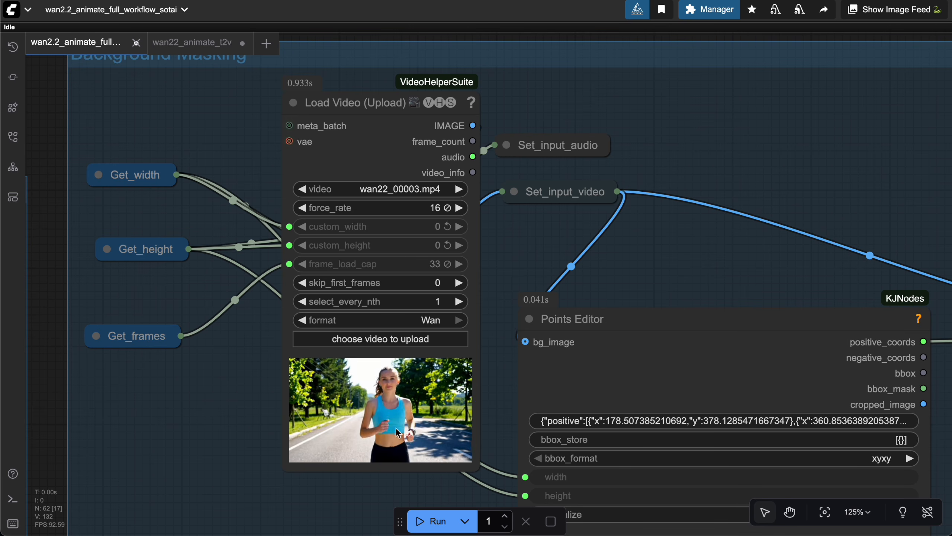
click(149, 248)
click(169, 181)
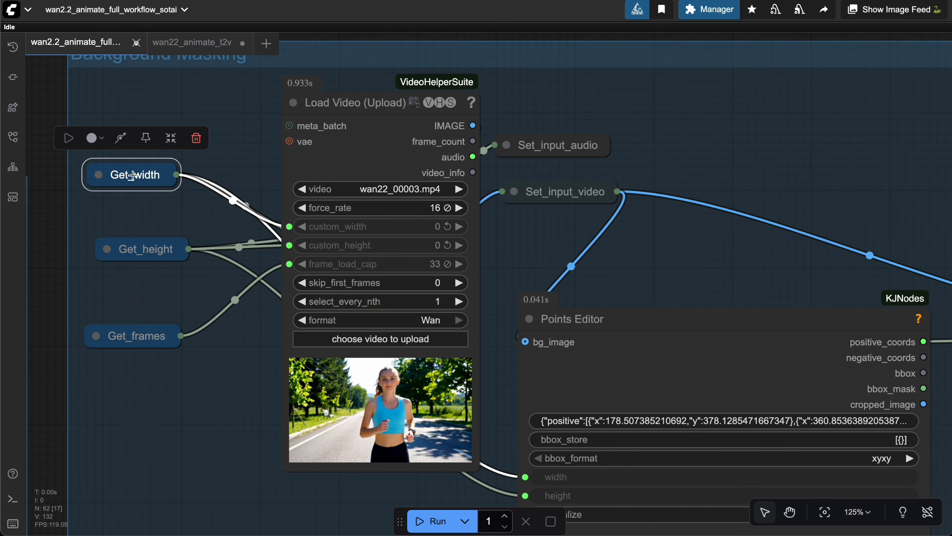
click(498, 214)
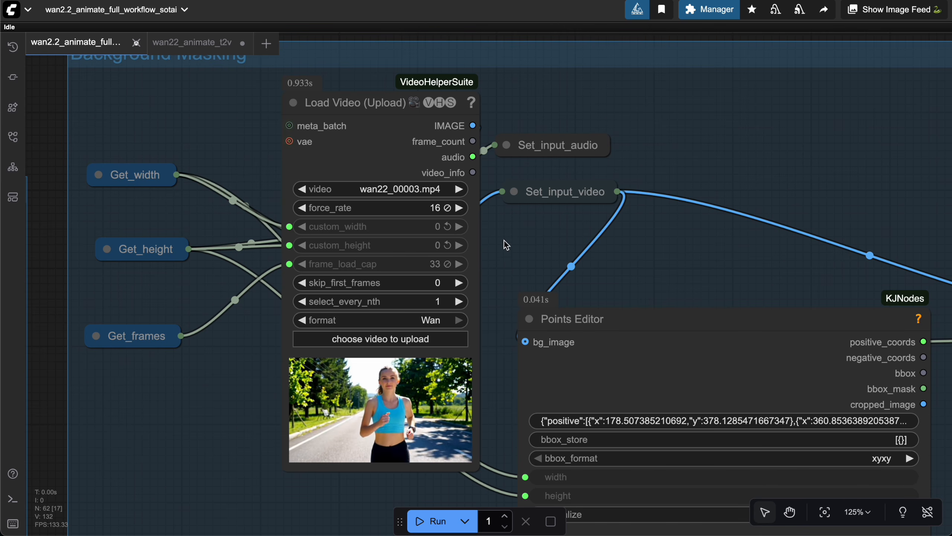
Step: Select the Set_input_video node and trace the stored video to Get_input_video in the Face Images group
drag(505, 235, 425, 234)
click(539, 191)
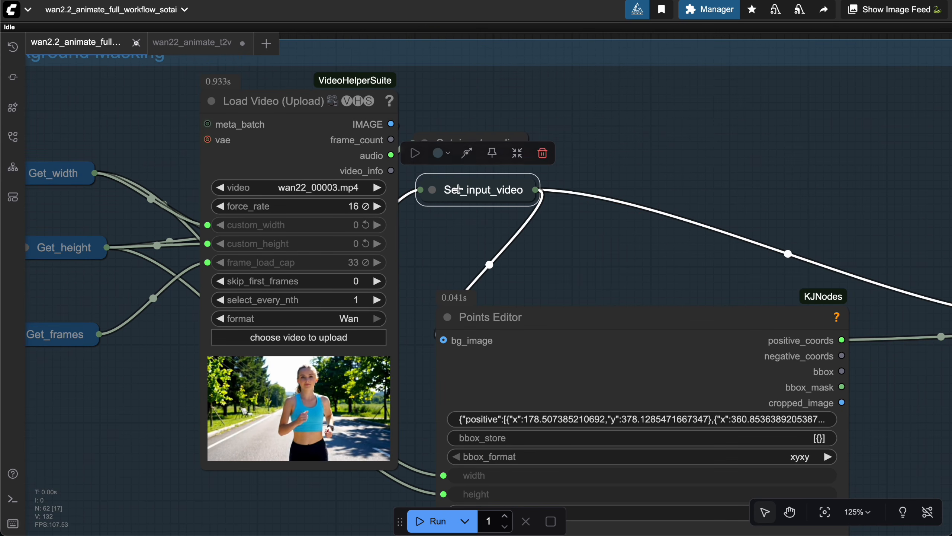
drag(717, 138, 202, 209)
scroll(212, 215, down, 6)
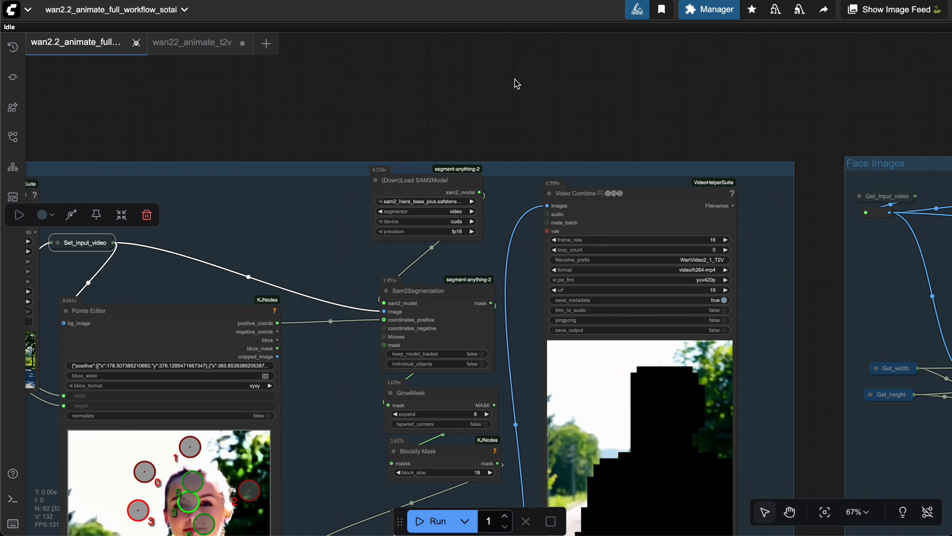
drag(514, 81, 79, 103)
scroll(470, 174, up, 6)
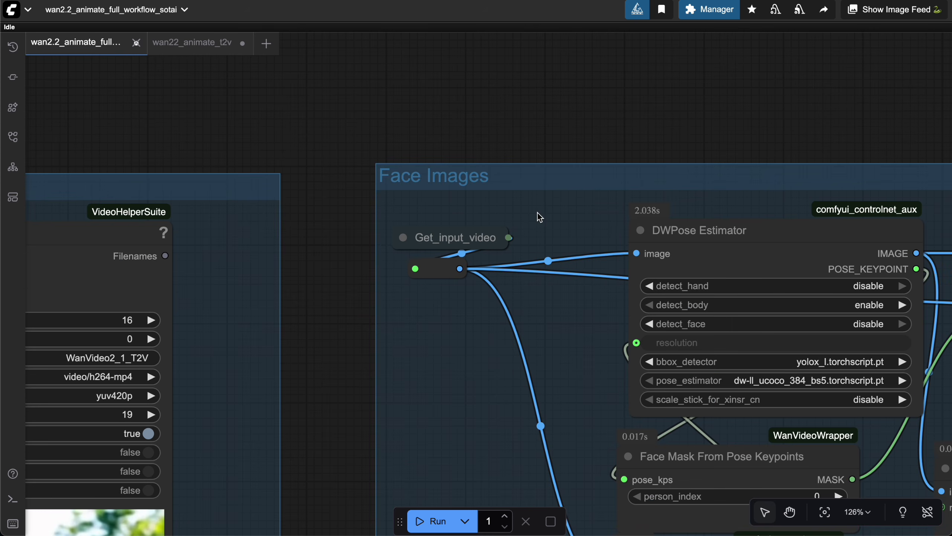
drag(537, 213, 389, 188)
scroll(390, 188, up, 4)
drag(328, 161, 272, 137)
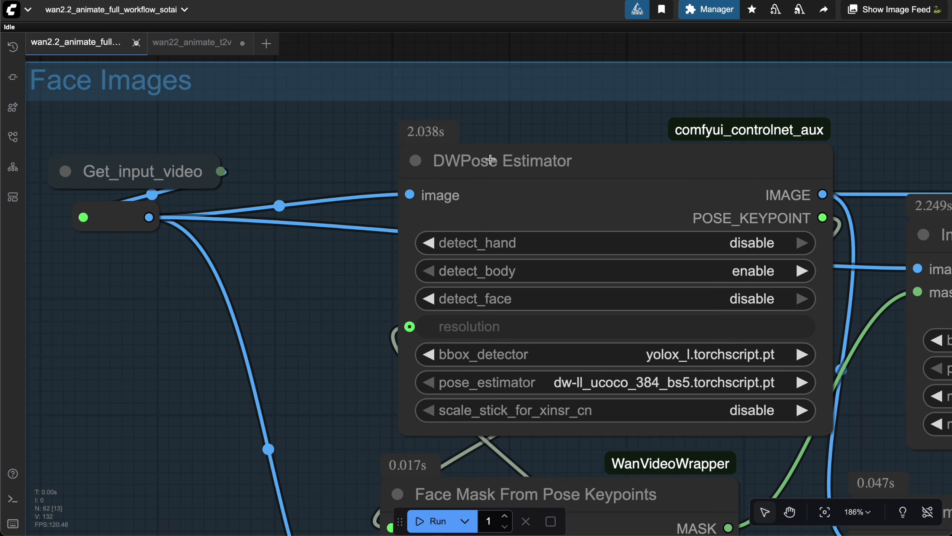
Step: Select the DWPose Estimator node and examine its settings and the pose skeleton in the connected Preview Animation node
click(490, 160)
scroll(358, 161, down, 6)
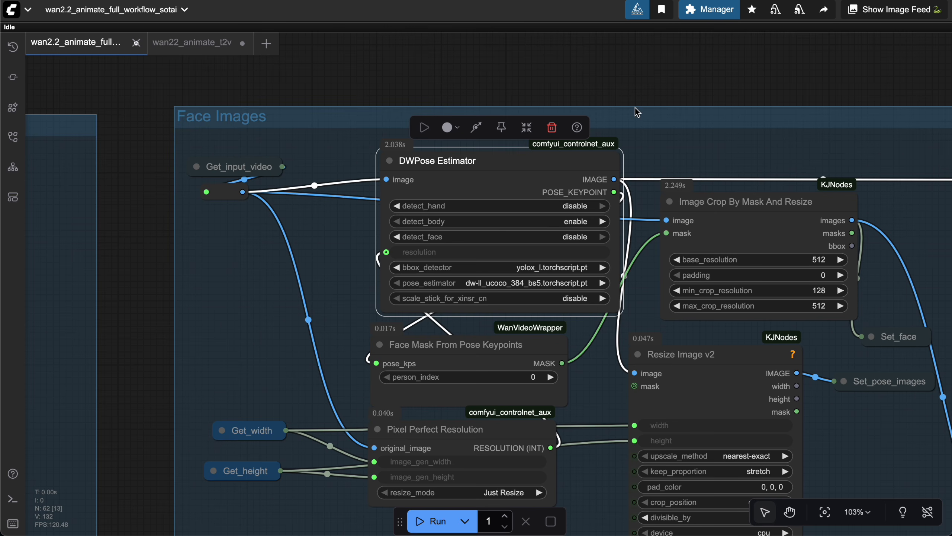
scroll(705, 158, right, 7)
scroll(694, 169, right, 6)
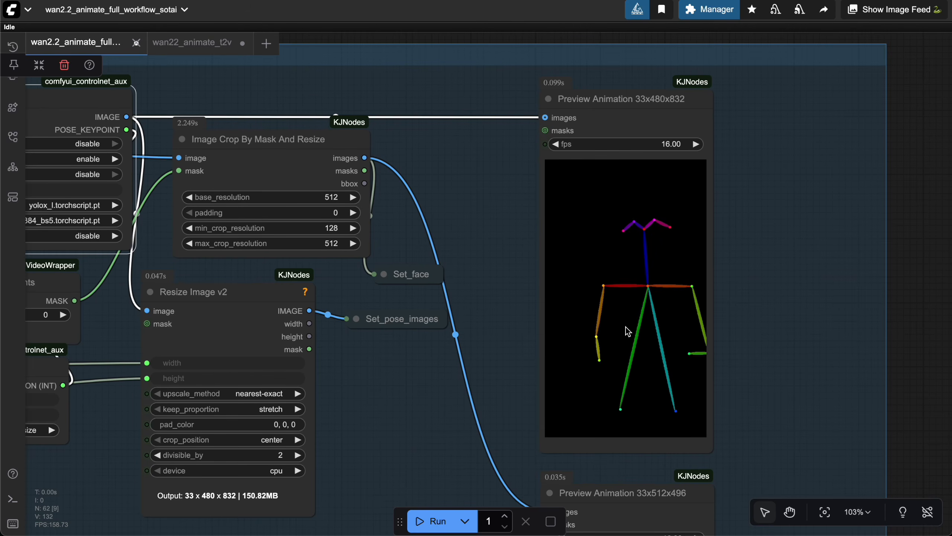
drag(515, 254, 591, 230)
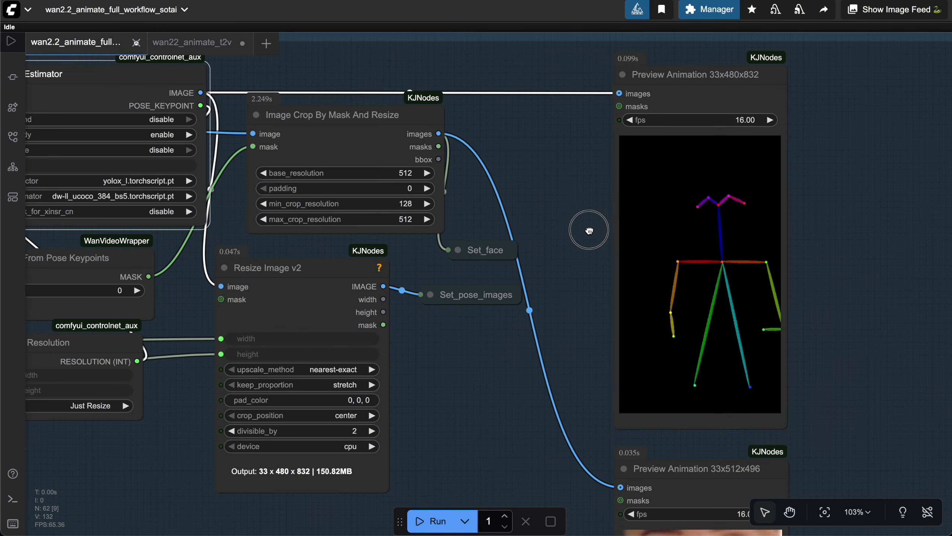
Step: Select the Resize Image v2 and Set_pose_images nodes to trace how the pose frames are resized and stored
click(243, 262)
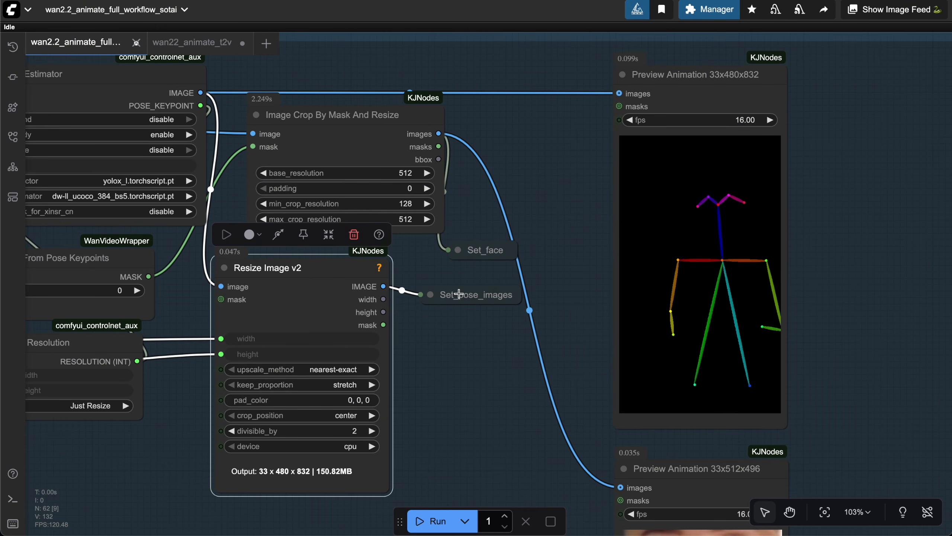
click(467, 303)
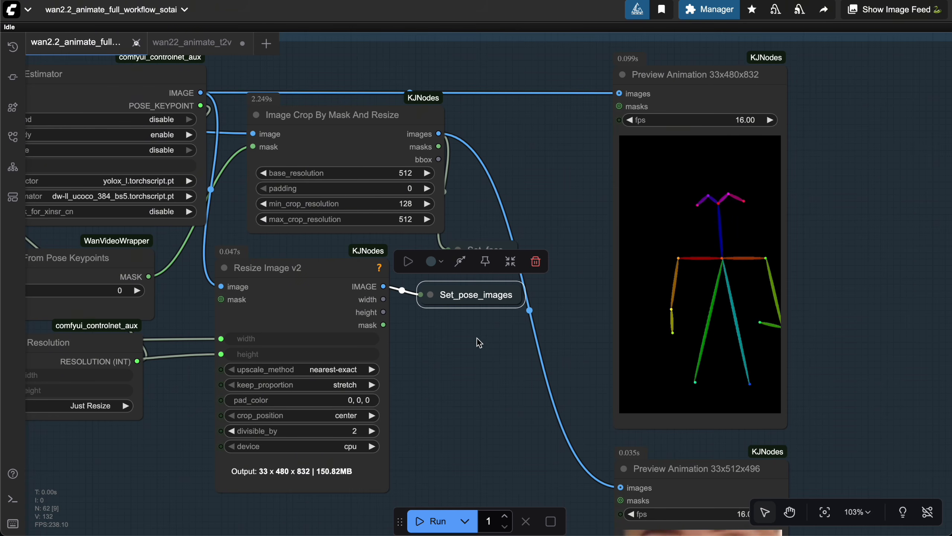
scroll(485, 341, down, 3)
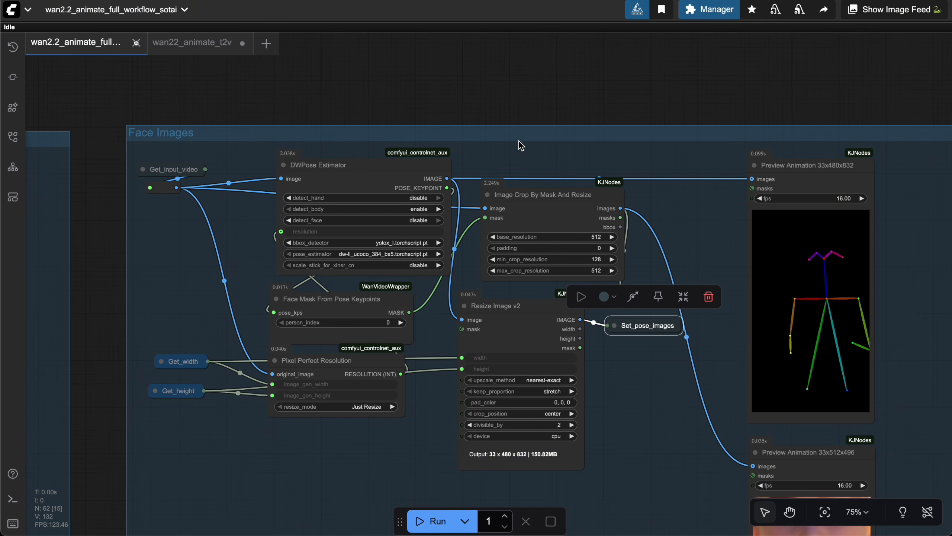
Step: Move the Pixel Perfect Resolution and Face Mask From Pose Keypoints nodes lower beneath the DWPose Estimator, spacing them apart
click(406, 169)
click(371, 298)
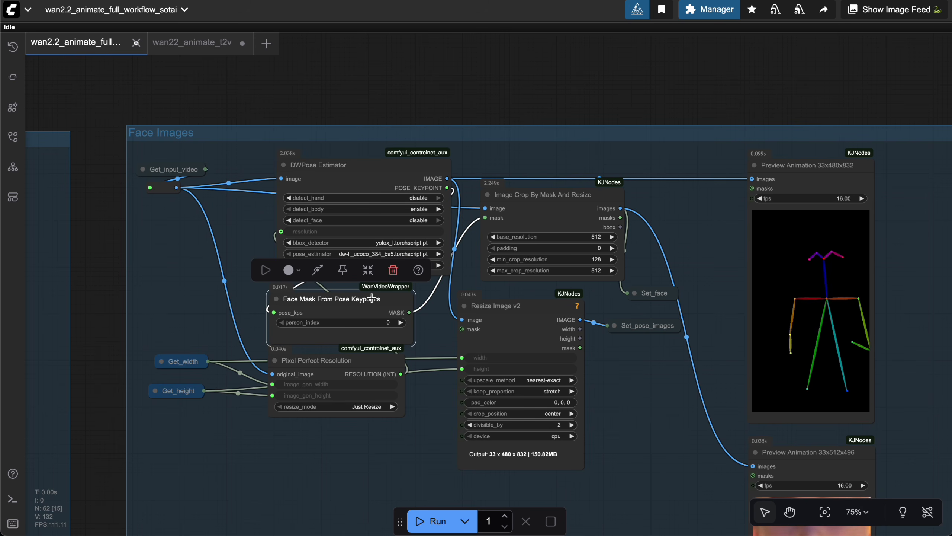
drag(349, 361, 328, 413)
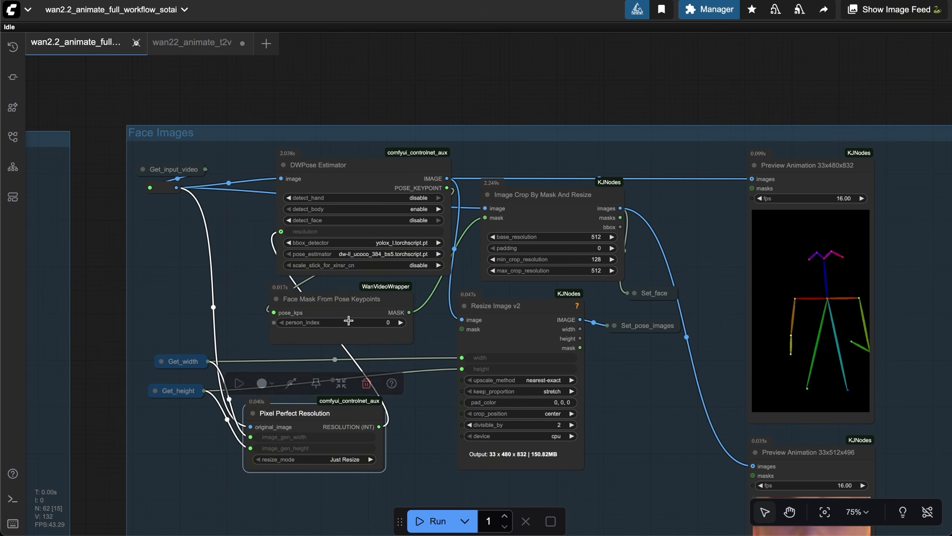
drag(361, 302, 361, 317)
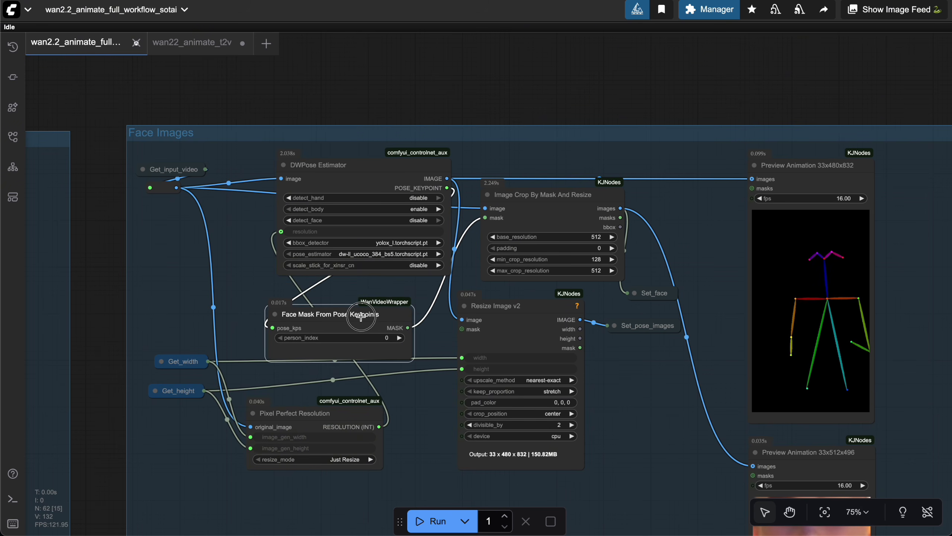
scroll(424, 383, up, 5)
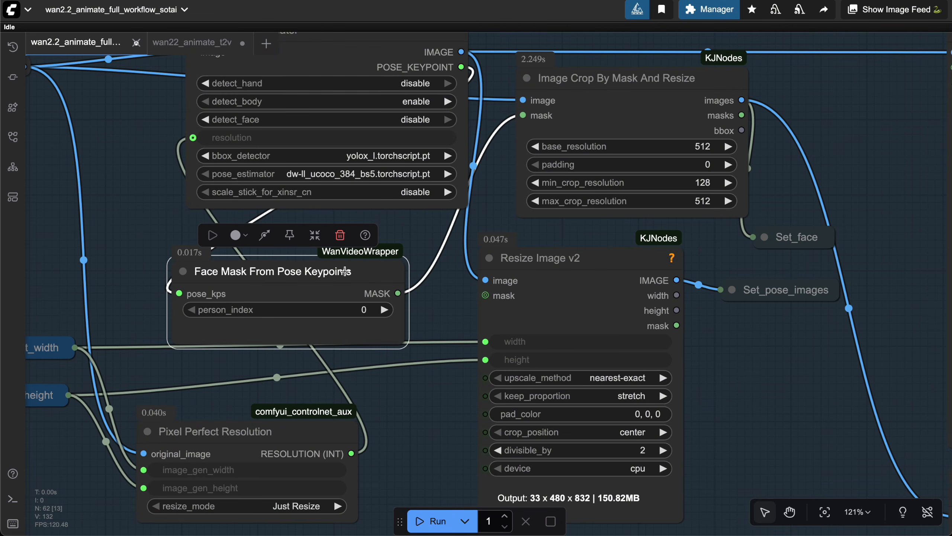
Step: Select the Image Crop By Mask And Resize node and examine the cropped face in its connected Preview Animation node
click(587, 73)
scroll(621, 141, down, 4)
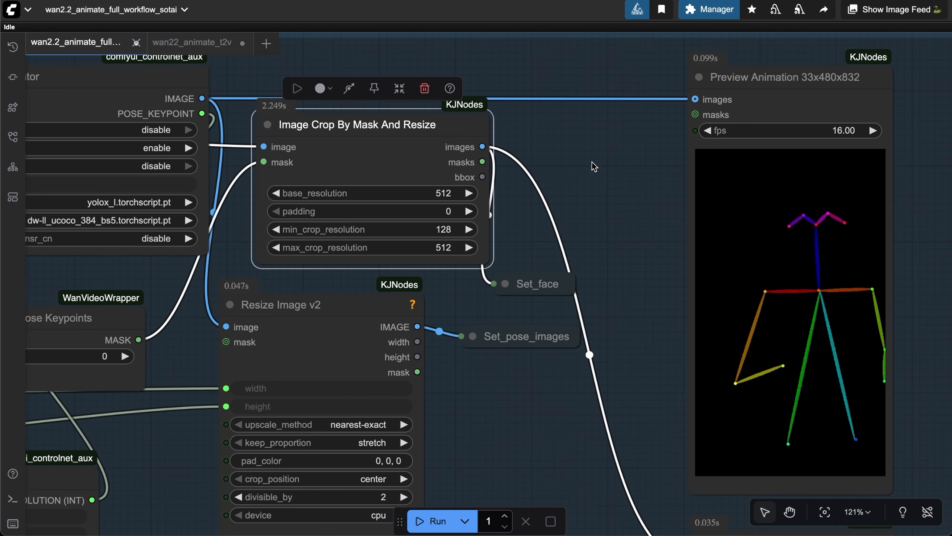
scroll(616, 243, down, 3)
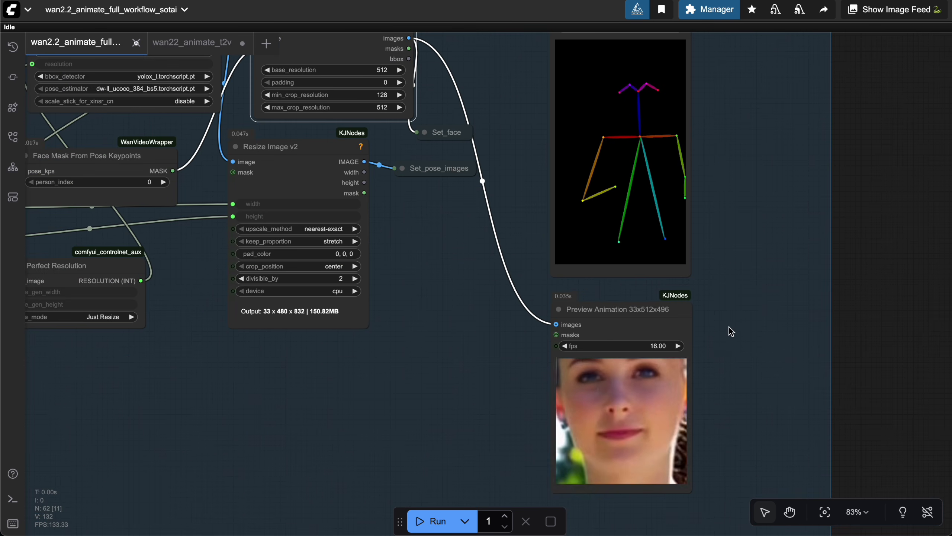
scroll(729, 326, down, 3)
drag(741, 344, 727, 292)
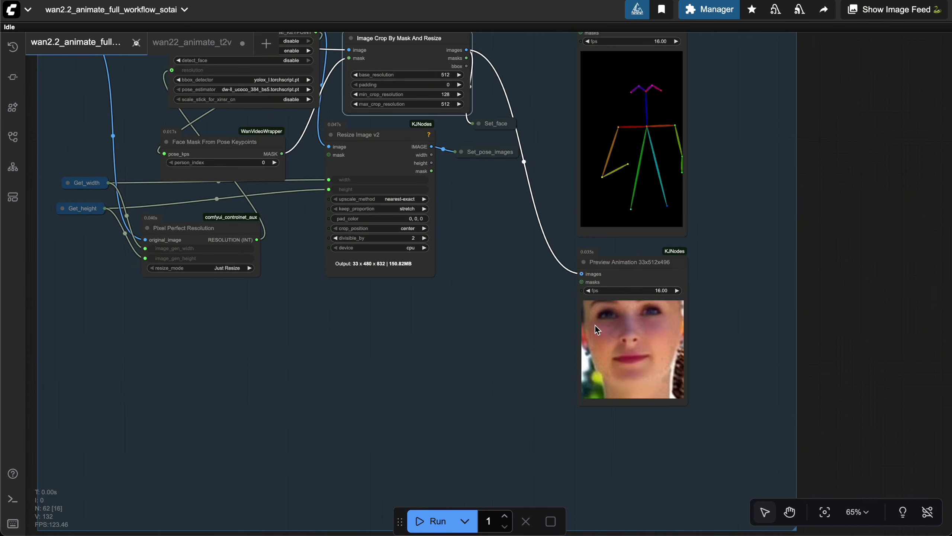
scroll(722, 284, up, 2)
scroll(723, 284, up, 6)
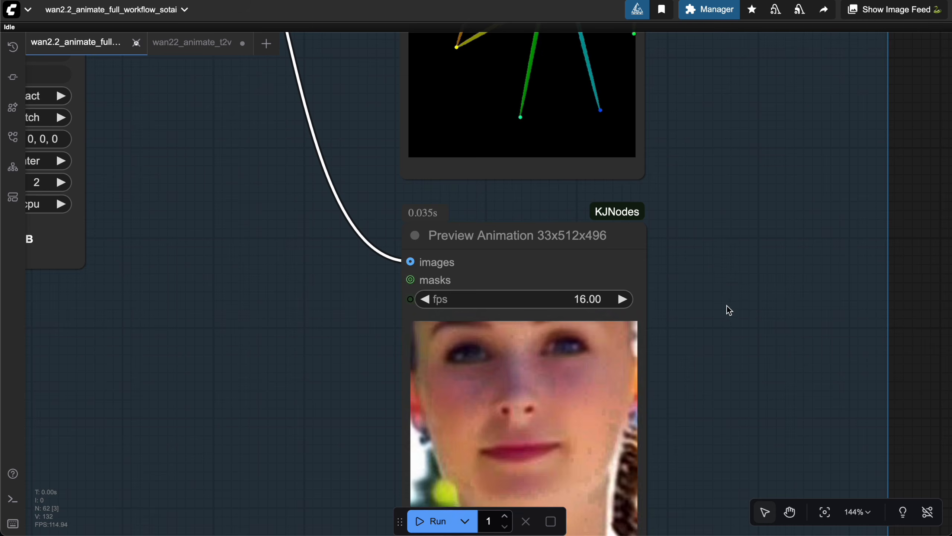
scroll(727, 305, down, 4)
drag(726, 306, 727, 278)
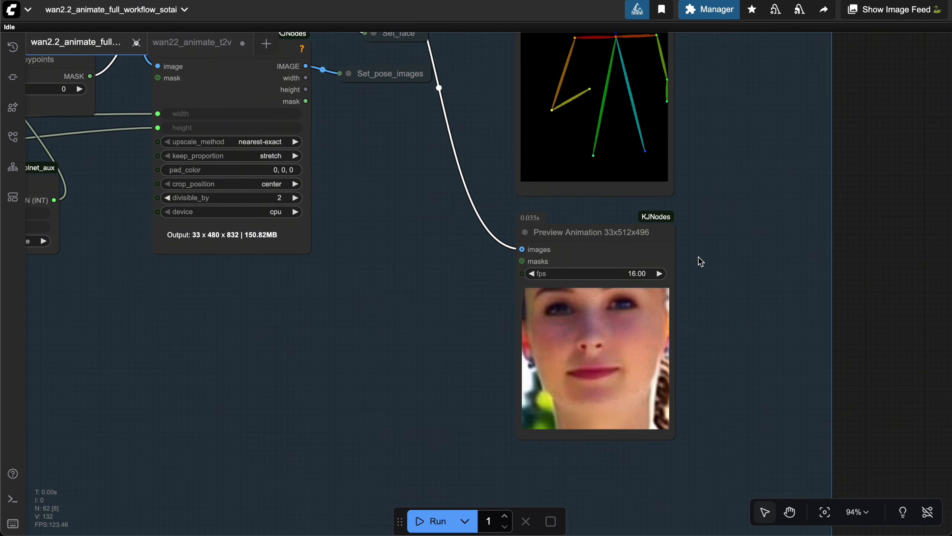
scroll(694, 240, down, 3)
Step: Move the Set_face node slightly away from the Image Crop By Mask And Resize node and deselect it
drag(476, 216, 497, 316)
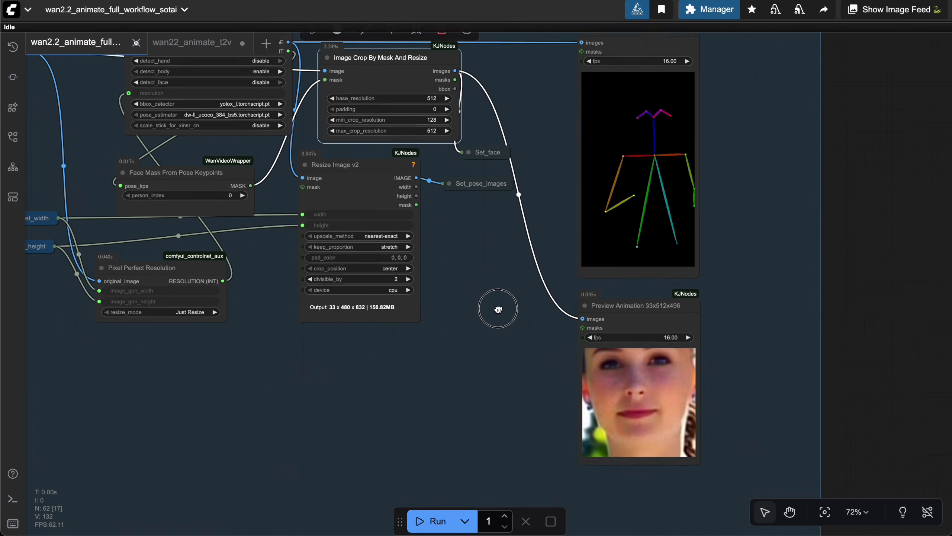
drag(485, 180, 495, 174)
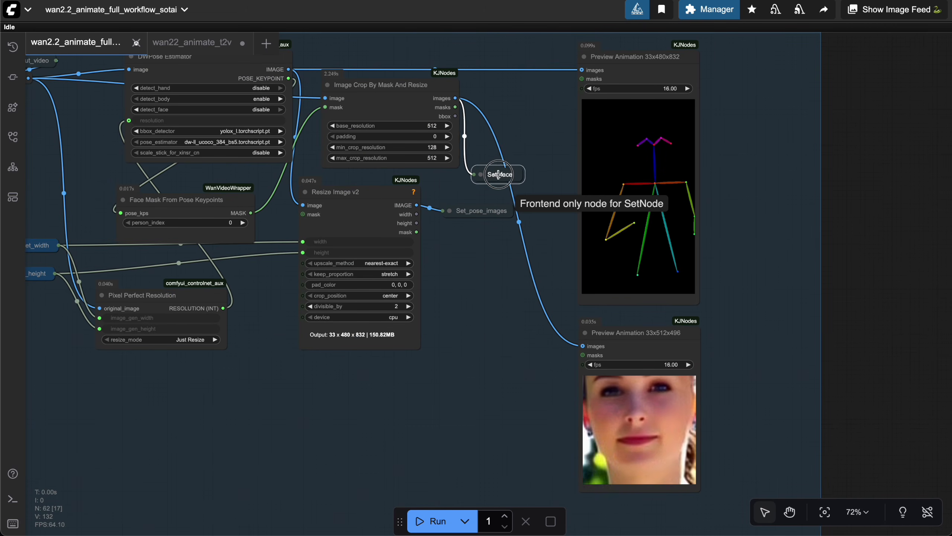
click(524, 112)
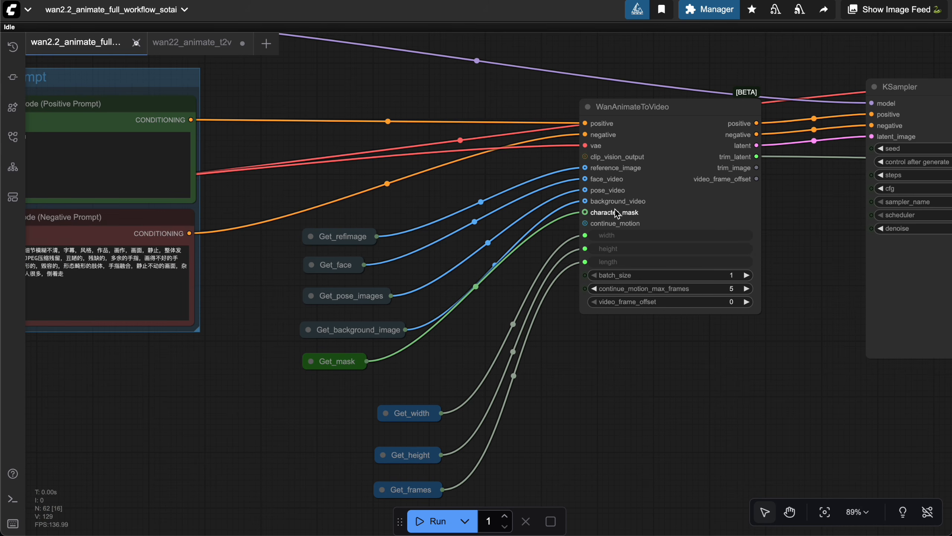
Step: Select the Get_background_image and Get_mask nodes to trace the background_video and character_mask inputs of WanAnimateToVideo
click(337, 335)
click(340, 364)
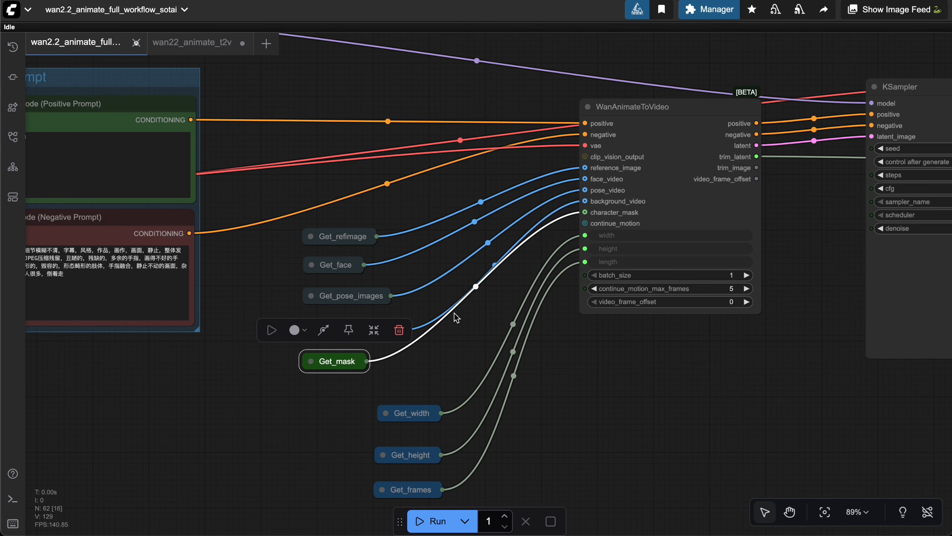
click(480, 298)
scroll(481, 301, down, 3)
scroll(482, 84, down, 3)
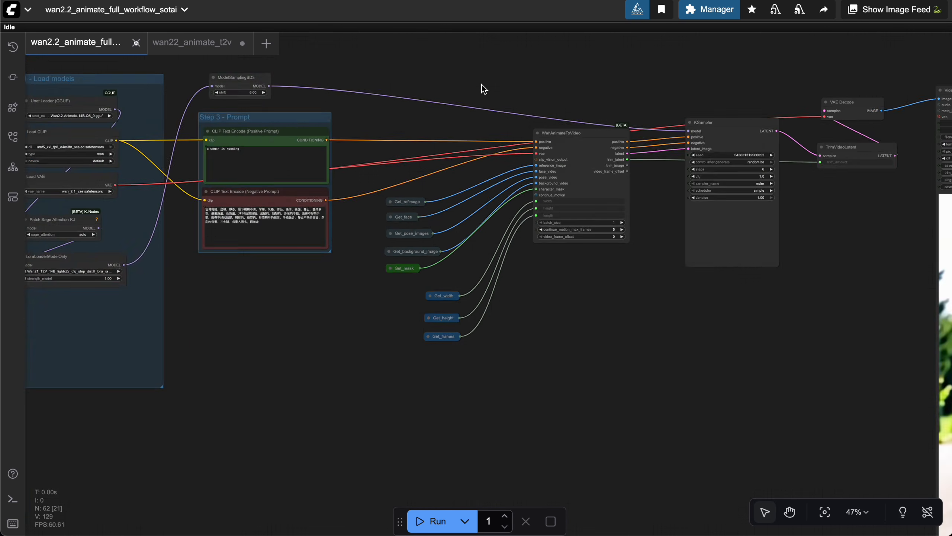
Step: Select Set_input_video and Sam2Segmentation in the Background Masking group to trace how the input video reaches the segmentation
drag(484, 88, 589, 523)
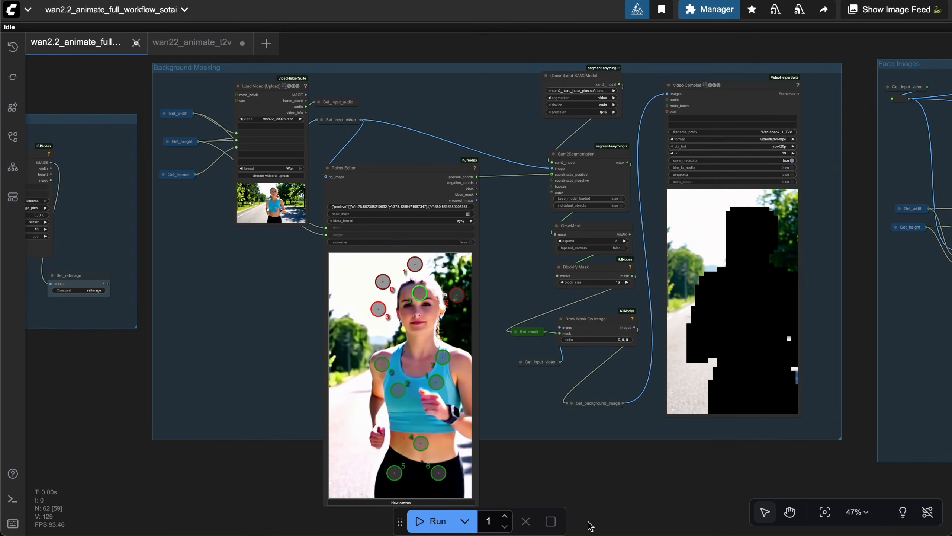
scroll(531, 268, up, 3)
drag(531, 268, 572, 347)
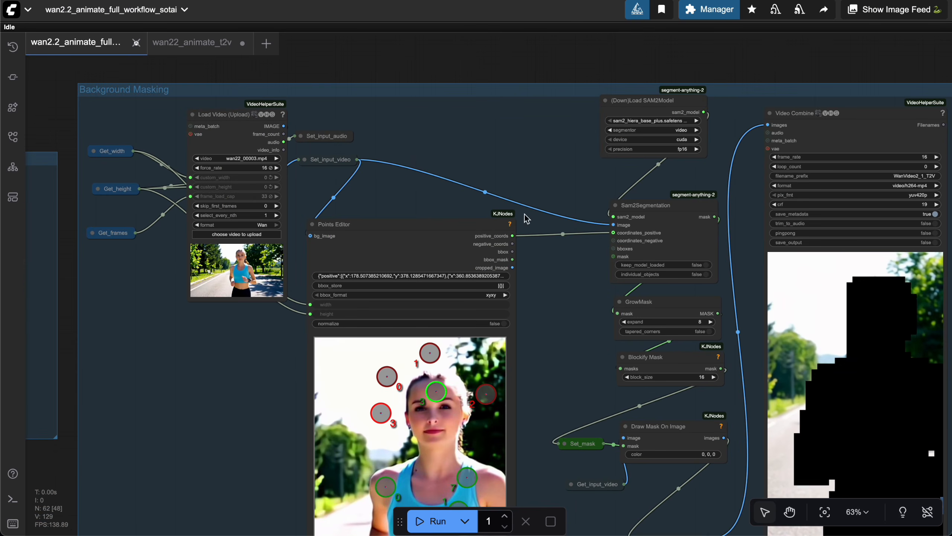
scroll(506, 123, up, 3)
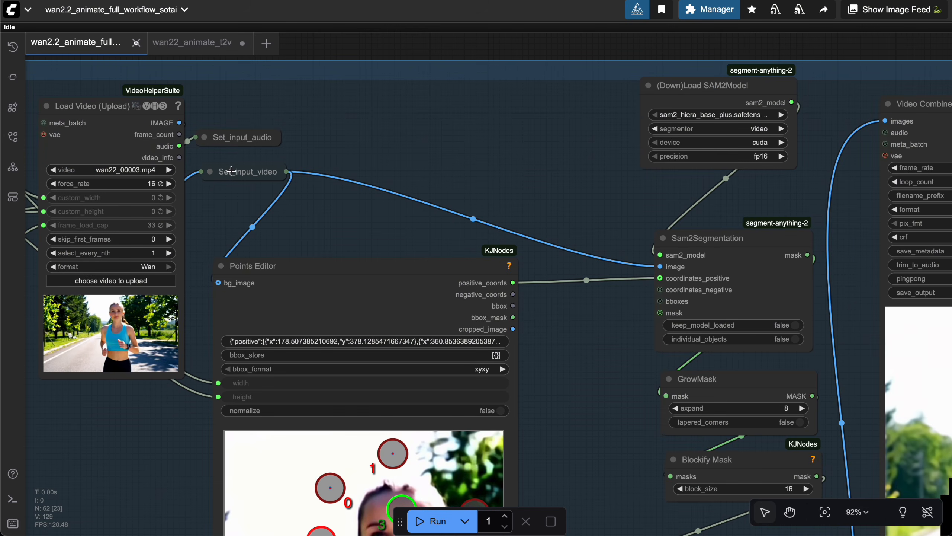
click(220, 176)
click(704, 237)
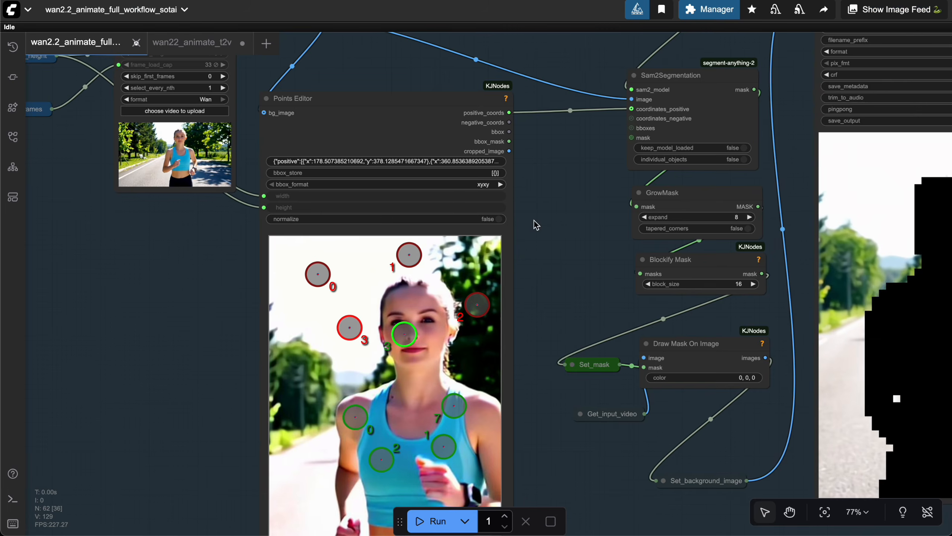
Step: Select the Points Editor node and examine its positive and negative points on the runner frame
drag(536, 221, 546, 268)
click(461, 151)
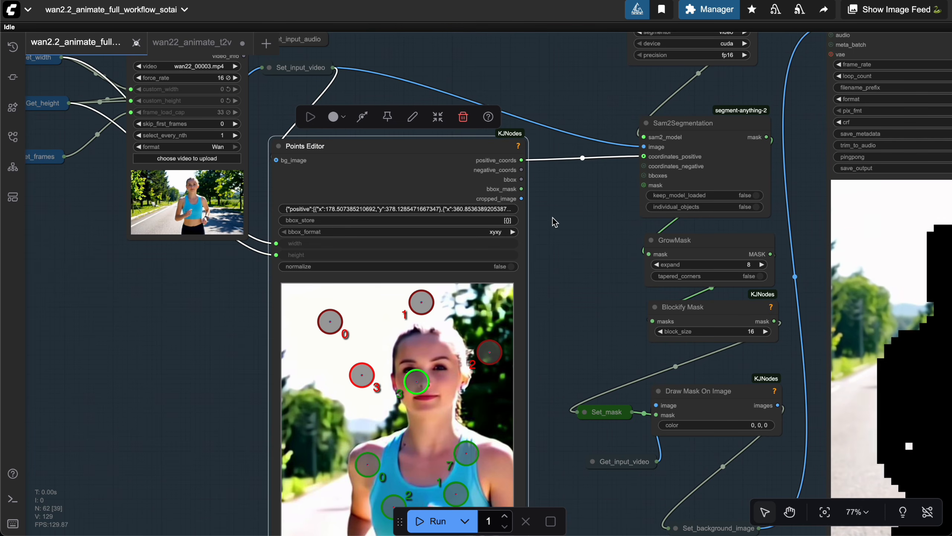
drag(556, 222, 565, 162)
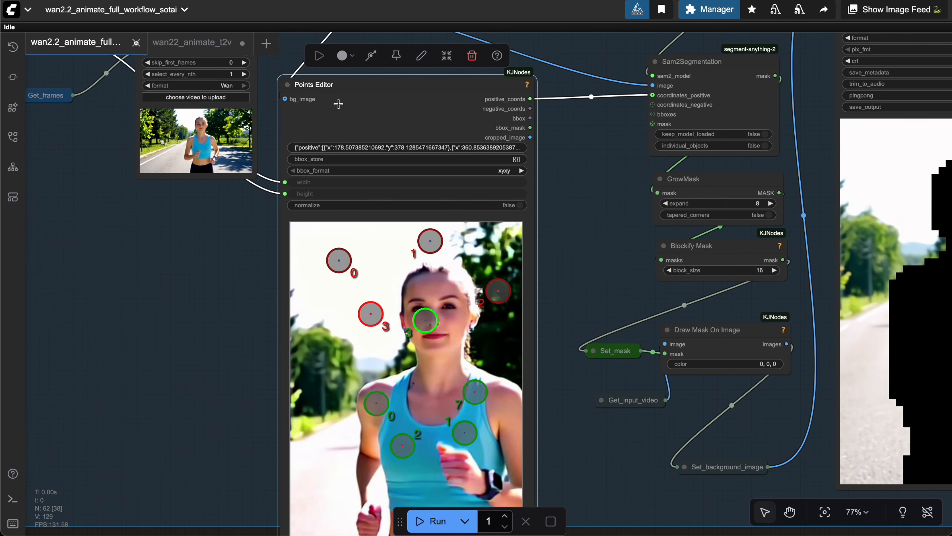
drag(565, 215, 570, 145)
scroll(570, 145, down, 5)
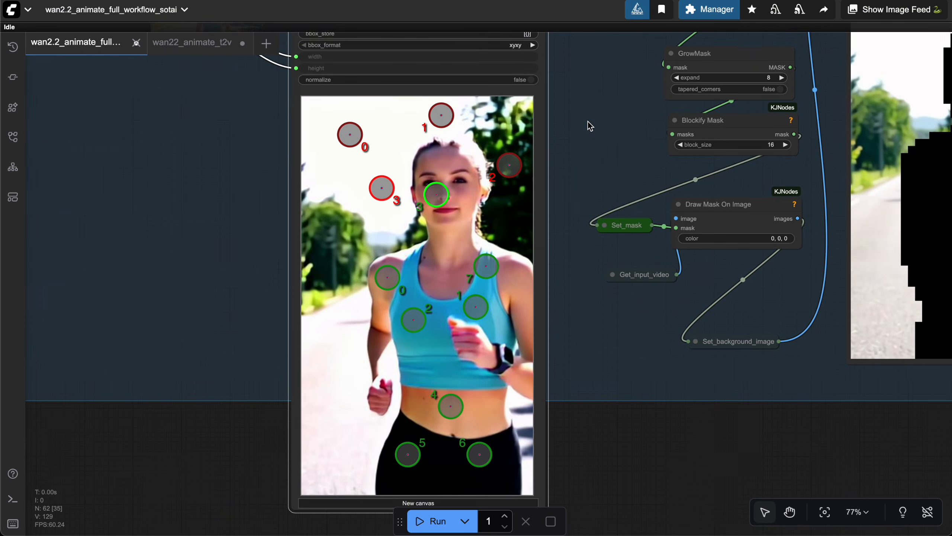
Step: Reposition points in the Points Editor, with green ones on the runner's head and body and red ones on the background around her
scroll(591, 125, down, 3)
scroll(591, 125, up, 1)
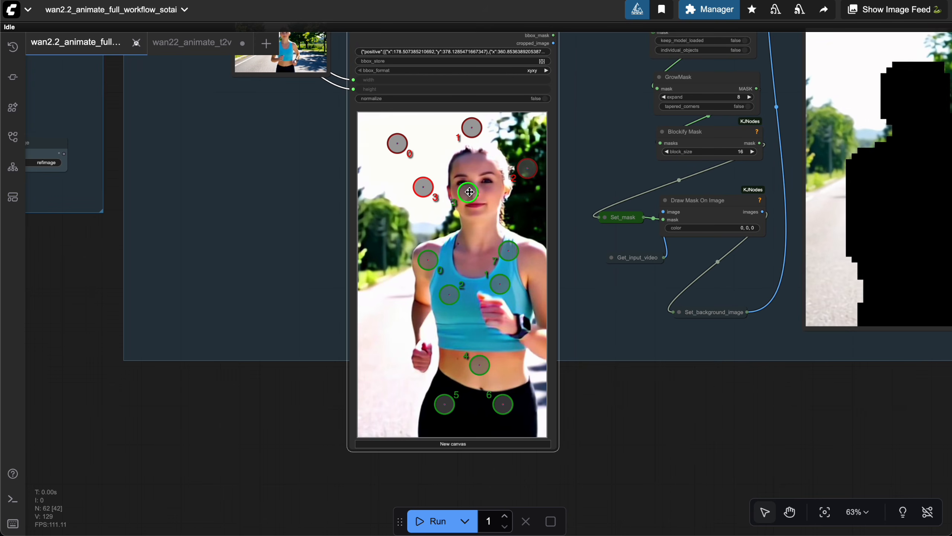
drag(467, 192, 448, 226)
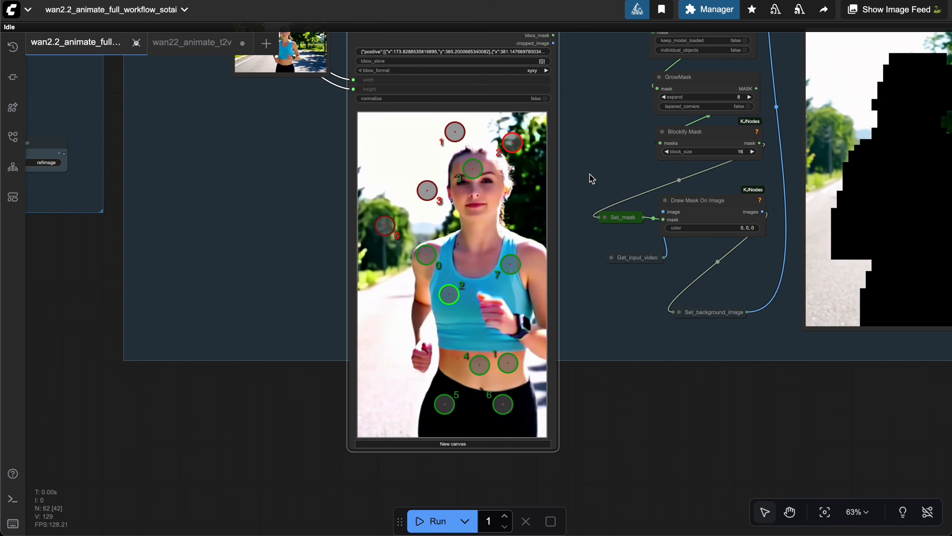
Step: Select the Sam2Segmentation, GrowMask and Blockify Mask nodes in turn to trace how the character mask is built
scroll(589, 174, down, 3)
drag(589, 174, 494, 324)
scroll(510, 272, up, 3)
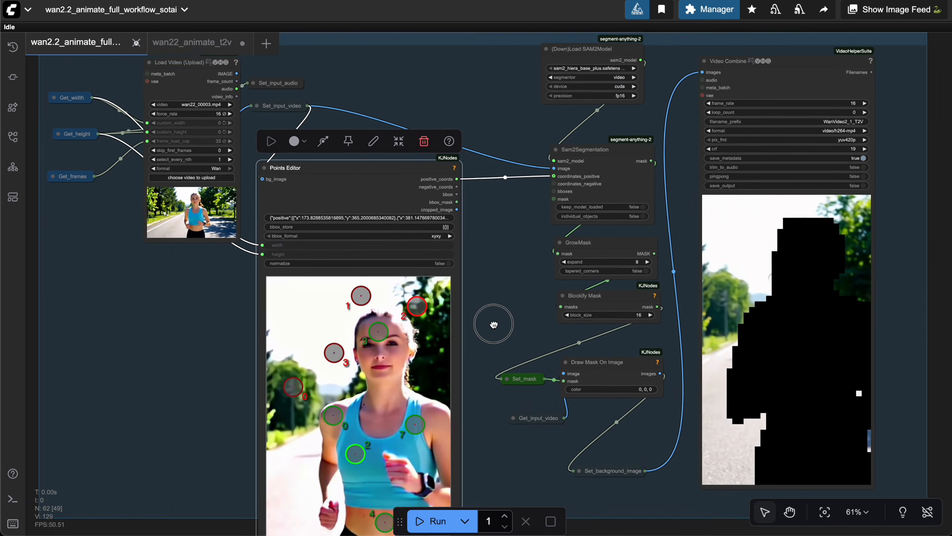
scroll(500, 315, up, 2)
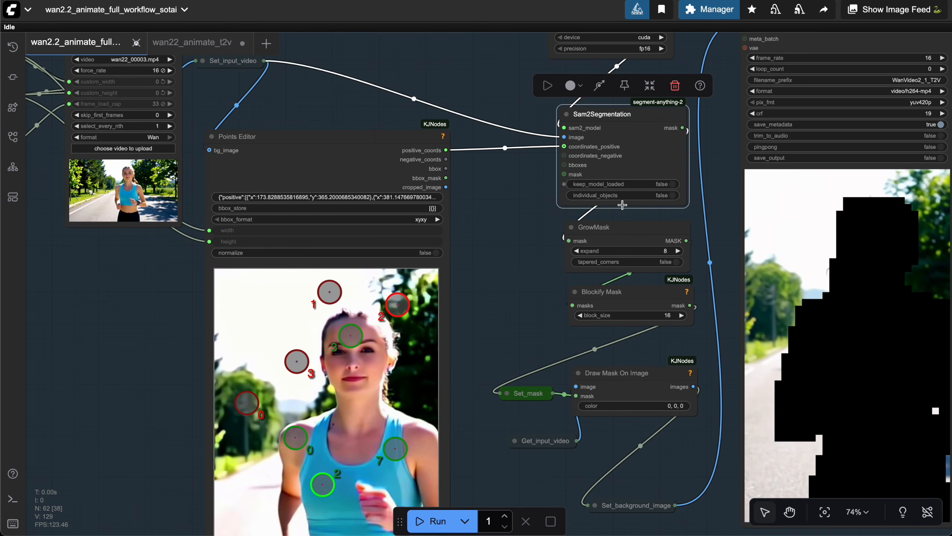
click(622, 231)
click(630, 297)
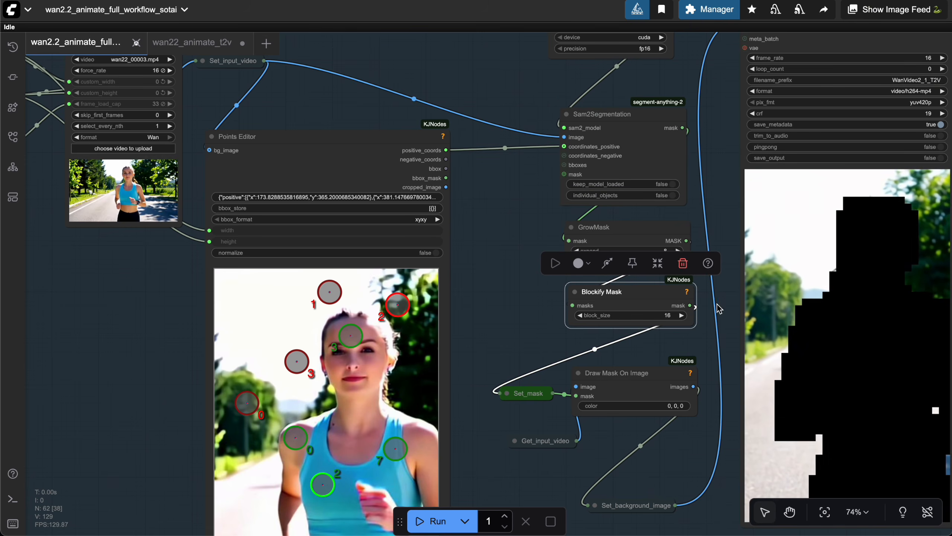
Step: Examine the blocky black character mask in the Video Combine preview together with the GrowMask and Blockify Mask settings
scroll(716, 310, up, 1)
drag(716, 311, 497, 257)
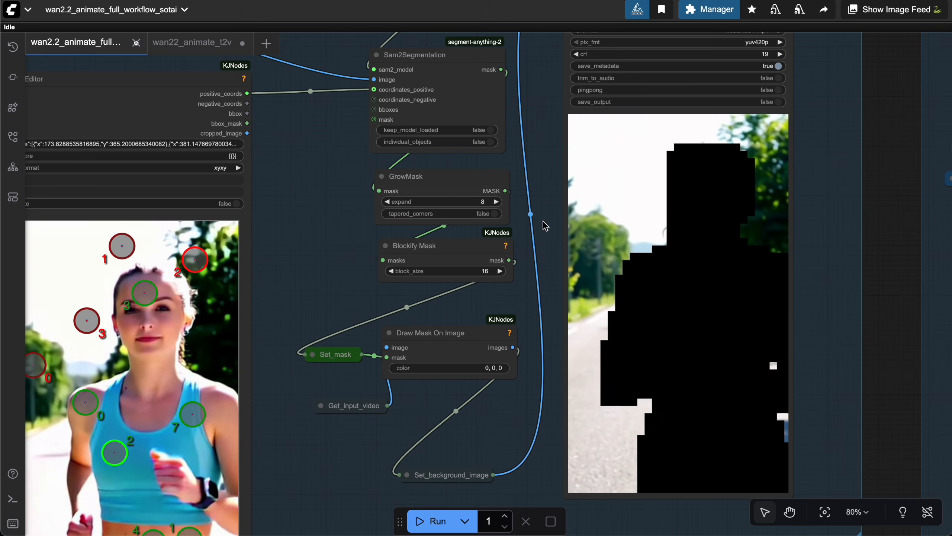
right_click(536, 189)
click(466, 202)
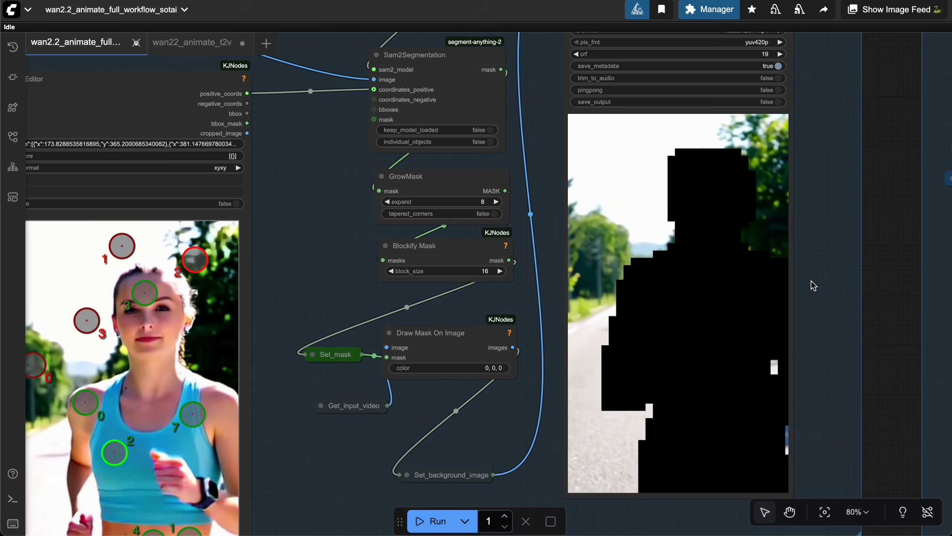
scroll(809, 280, down, 1)
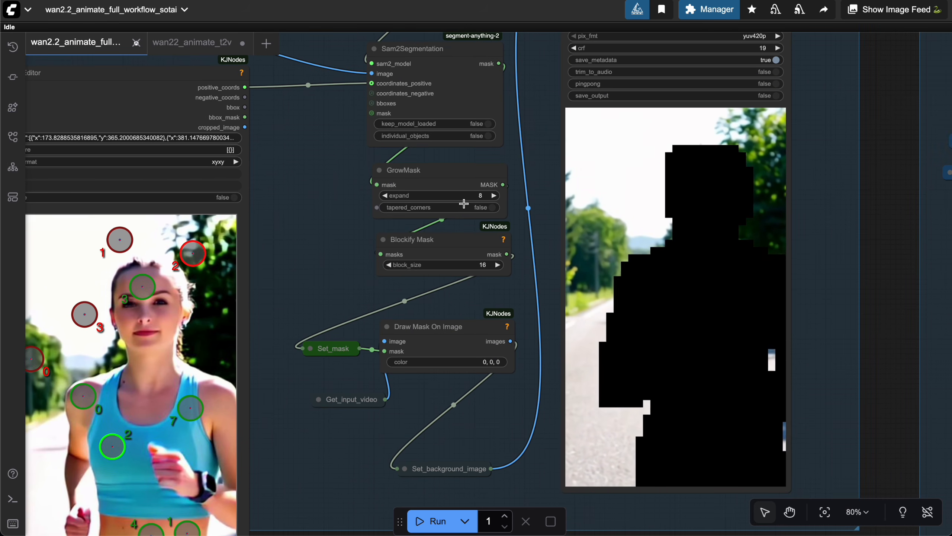
scroll(538, 227, up, 3)
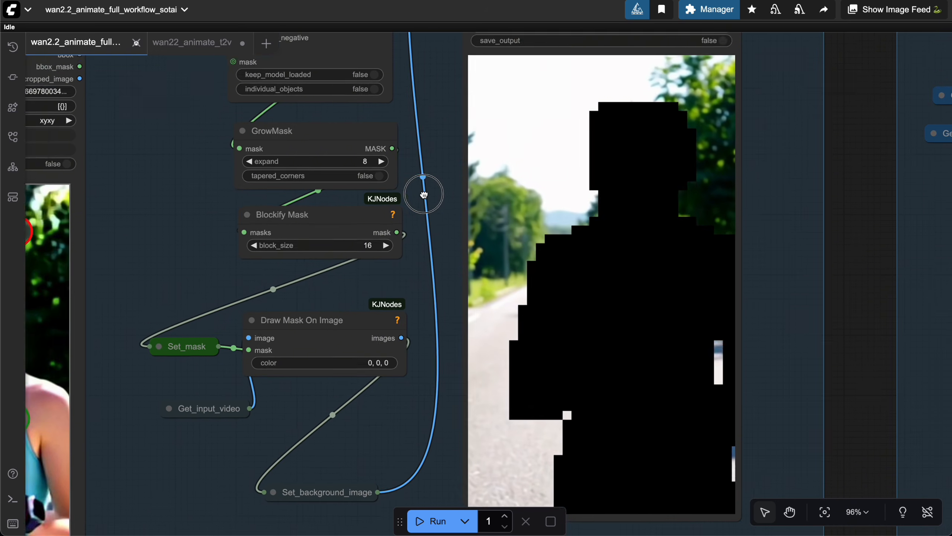
drag(425, 193, 405, 181)
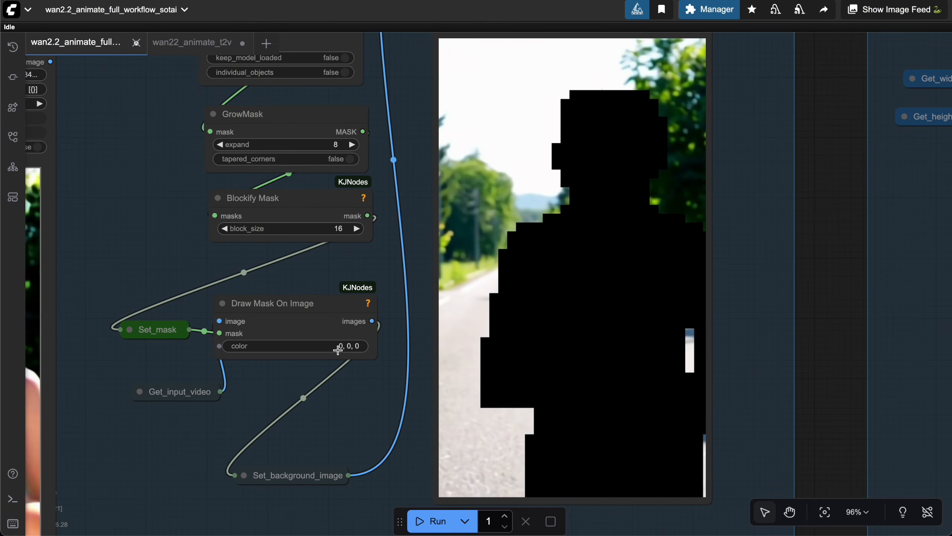
Step: Select the Set_background_image and Set_mask nodes and follow their stored outputs to the WanAnimateToVideo inputs
click(293, 472)
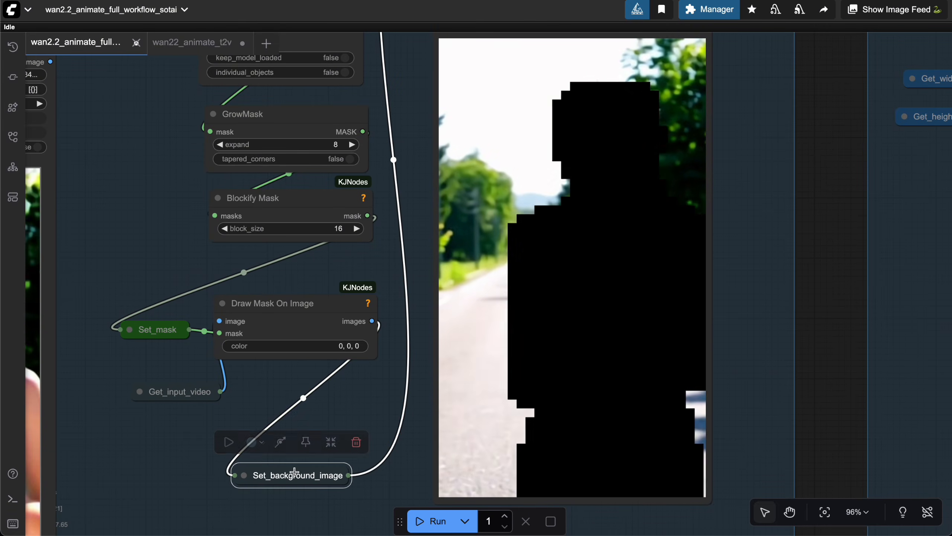
click(162, 331)
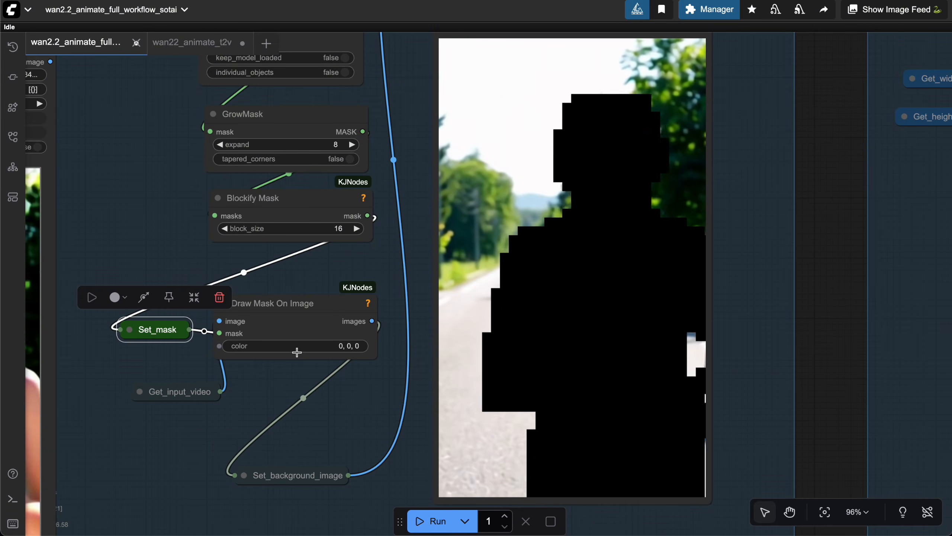
scroll(306, 392, down, 5)
drag(340, 399, 401, 409)
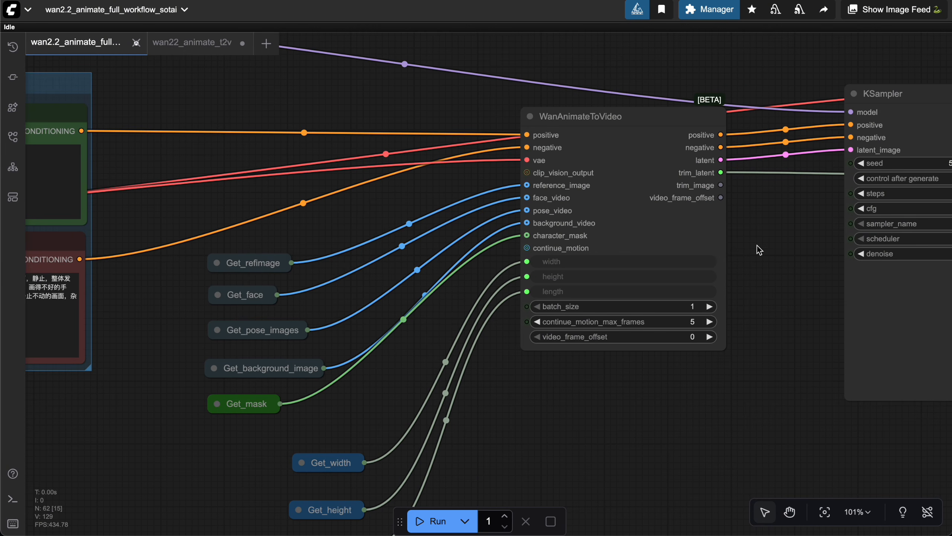
drag(767, 247, 715, 230)
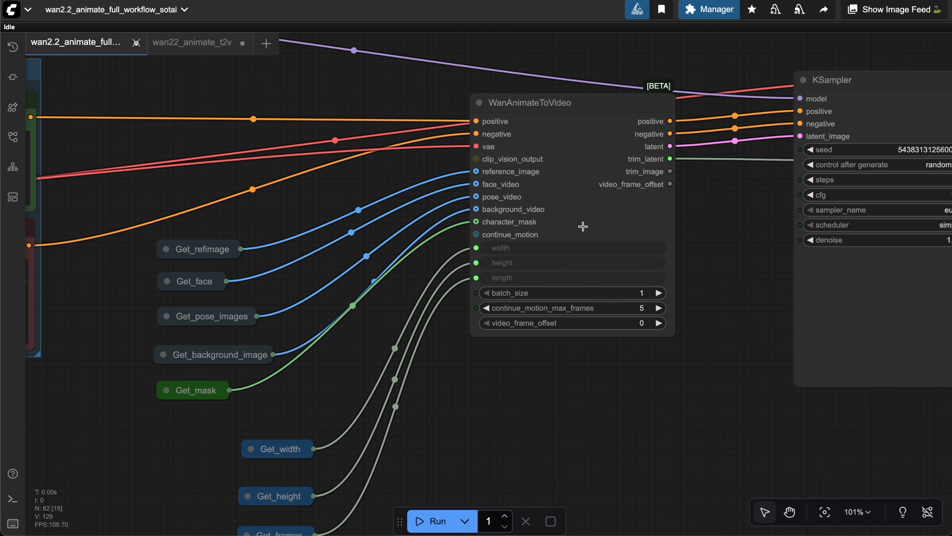
Step: Select the WanAnimateToVideo node and review its inputs and its continue_motion_max_frames setting
click(572, 106)
click(720, 220)
click(565, 309)
click(598, 355)
Step: Survey the complete workflow, from the model, prompt, masking and face groups through the KSampler to the final Video Combine node
scroll(638, 387, down, 7)
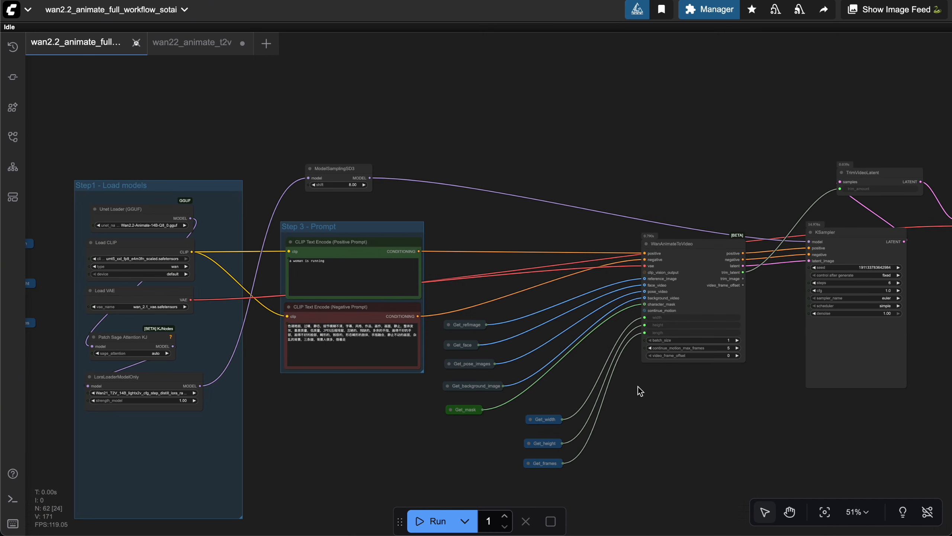
drag(724, 177, 537, 375)
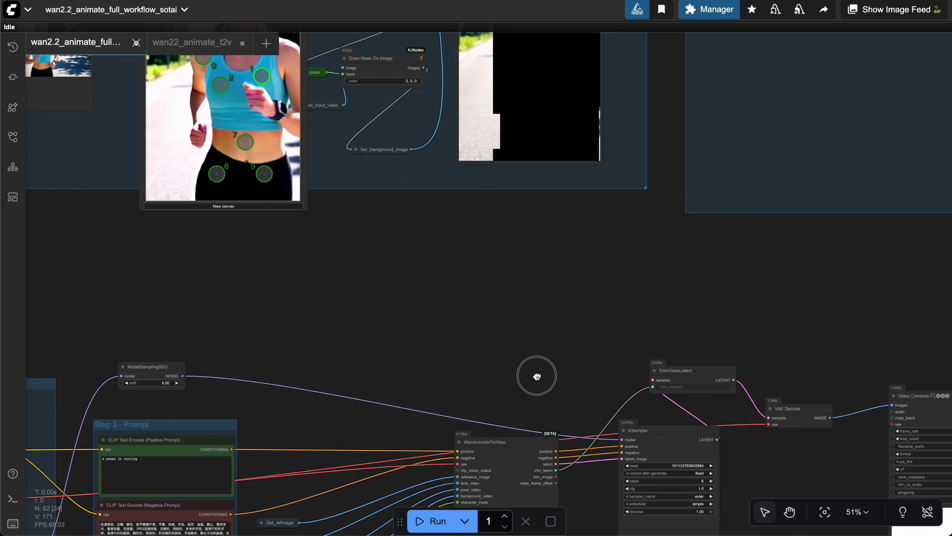
scroll(519, 335, down, 5)
drag(561, 325, 535, 271)
drag(450, 257, 399, 204)
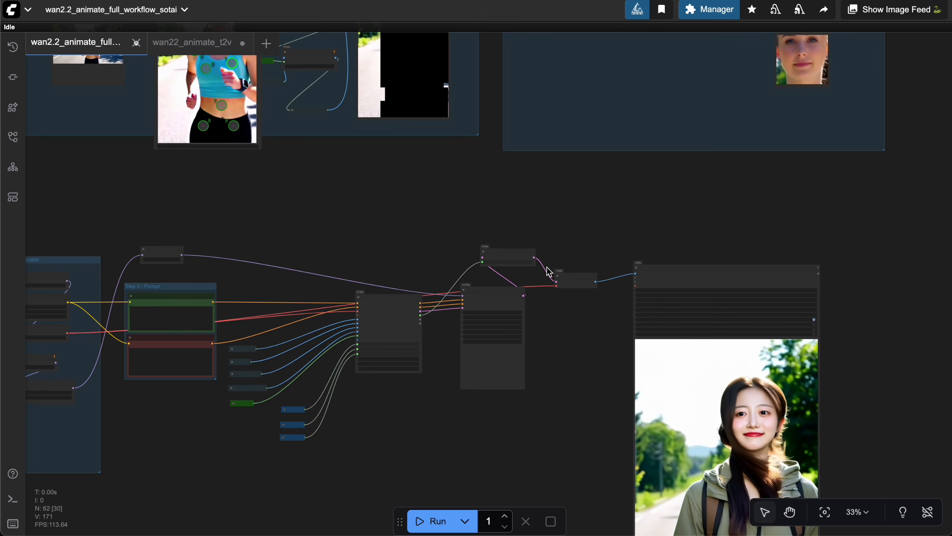
drag(582, 356, 478, 183)
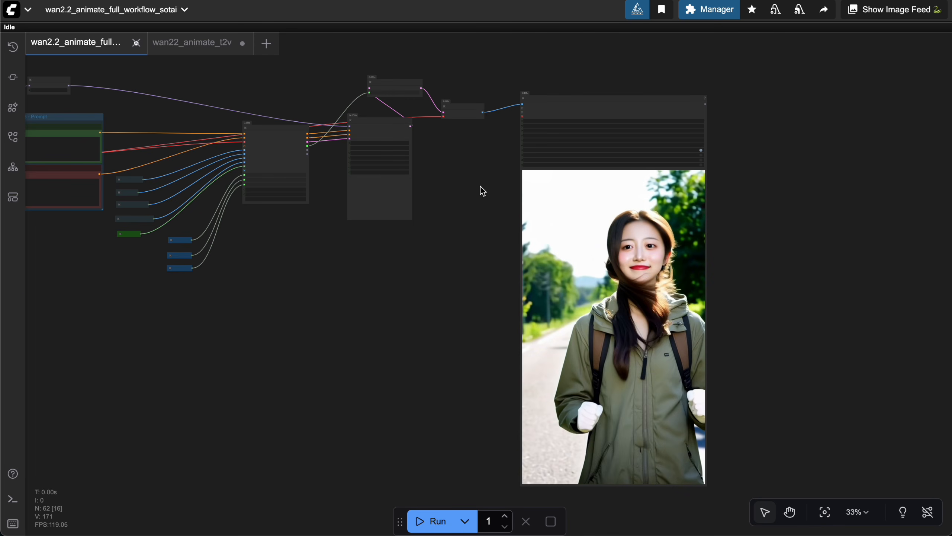
scroll(481, 186, down, 3)
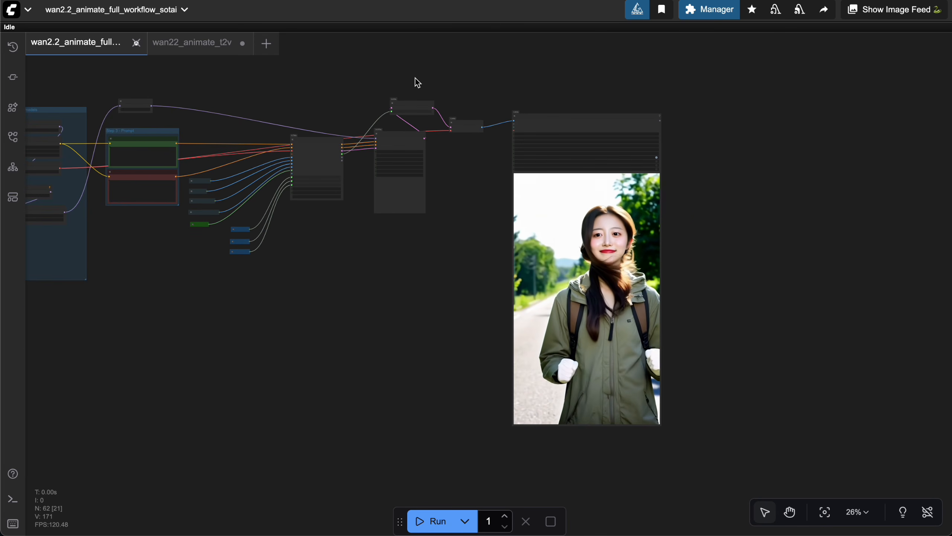
drag(417, 80, 568, 249)
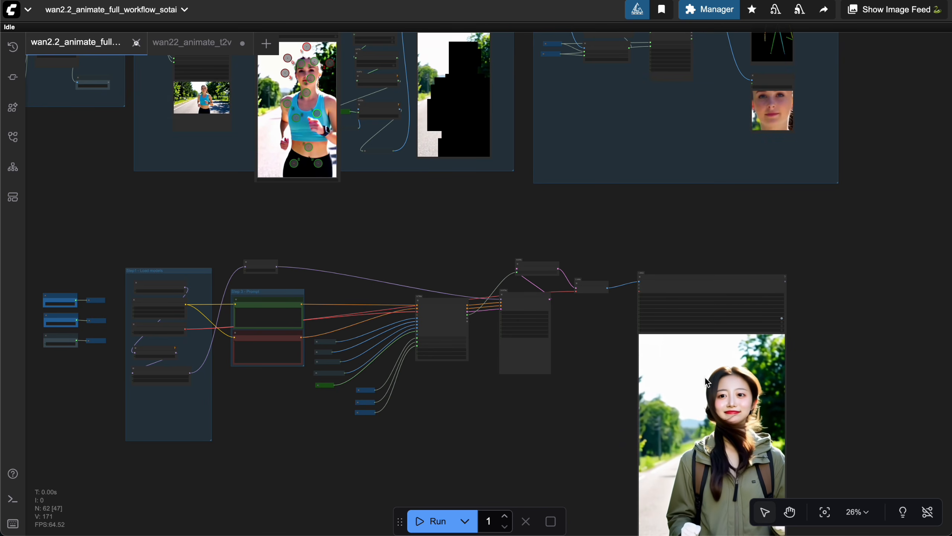
Step: Examine the generated character replacement video in the final Video Combine preview, checking the face, hair, hands and background
drag(588, 244, 453, 106)
scroll(694, 316, up, 7)
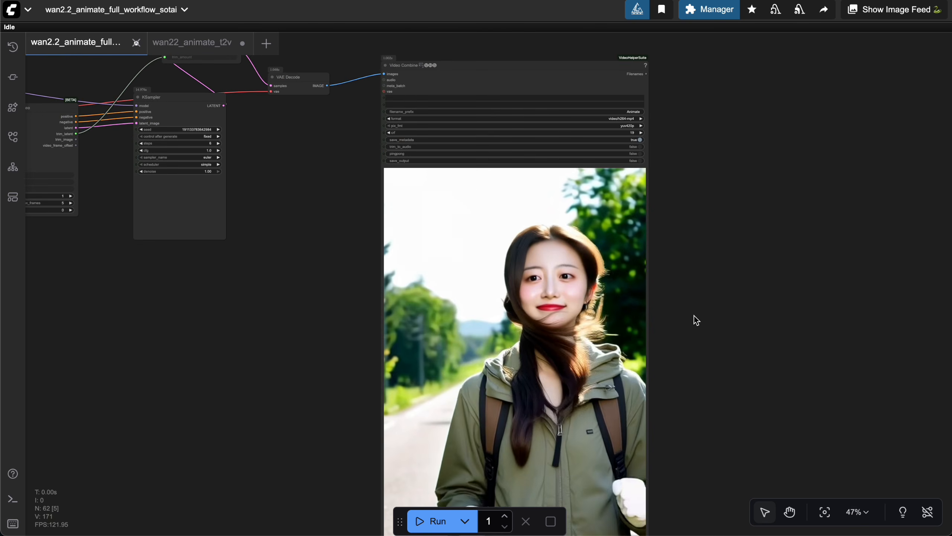
drag(703, 222, 753, 191)
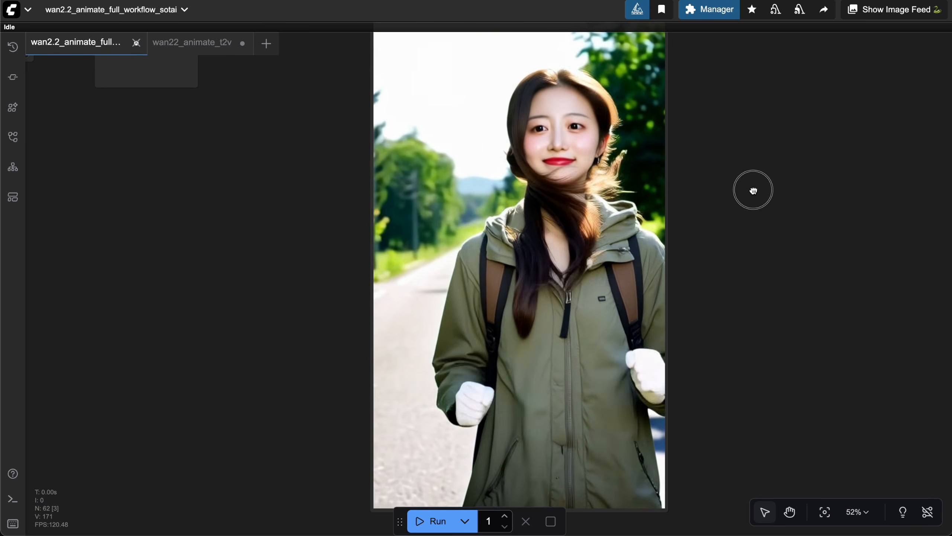
scroll(753, 189, down, 1)
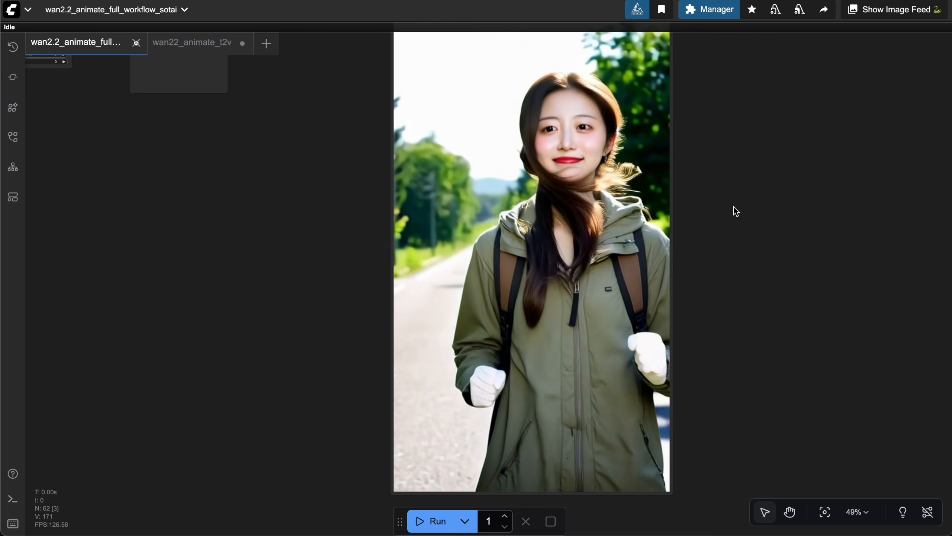
click(733, 208)
drag(737, 215, 733, 219)
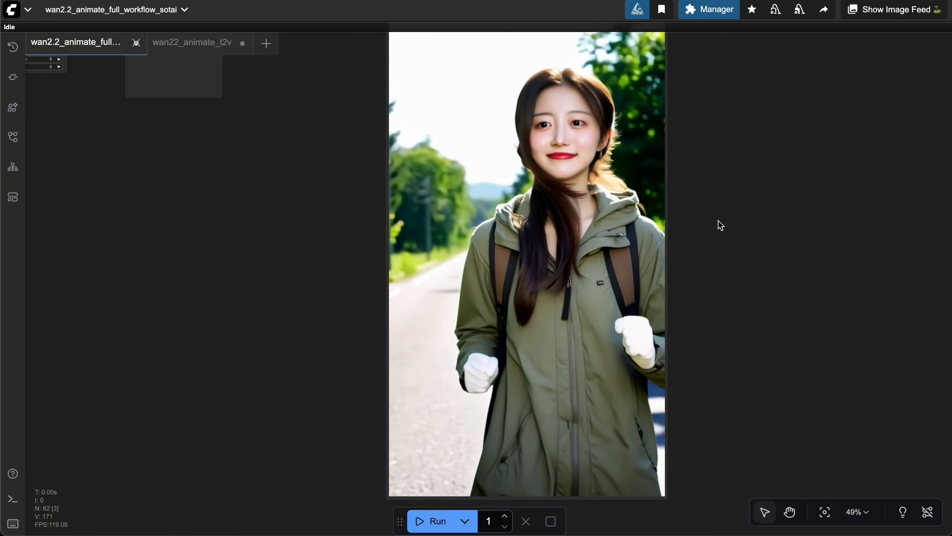
drag(719, 222, 683, 231)
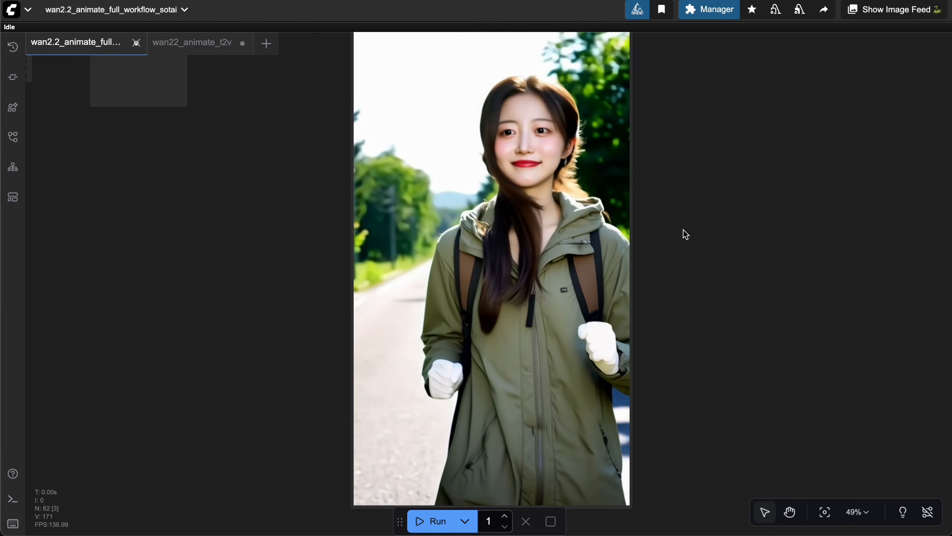
scroll(671, 163, down, 3)
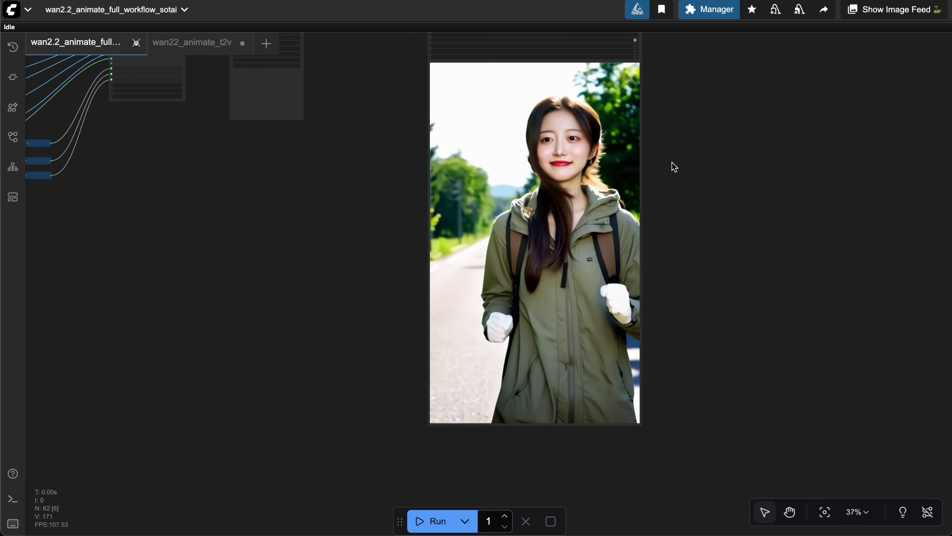
Step: Review the final video preview and the Reference Image group with its Load Image, Resize Image v2 and Set_refimage nodes
drag(672, 163, 780, 319)
scroll(661, 194, up, 3)
scroll(695, 198, down, 5)
scroll(507, 277, down, 5)
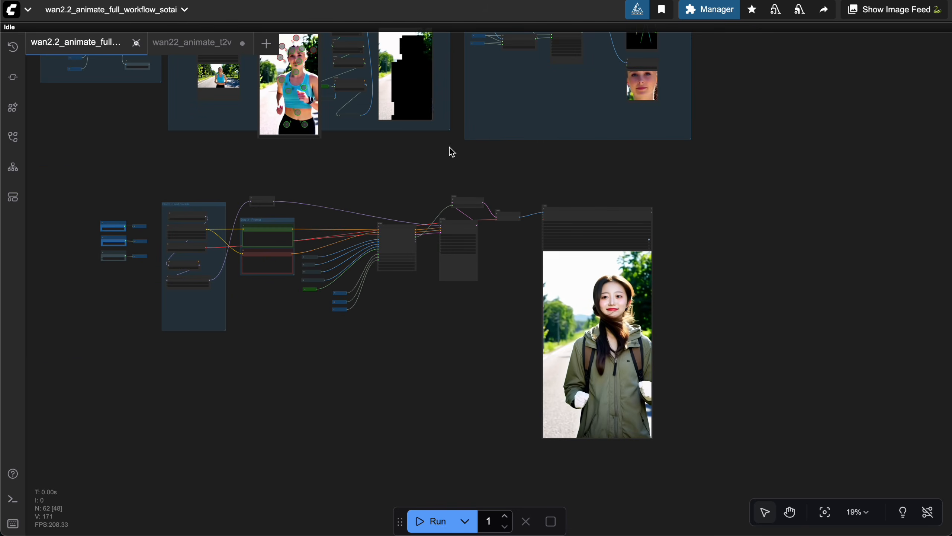
drag(449, 147, 587, 191)
scroll(250, 173, up, 5)
drag(36, 113, 391, 387)
scroll(282, 238, up, 6)
scroll(391, 387, up, 6)
drag(526, 207, 535, 392)
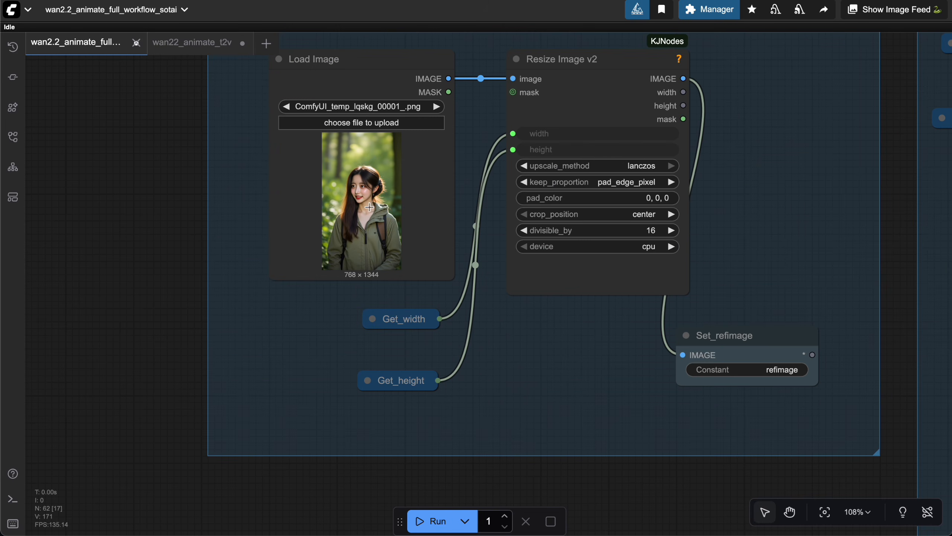
scroll(538, 393, down, 5)
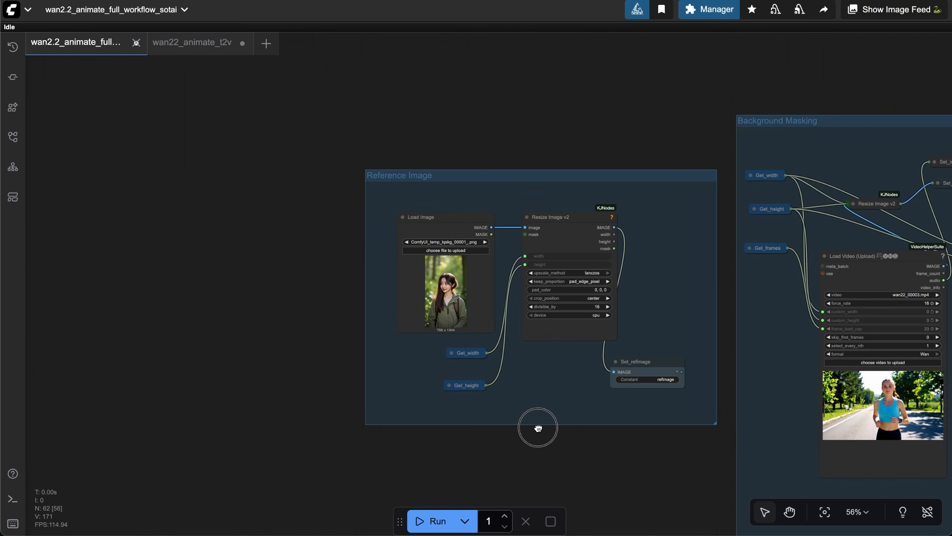
Step: Review the WanAnimateToVideo inputs, the prompts, the Load models group and the Width, Height and frames nodes
scroll(537, 425, down, 5)
scroll(537, 425, right, 5)
drag(484, 420, 389, 213)
scroll(442, 249, down, 8)
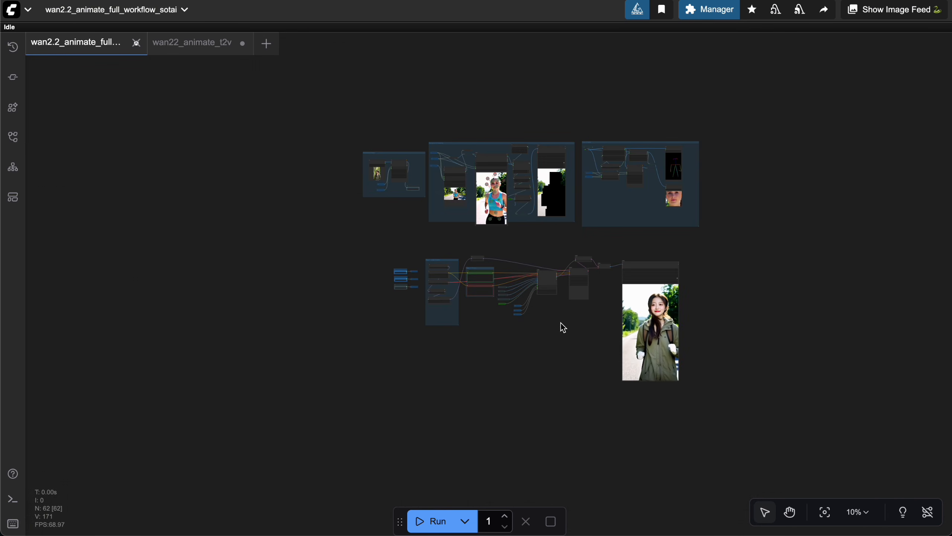
scroll(561, 325, up, 3)
scroll(561, 323, up, 10)
scroll(637, 358, left, 4)
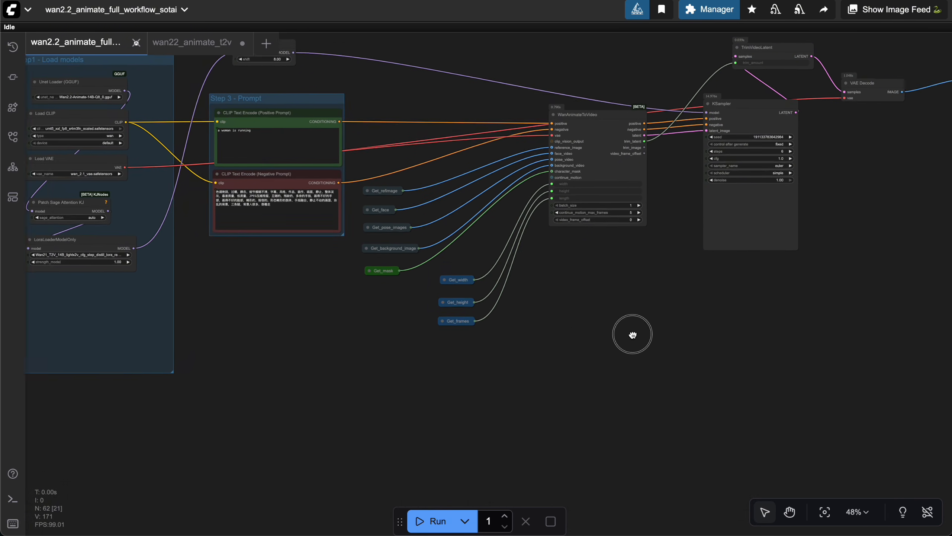
scroll(386, 332, left, 3)
scroll(414, 344, up, 3)
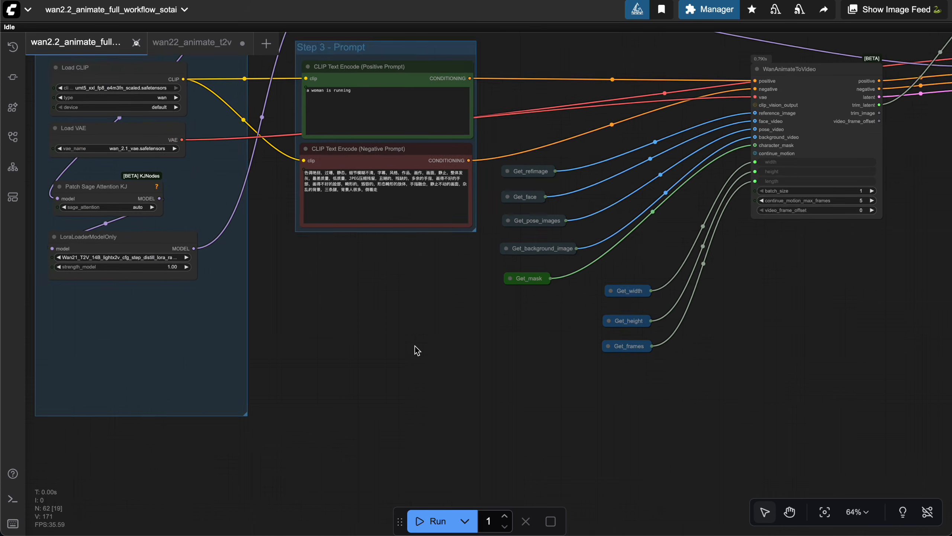
scroll(487, 352, left, 5)
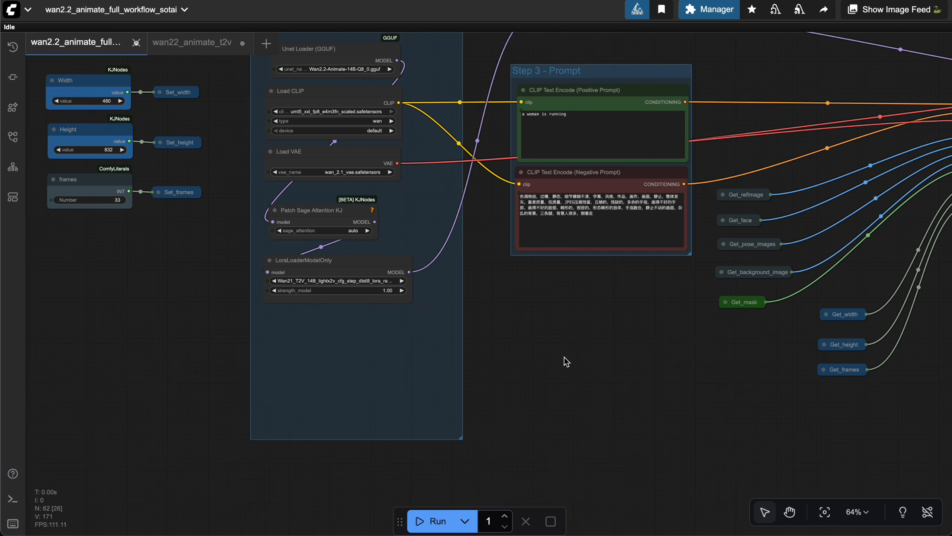
click(338, 155)
click(343, 260)
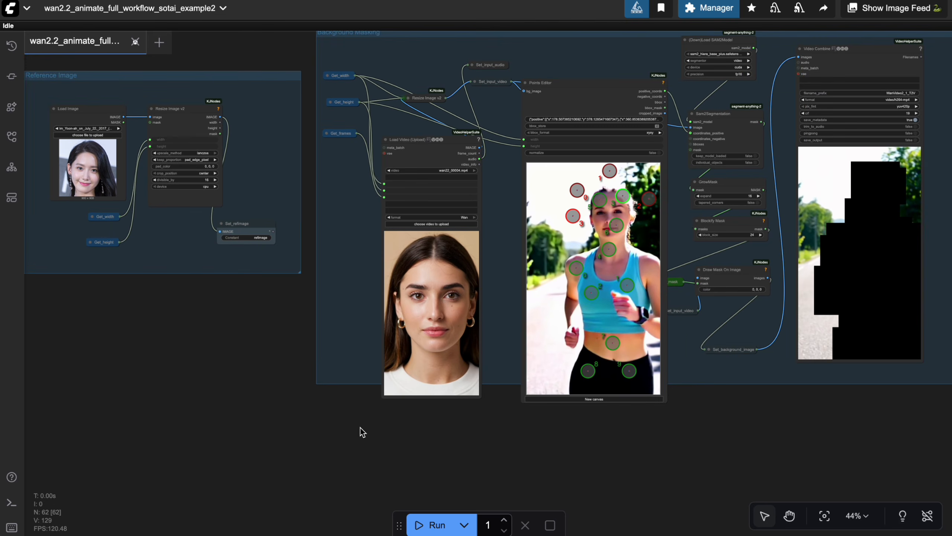
Step: Examine the source face video wan22_00004.mp4 in Load Video and the portrait in the Reference Image group of the example2 workflow
drag(361, 431, 347, 438)
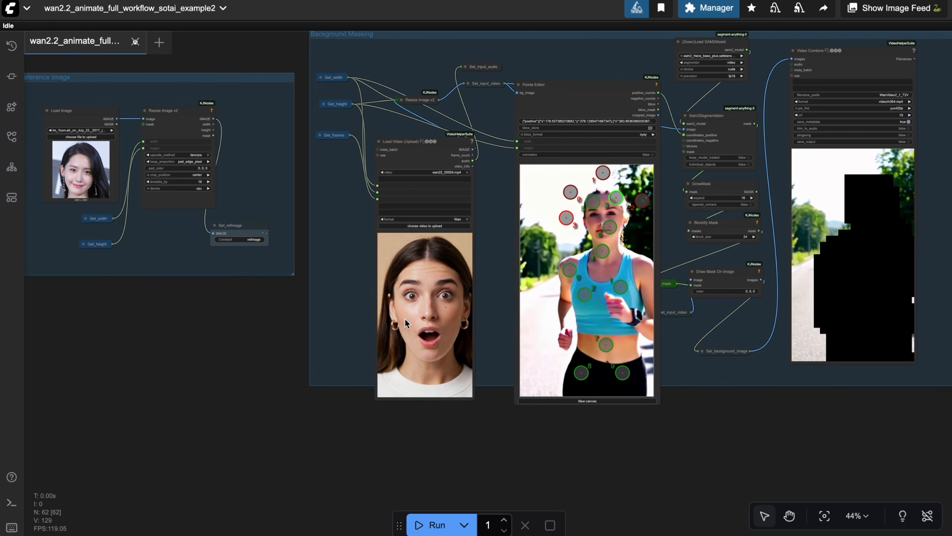
scroll(408, 430, up, 3)
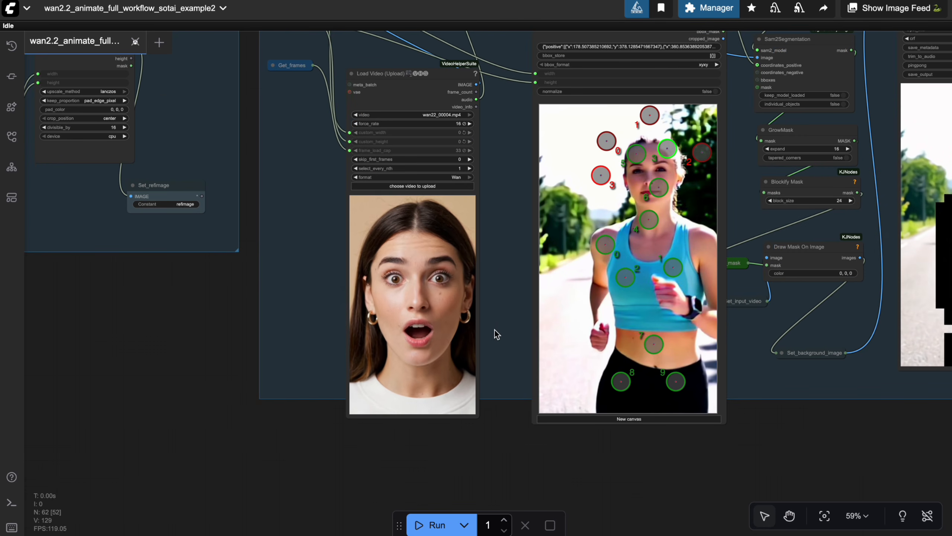
scroll(441, 304, down, 2)
drag(290, 317, 387, 357)
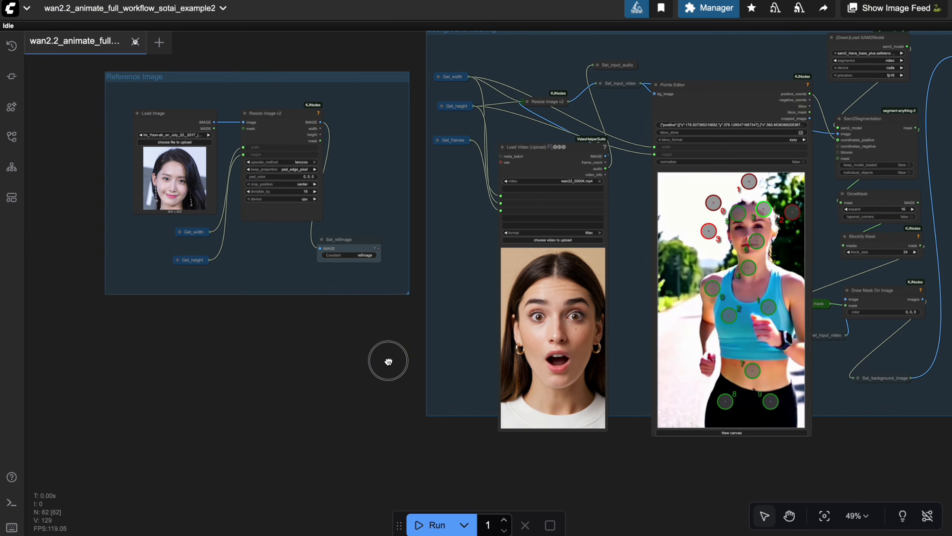
scroll(318, 333, up, 2)
drag(318, 332, 419, 447)
scroll(392, 388, up, 4)
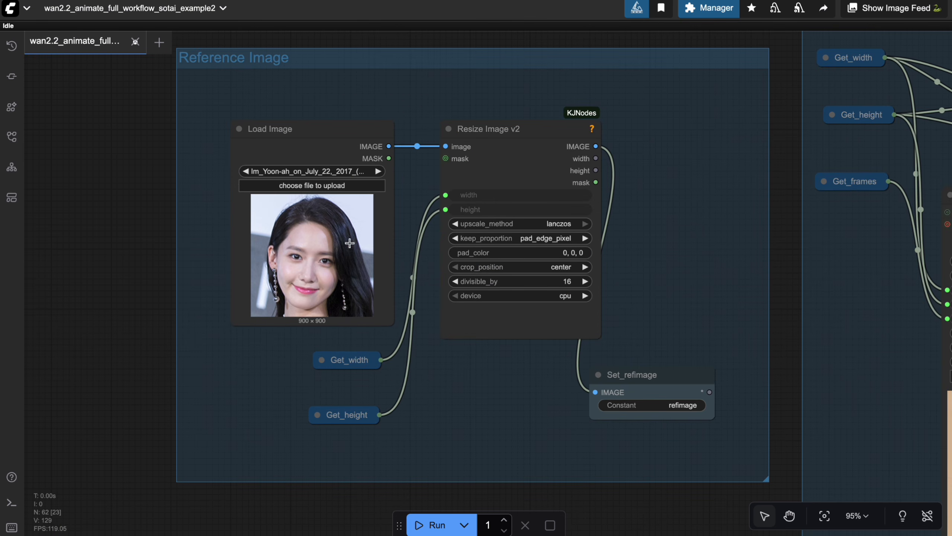
scroll(377, 290, down, 3)
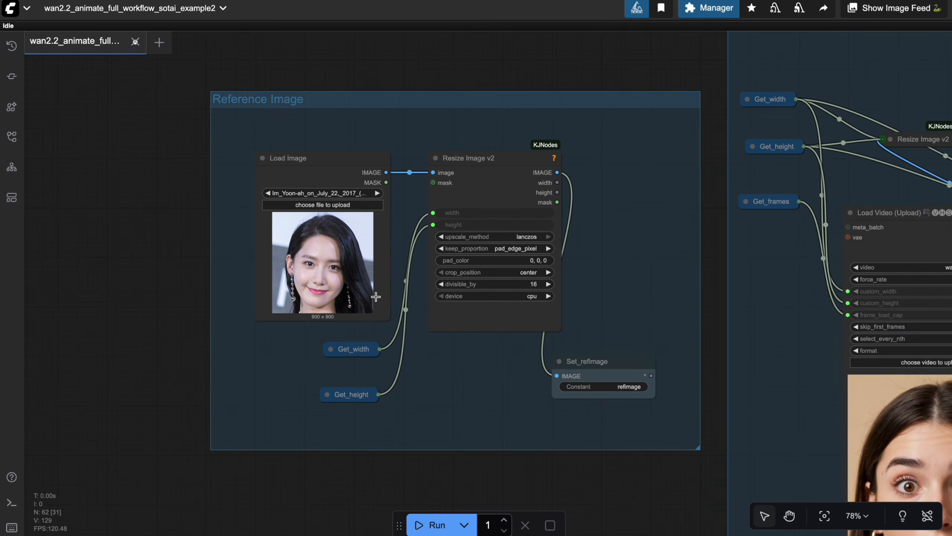
Step: Check the positive prompt text in the Step 3 - Prompt group and its links to the neighbouring nodes
drag(459, 436, 375, 275)
scroll(393, 307, down, 3)
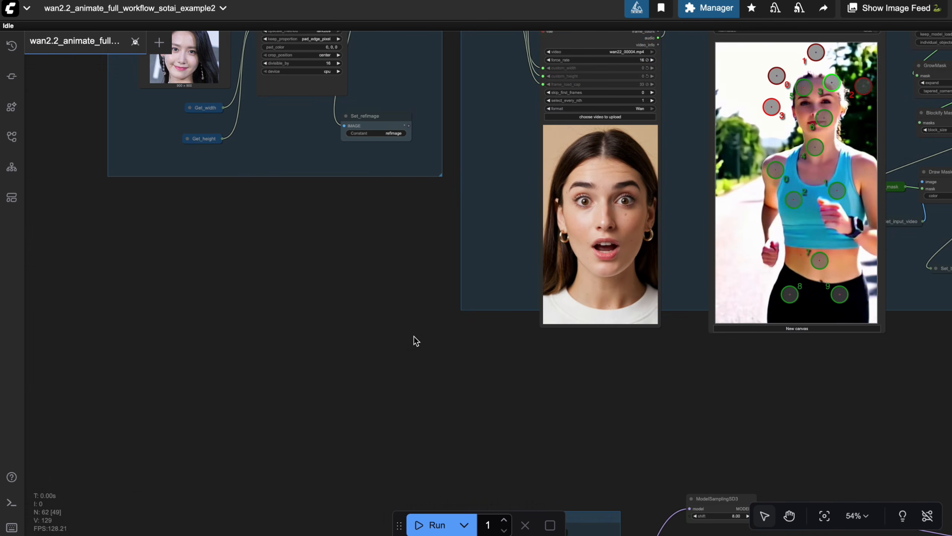
drag(412, 341, 376, 133)
scroll(701, 255, up, 13)
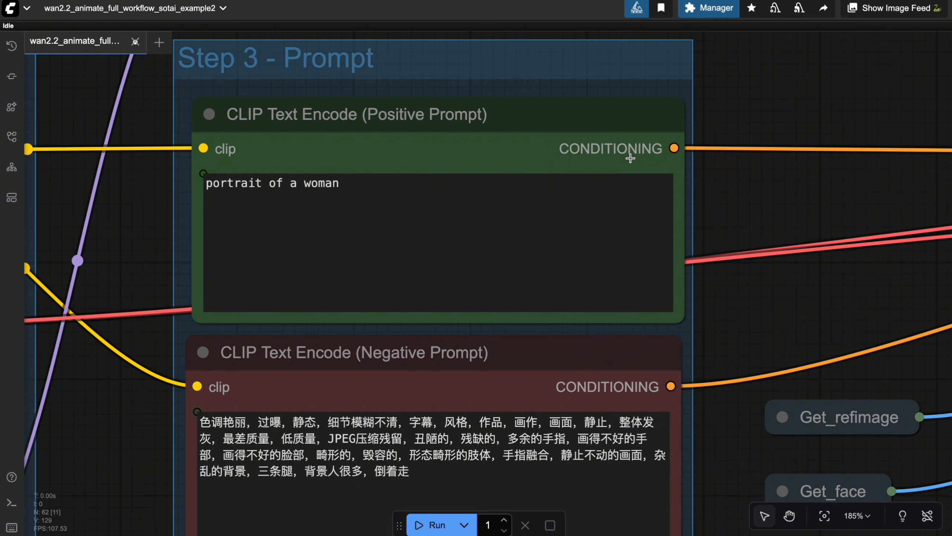
drag(716, 103, 800, 97)
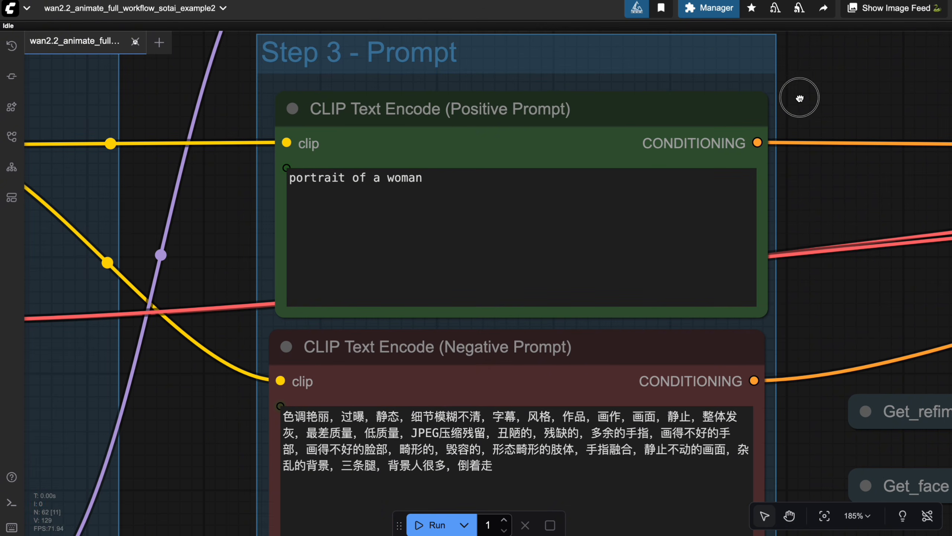
click(479, 184)
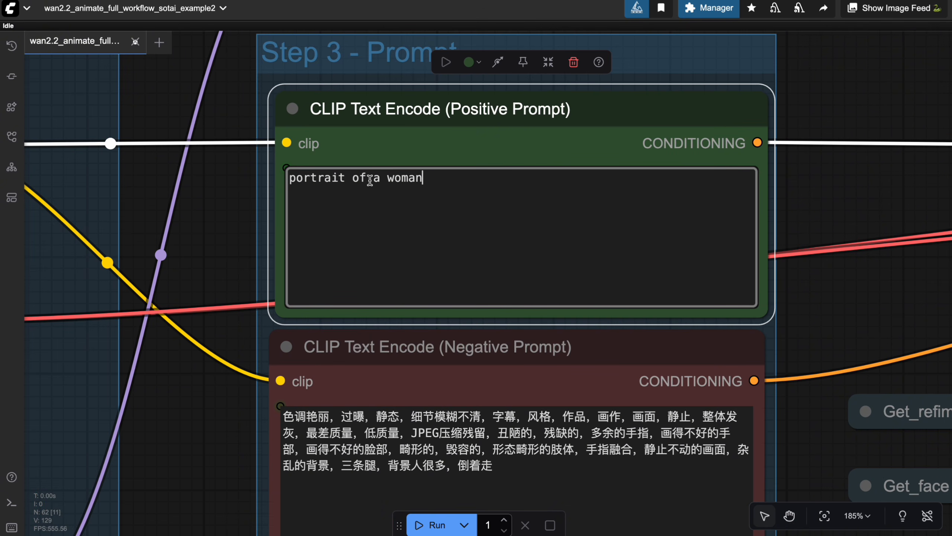
click(849, 146)
scroll(821, 191, down, 5)
drag(825, 188, 597, 272)
scroll(664, 192, down, 2)
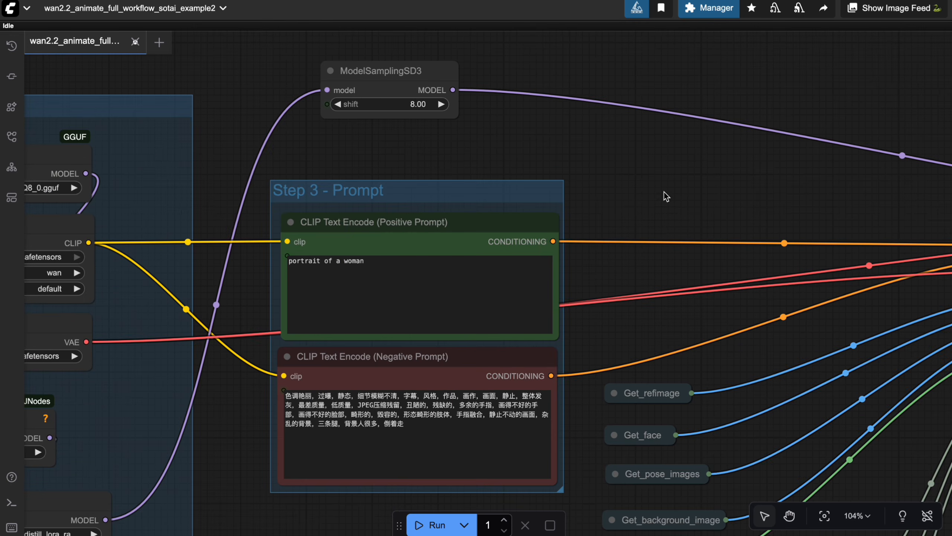
Step: Bypass all the model, prompt, sampling and final video nodes and run only the preprocessing part of the workflow
drag(664, 192, 471, 118)
scroll(669, 223, down, 5)
scroll(680, 213, up, 5)
scroll(590, 323, down, 2)
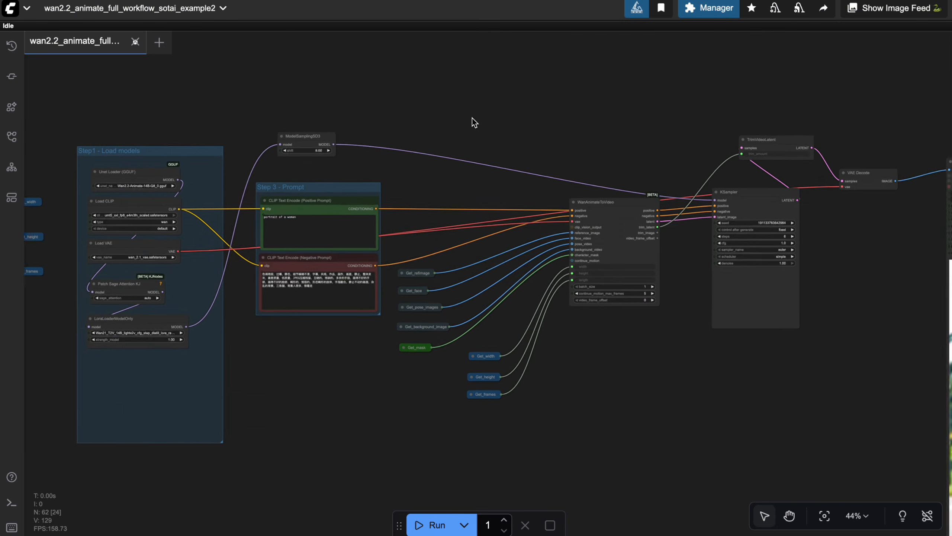
scroll(472, 118, down, 2)
drag(136, 111, 848, 408)
drag(944, 459, 945, 456)
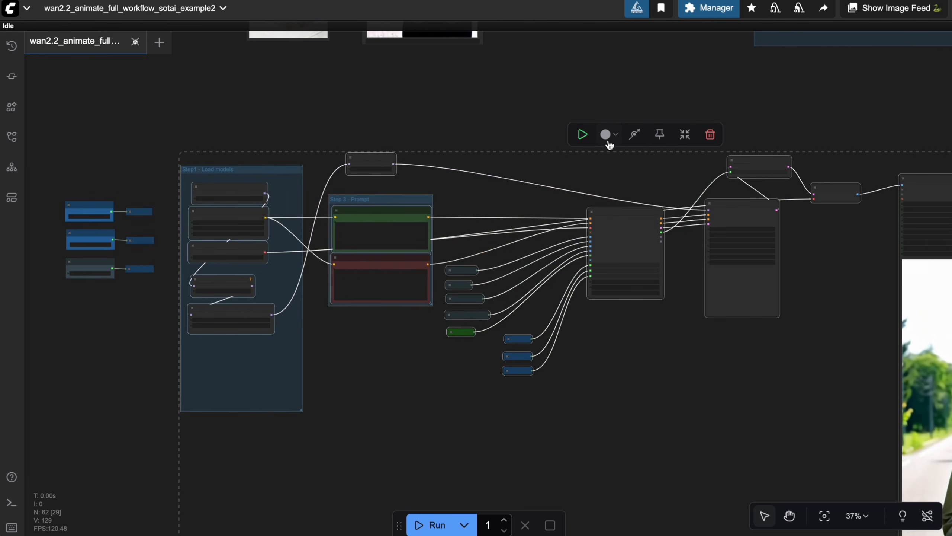
click(634, 133)
click(360, 87)
drag(360, 87, 388, 469)
scroll(436, 402, up, 2)
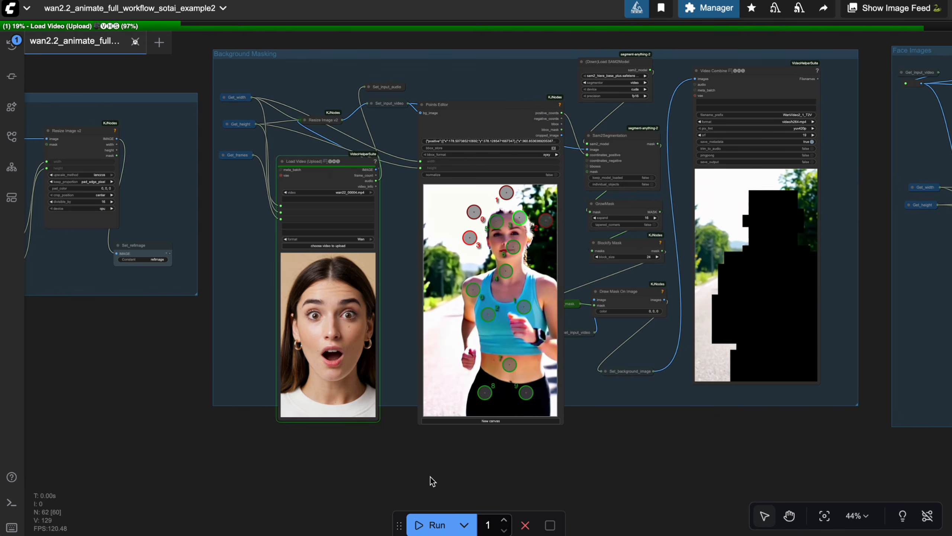
Step: Follow the preprocessing run through the masking and Face Images groups and refresh the Points Editor with the new face video's frame
drag(635, 461, 570, 458)
scroll(569, 458, right, 3)
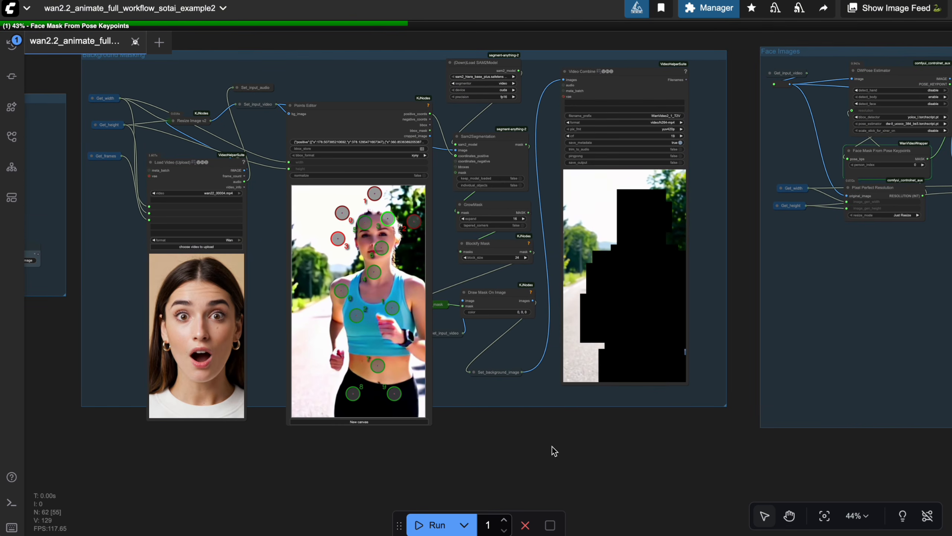
scroll(504, 429, right, 6)
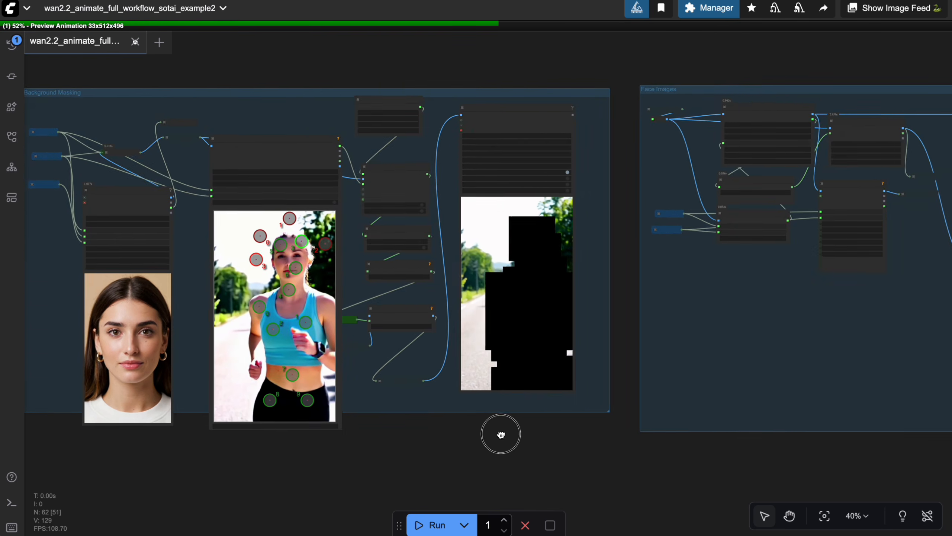
scroll(487, 433, up, 1)
mouse_move(536, 413)
mouse_down()
mouse_move(372, 434)
mouse_move(494, 433)
mouse_up()
scroll(375, 442, down, 1)
scroll(373, 442, down, 1)
scroll(431, 432, up, 1)
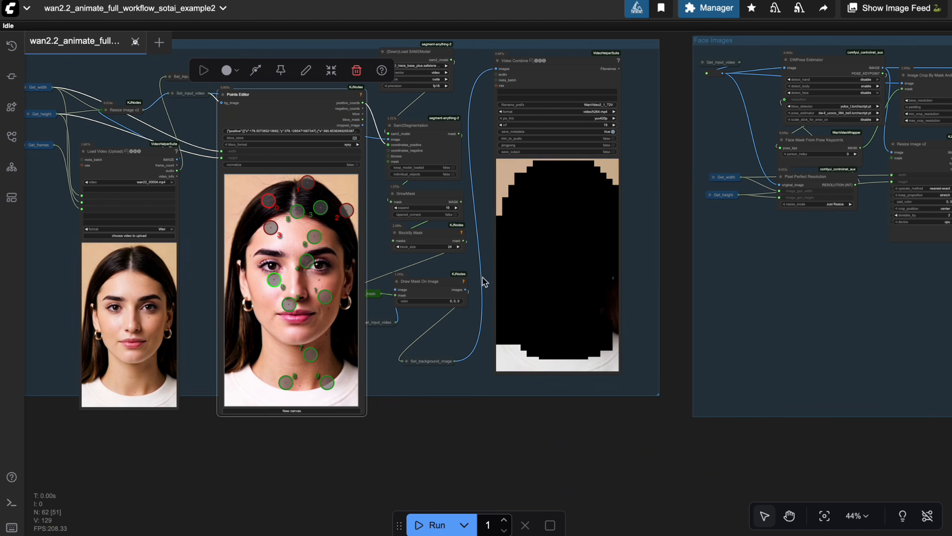
Step: Reposition the green points over the hair, face, neck and shirt and the red points on the background, and rerun the masking
drag(537, 426, 623, 442)
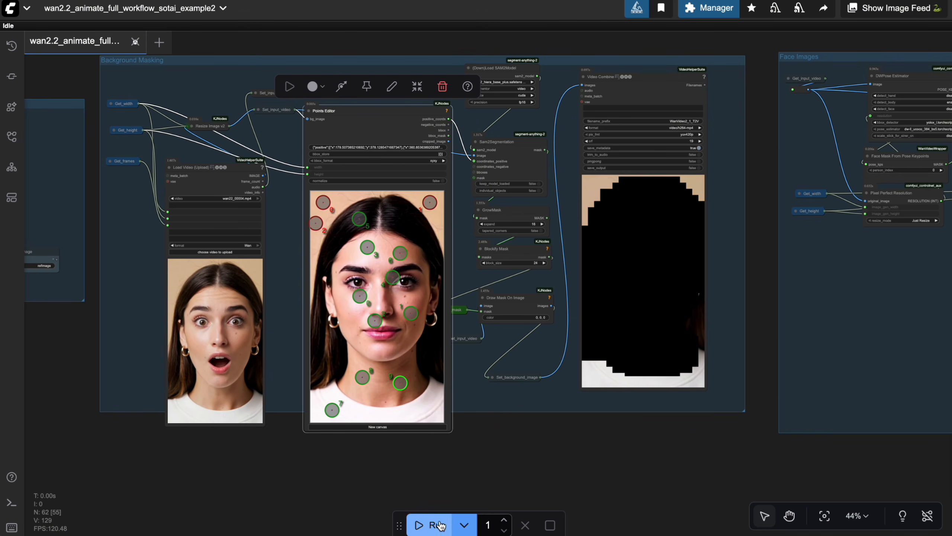
click(565, 470)
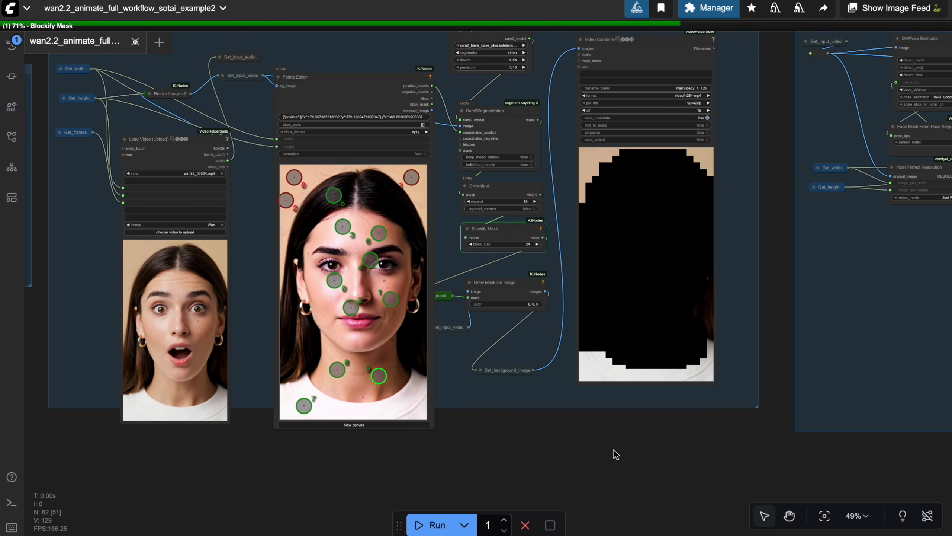
mouse_move(614, 453)
mouse_down()
mouse_move(485, 459)
mouse_move(434, 444)
mouse_move(497, 466)
mouse_up()
Step: Examine the regenerated background mask video and the pose and cropped-face preview animations in the Face Images group
scroll(434, 443, up, 1)
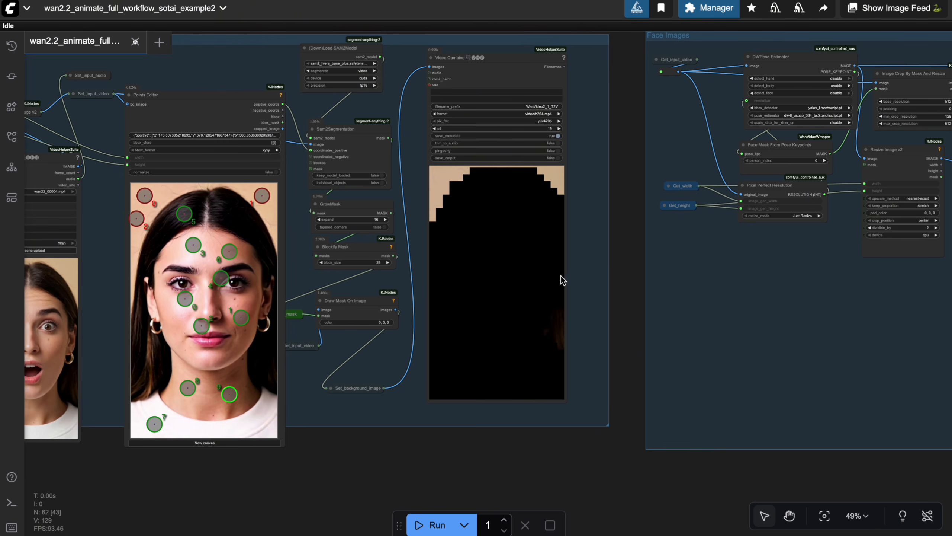
drag(622, 308, 245, 286)
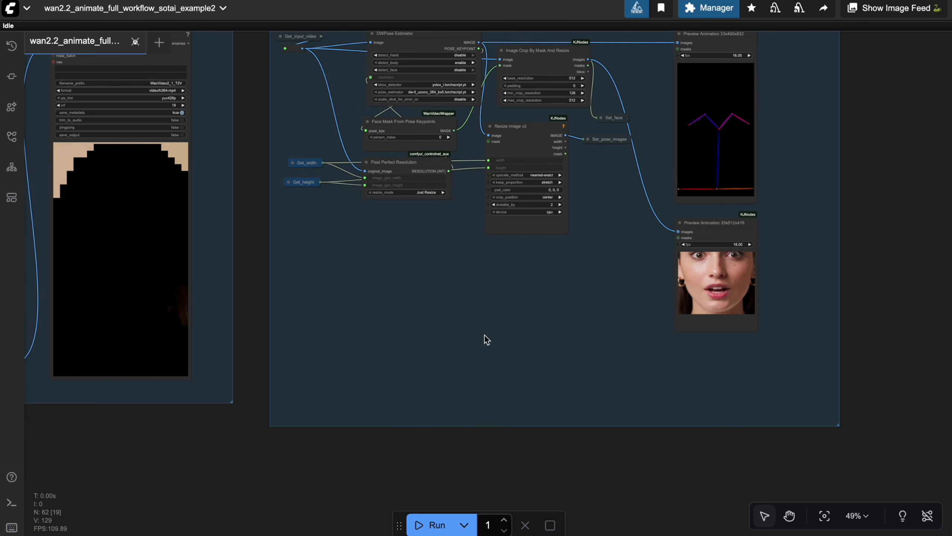
scroll(744, 275, up, 3)
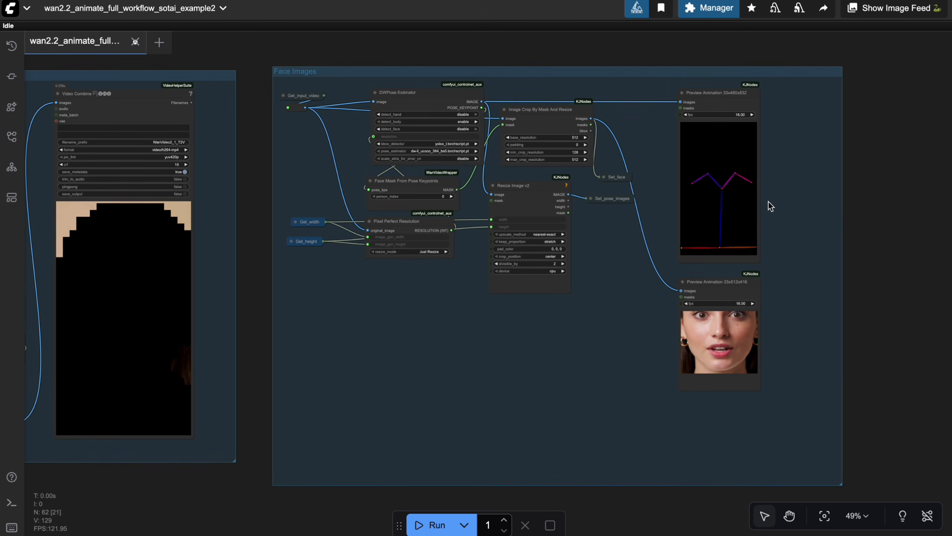
scroll(768, 202, up, 1)
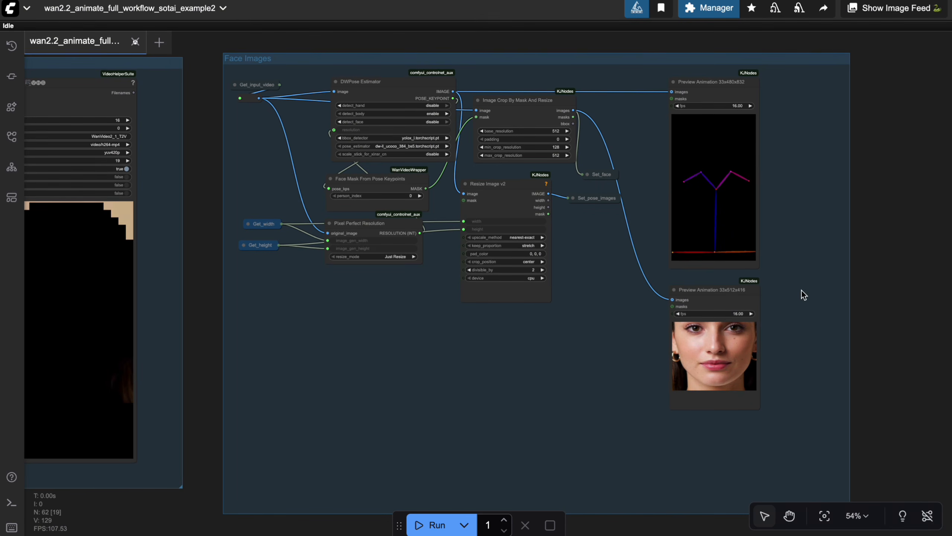
scroll(810, 281, down, 2)
drag(821, 273, 901, 212)
drag(388, 324, 412, 344)
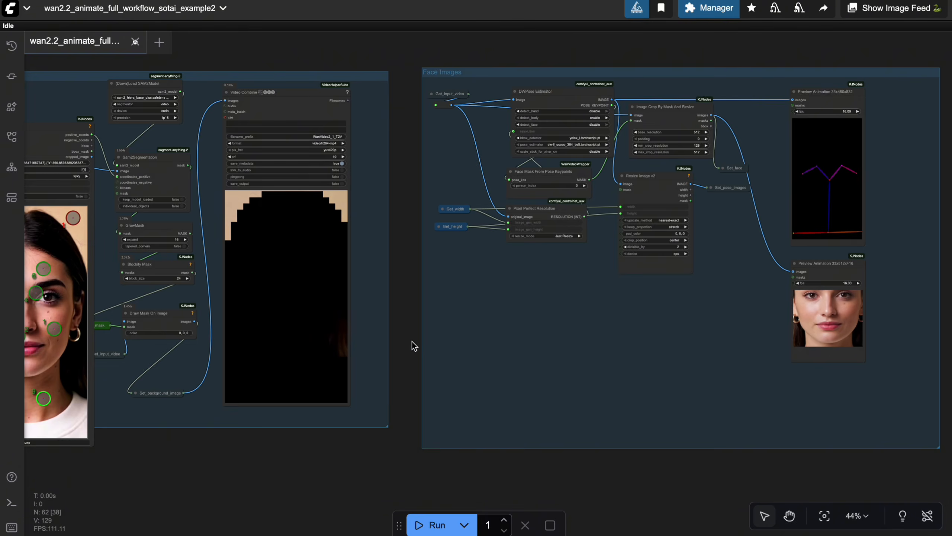
Step: Select all the bypassed model, prompt, sampling and final video nodes, re-enable them and run the complete workflow
scroll(393, 423, down, 3)
drag(393, 423, 396, 164)
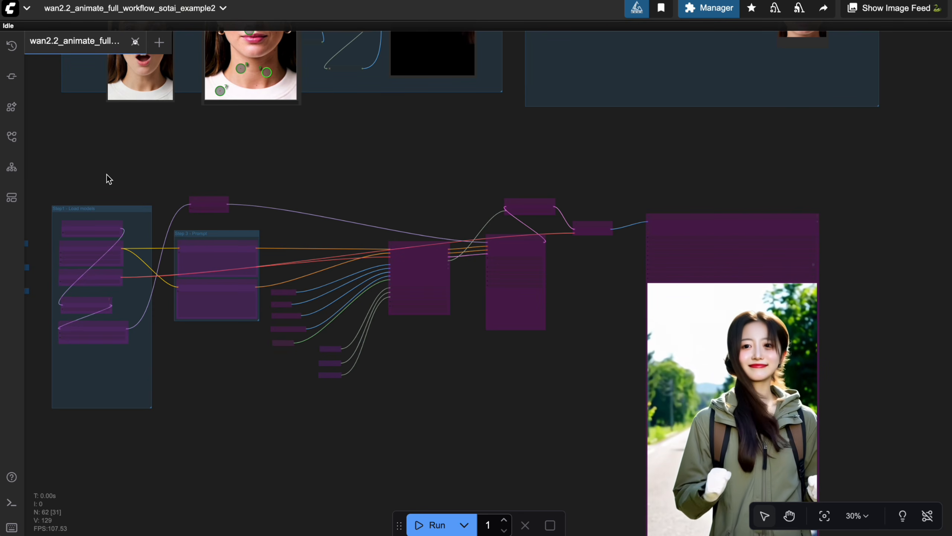
drag(44, 165, 786, 472)
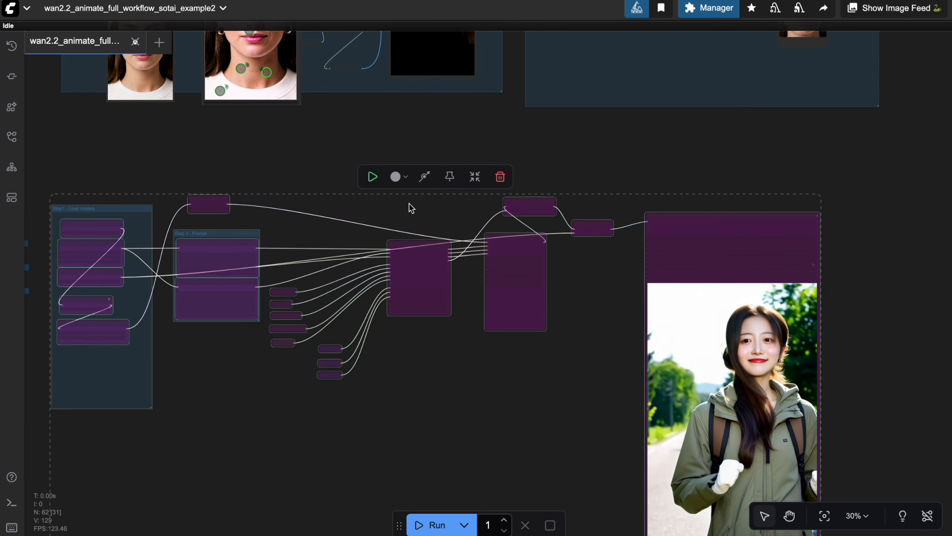
click(383, 403)
click(431, 524)
scroll(492, 427, left, 5)
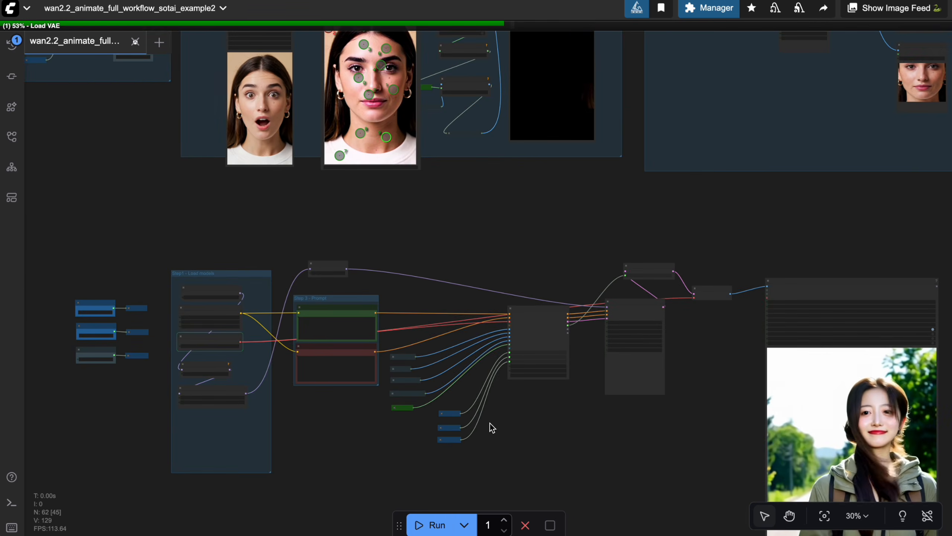
scroll(493, 427, down, 2)
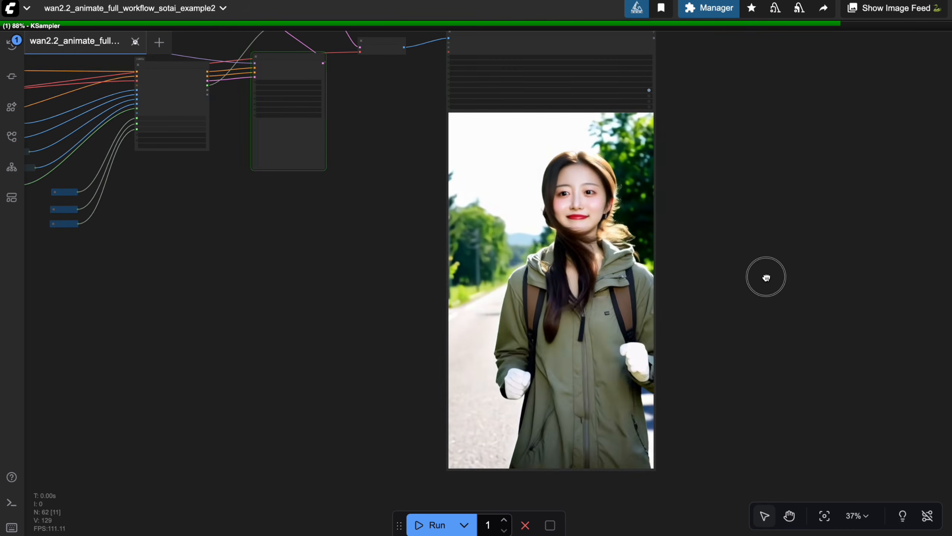
Step: Follow the KSampler progress of the full workflow run and check the face replacement video in the Video Combine node
drag(767, 276, 766, 280)
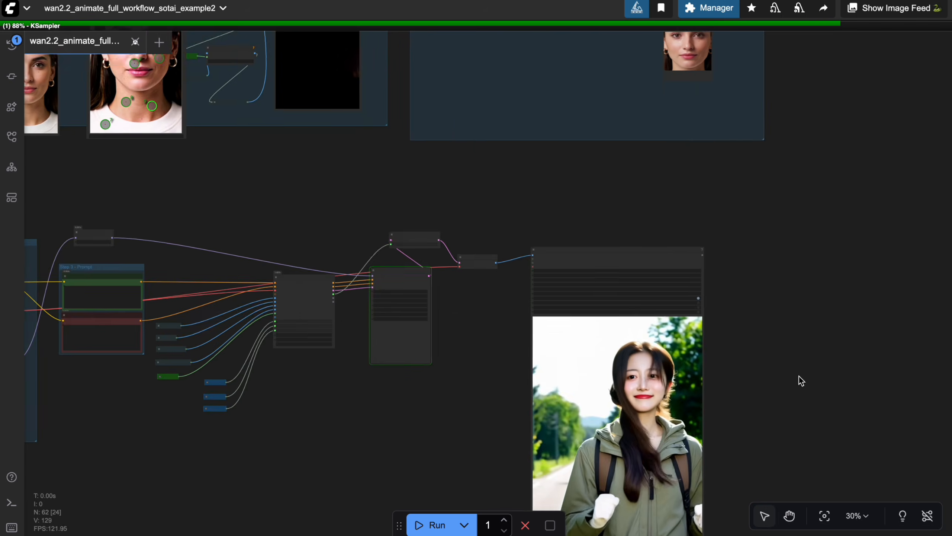
scroll(866, 258, down, 2)
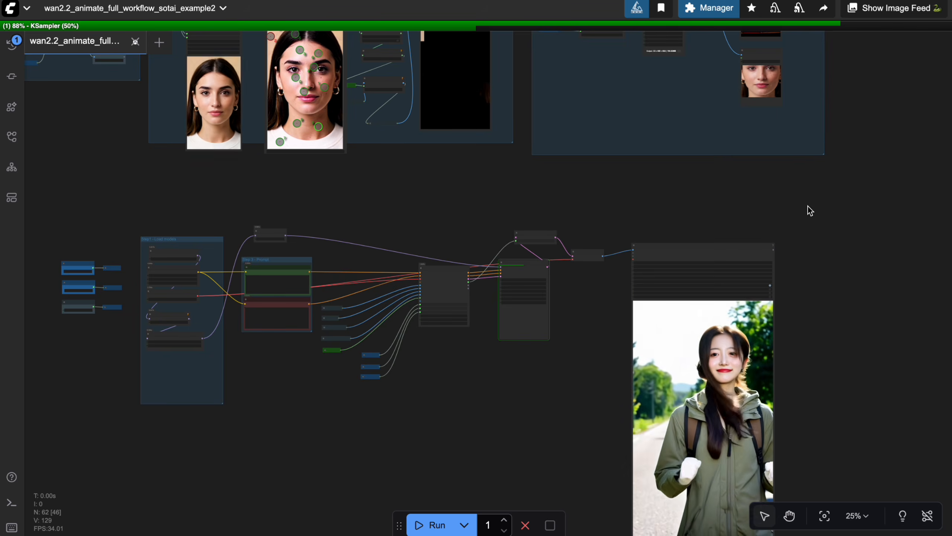
drag(844, 239, 811, 214)
scroll(825, 338, up, 4)
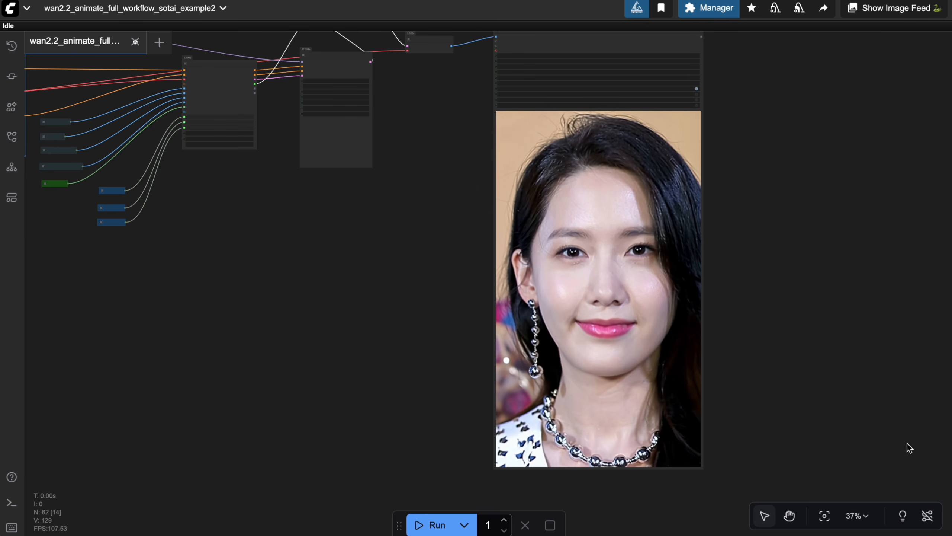
Step: Compare the generated face video with the source face video and the portrait in the Reference Image group
scroll(521, 330, down, 3)
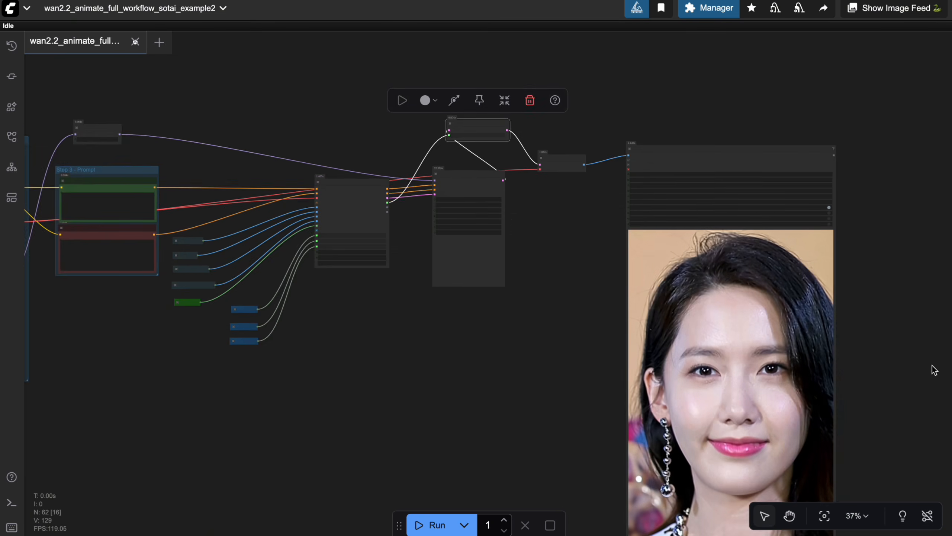
scroll(519, 326, up, 5)
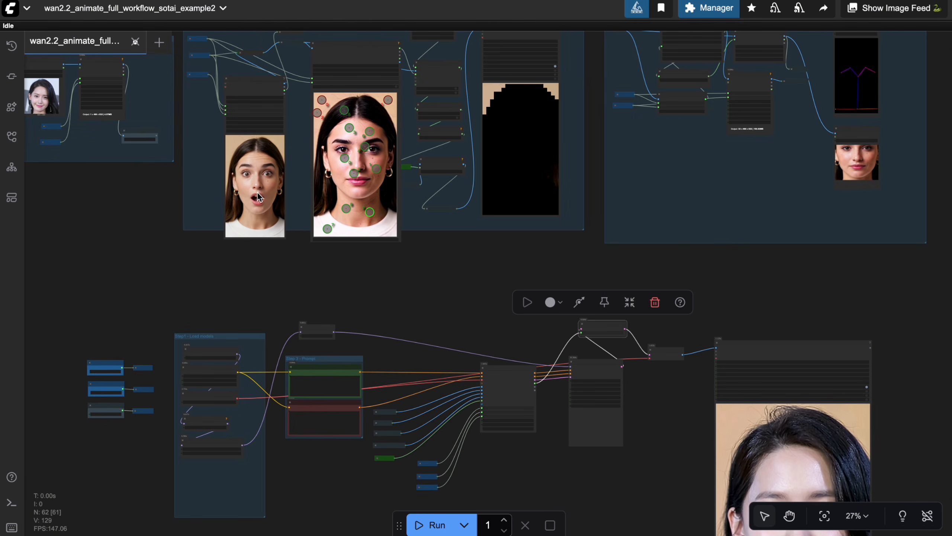
scroll(463, 257, down, 3)
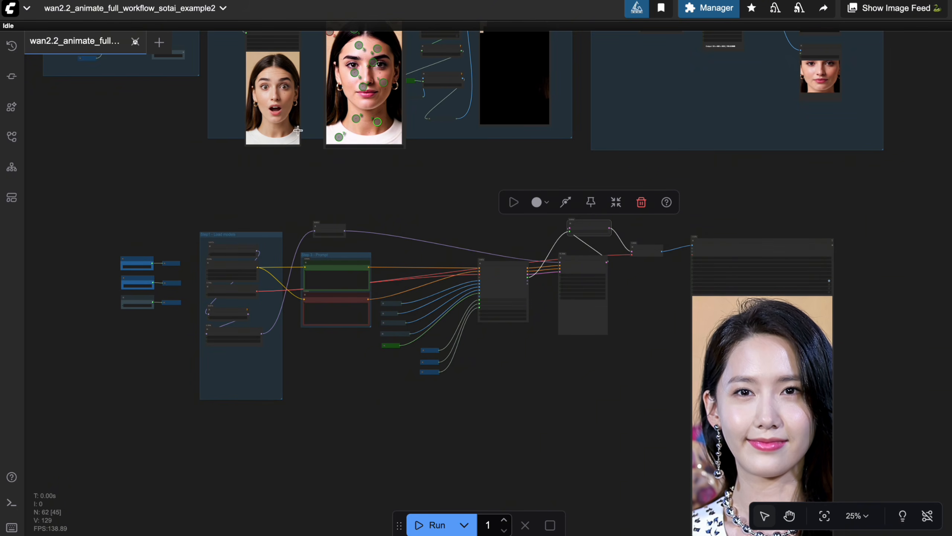
scroll(433, 202, up, 5)
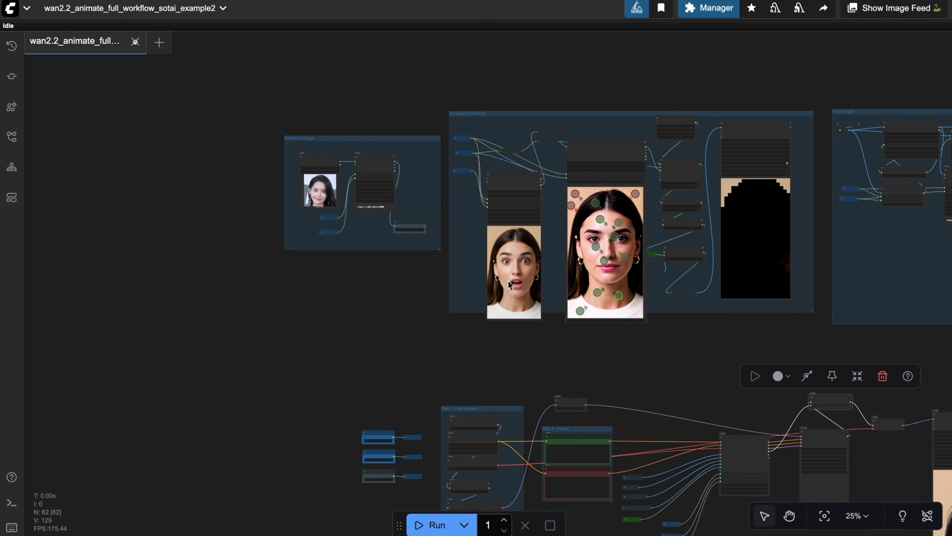
scroll(341, 319, up, 10)
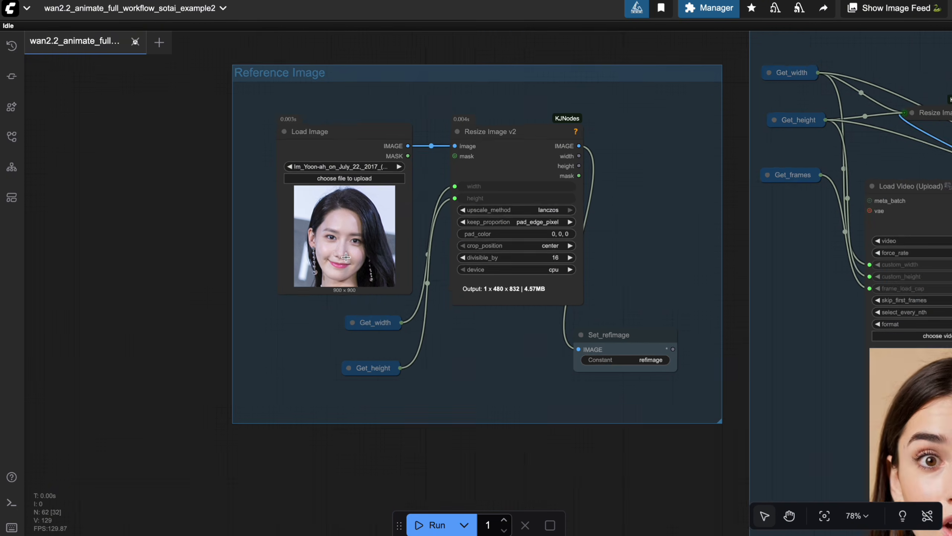
scroll(512, 483, down, 4)
drag(529, 446, 243, 95)
drag(519, 324, 163, 98)
drag(488, 137, 440, 80)
scroll(440, 79, down, 3)
scroll(637, 251, right, 5)
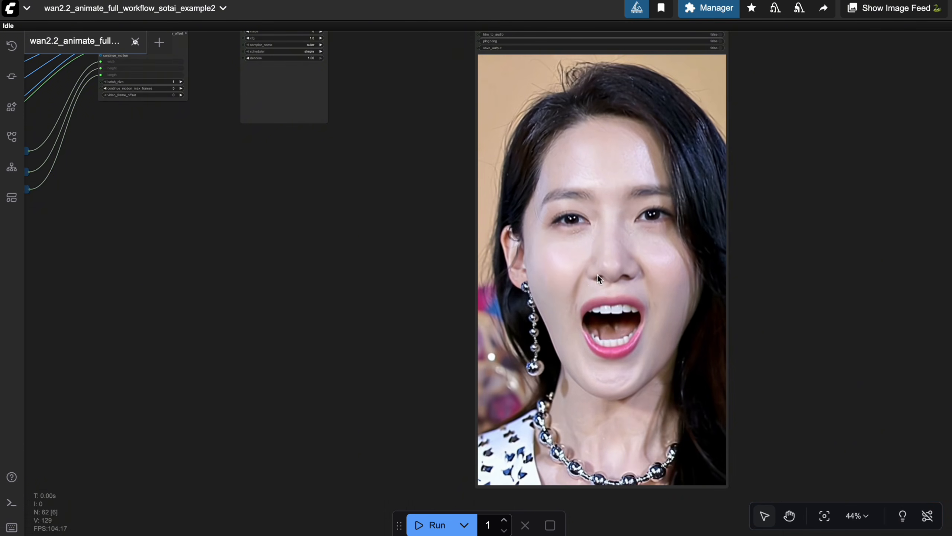
drag(418, 245, 363, 257)
scroll(441, 292, down, 3)
drag(385, 295, 537, 404)
scroll(538, 404, down, 1)
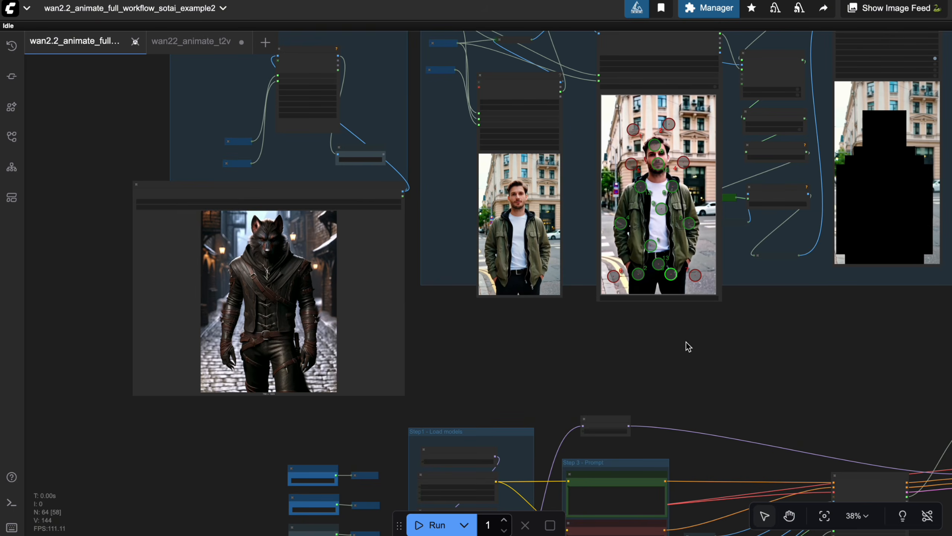
Step: Examine the wolf character reference image, the source video of the standing man, and its mask points in the street example
drag(684, 344, 510, 345)
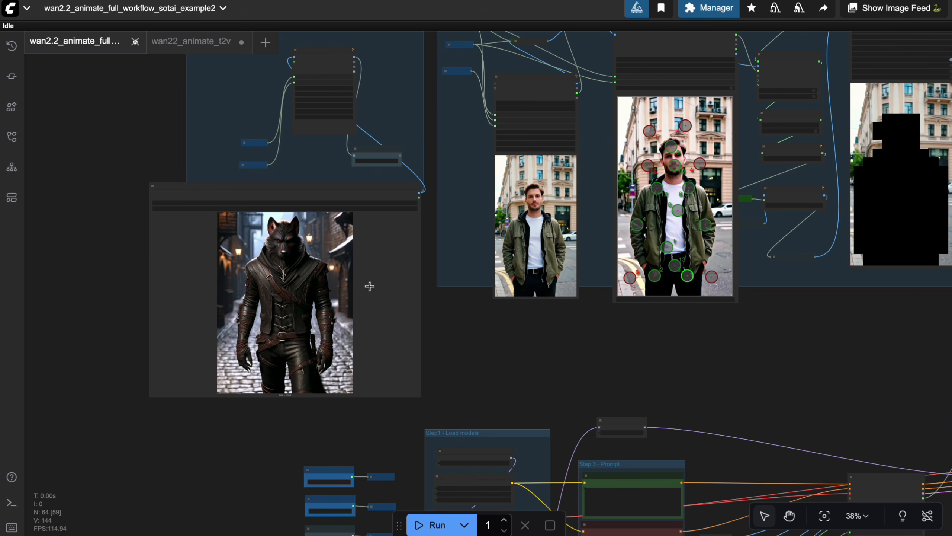
scroll(453, 317, up, 3)
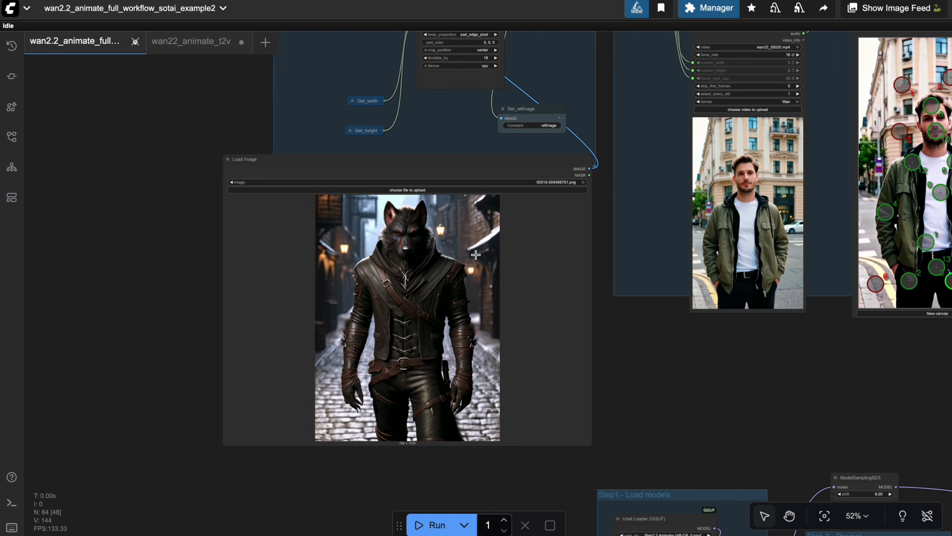
scroll(476, 255, up, 1)
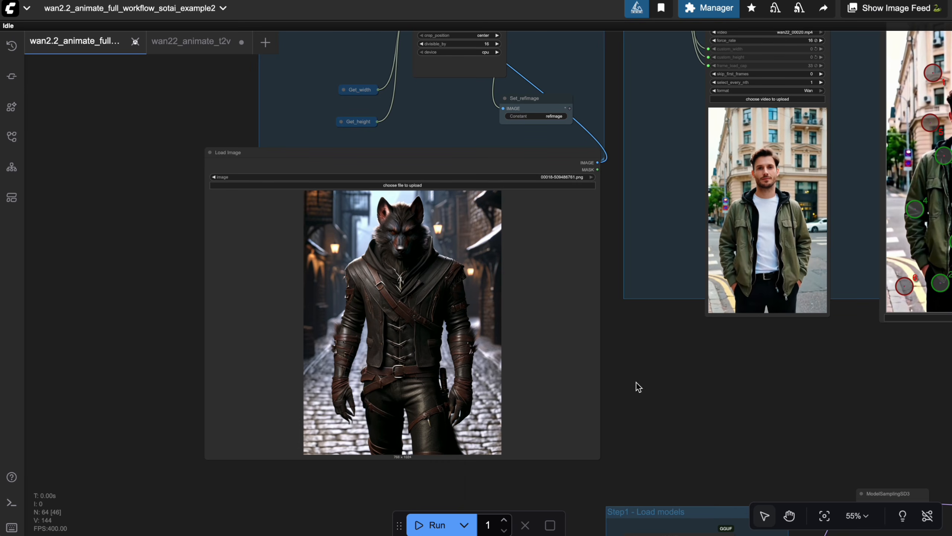
scroll(636, 383, down, 6)
drag(701, 398, 510, 318)
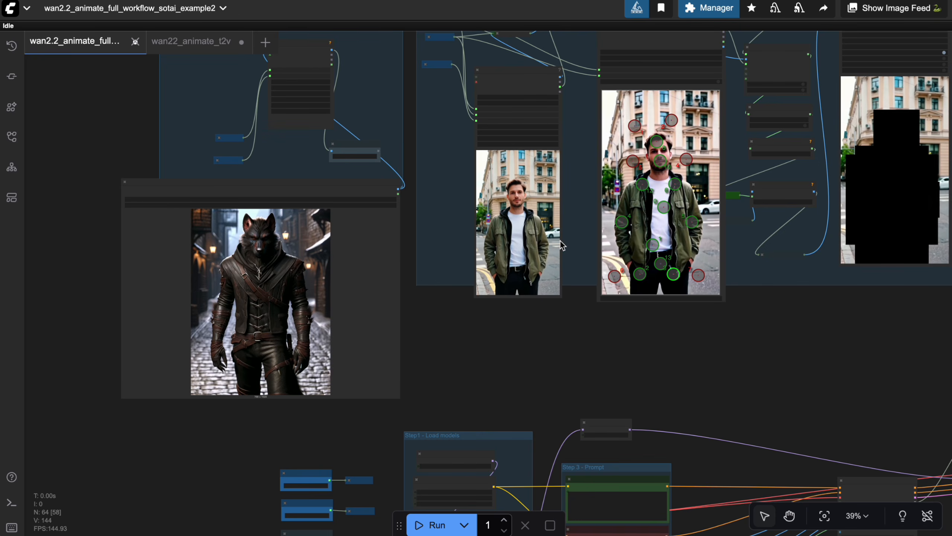
drag(561, 245, 536, 195)
scroll(504, 374, down, 1)
drag(772, 389, 571, 235)
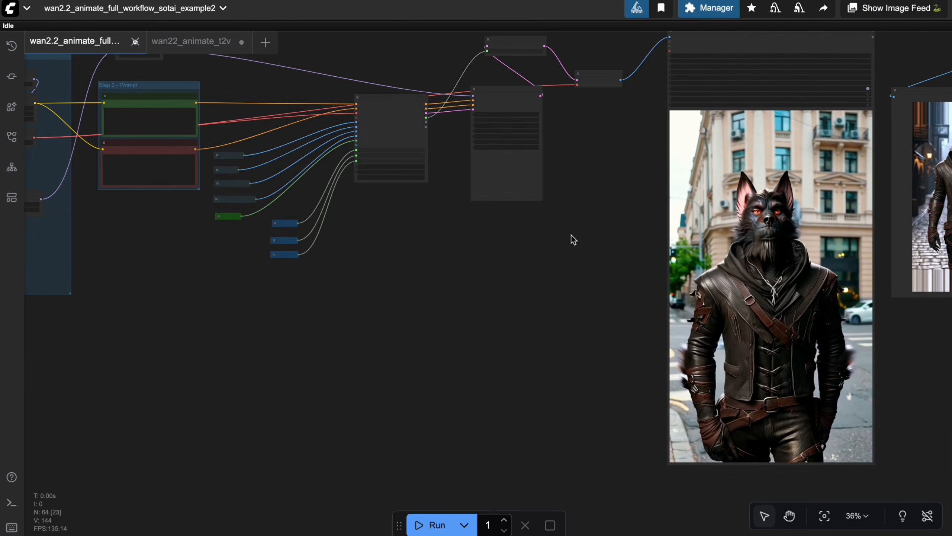
Step: Compare the generated wolf character video on the street background with the resized reference preview and the original reference image
scroll(580, 269, down, 1)
drag(865, 327, 544, 285)
scroll(631, 311, up, 4)
drag(631, 310, 684, 372)
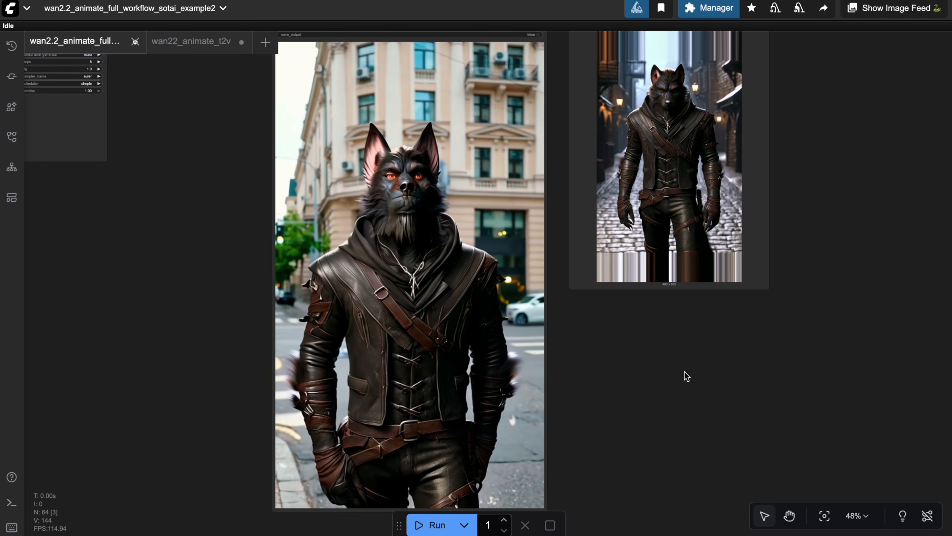
scroll(685, 372, up, 1)
drag(708, 410, 714, 392)
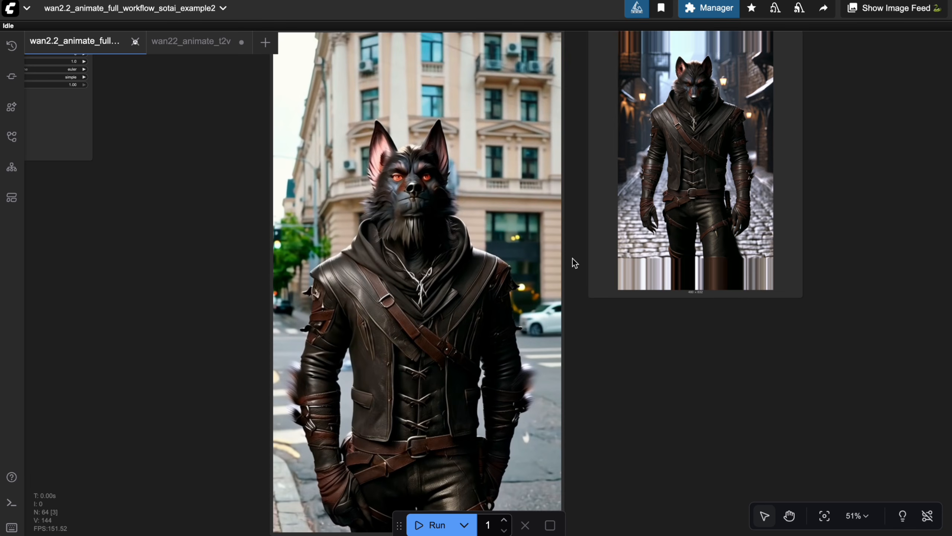
scroll(686, 383, down, 3)
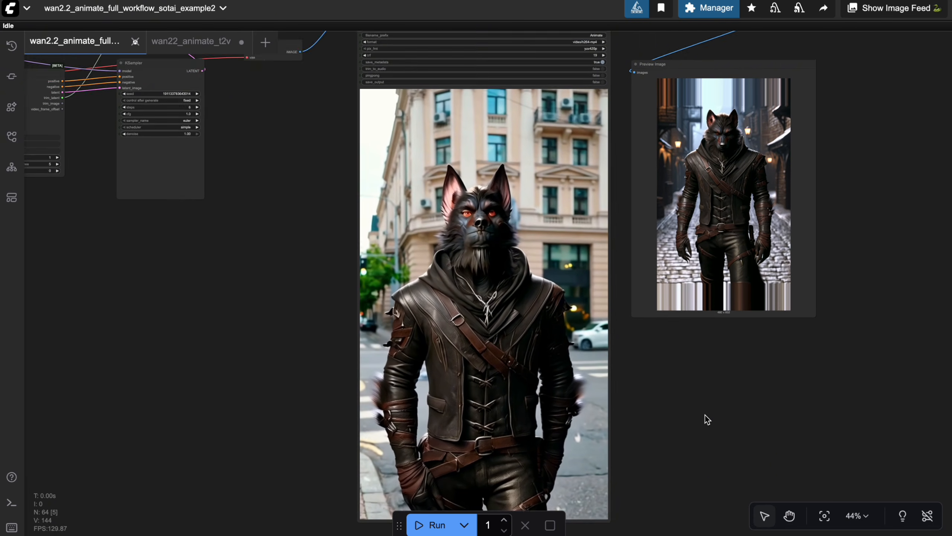
drag(393, 311, 678, 347)
drag(395, 106, 857, 271)
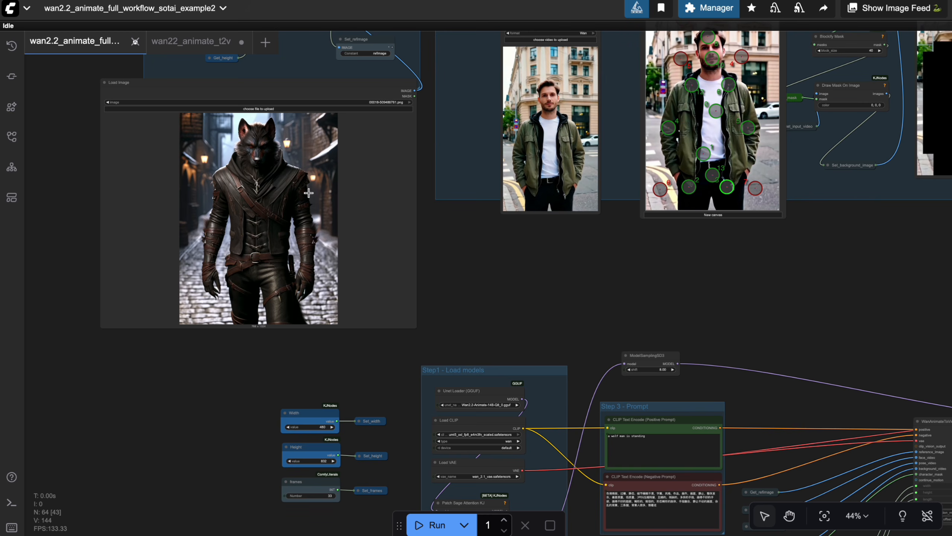
Step: Disconnect the background_video and character_mask inputs of the WanAnimateToVideo node and run the workflow
scroll(670, 305, down, 5)
scroll(641, 351, up, 10)
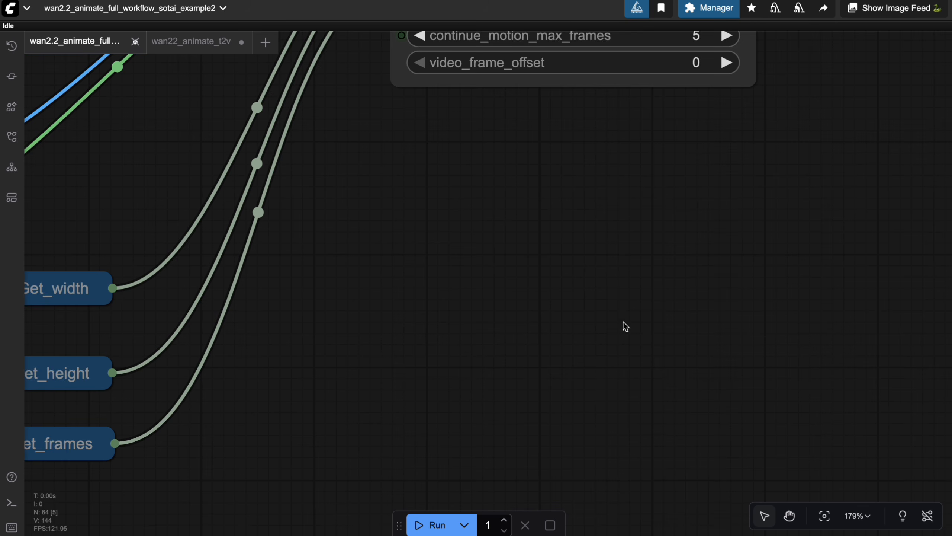
scroll(624, 322, up, 8)
scroll(623, 321, left, 5)
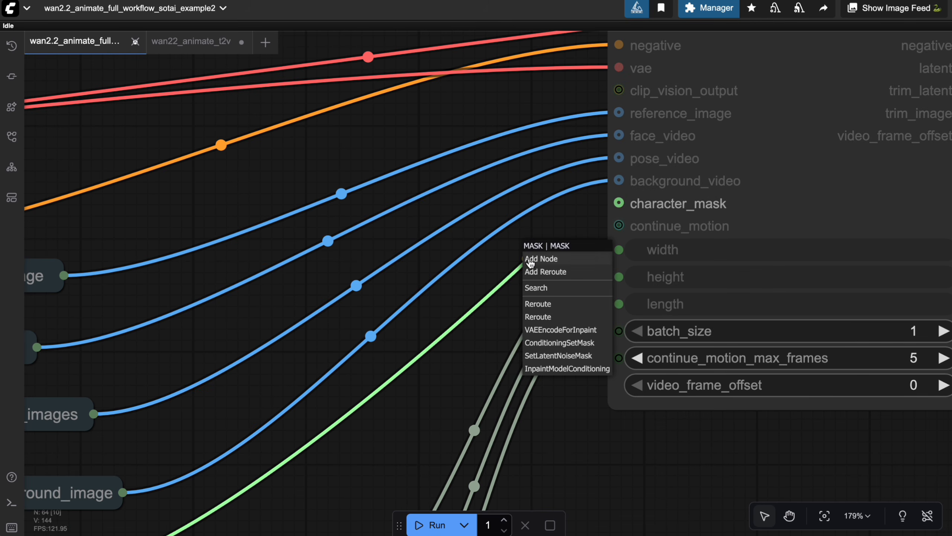
click(581, 176)
scroll(630, 409, down, 3)
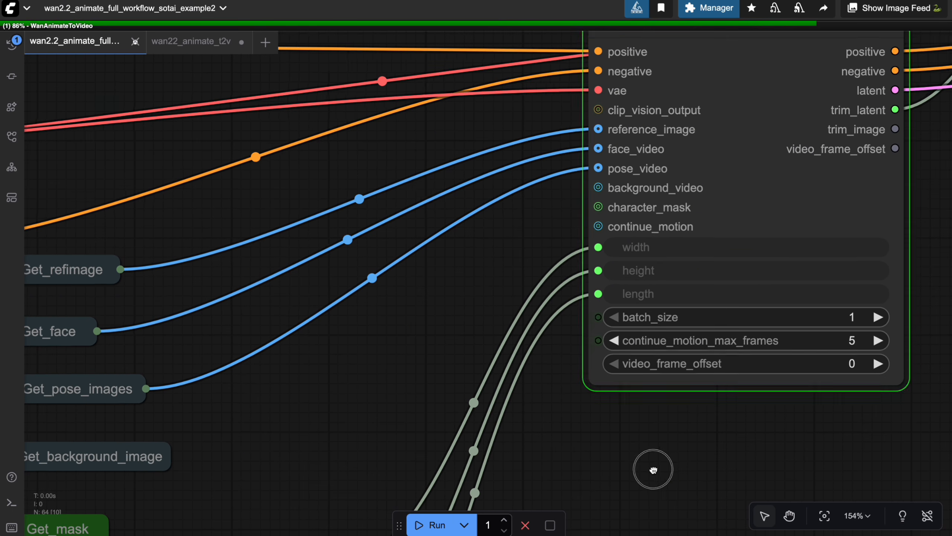
Step: Follow the sampling run and compare the regenerated wolf video and its background with the reference image preview
scroll(654, 469, right, 10)
scroll(485, 417, down, 12)
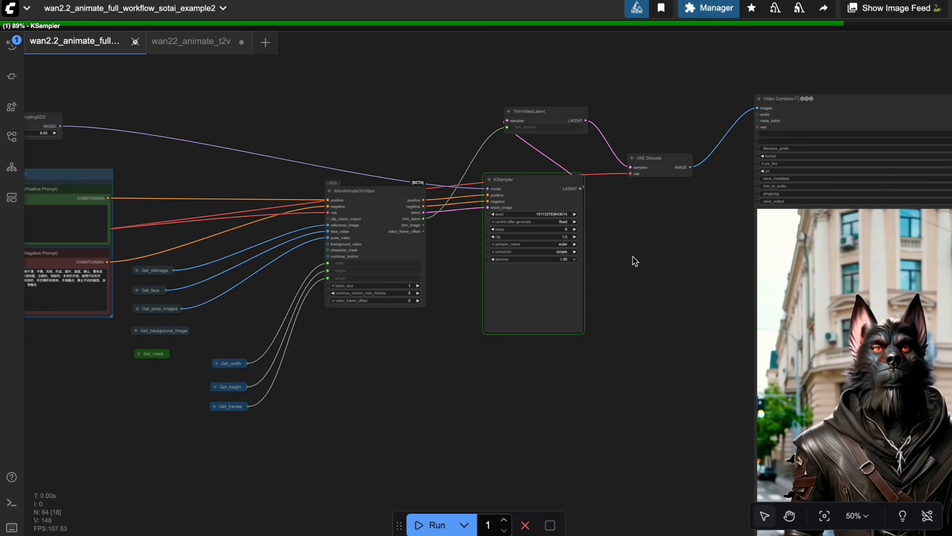
scroll(635, 262, right, 10)
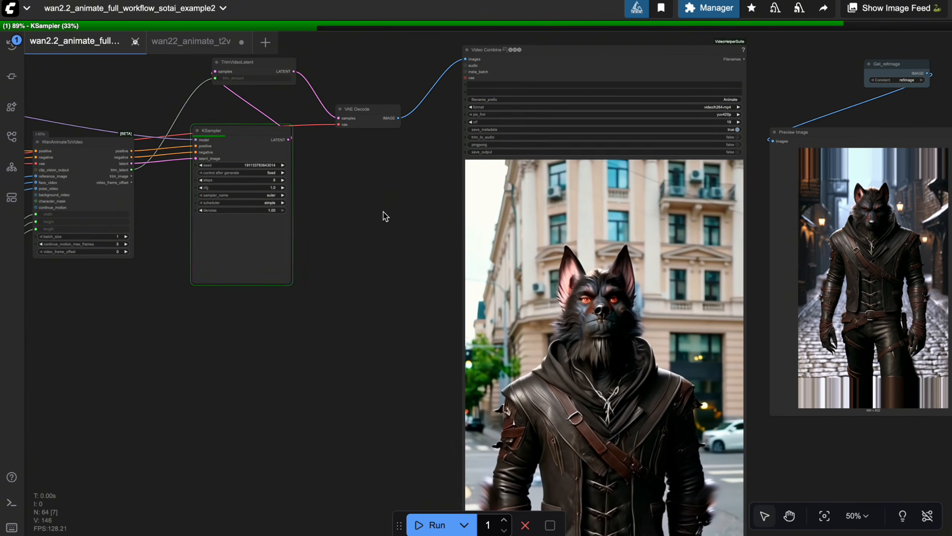
scroll(375, 210, right, 3)
scroll(364, 209, down, 2)
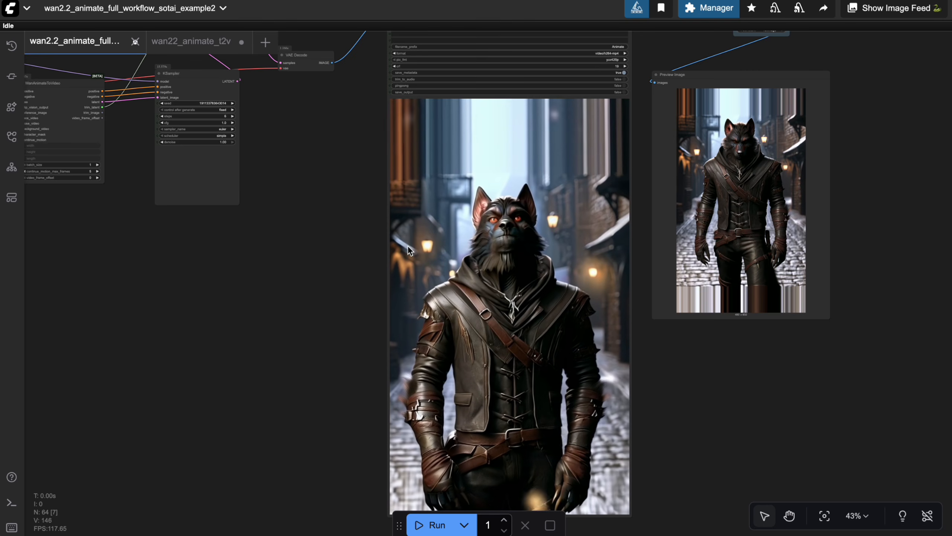
drag(407, 245, 376, 221)
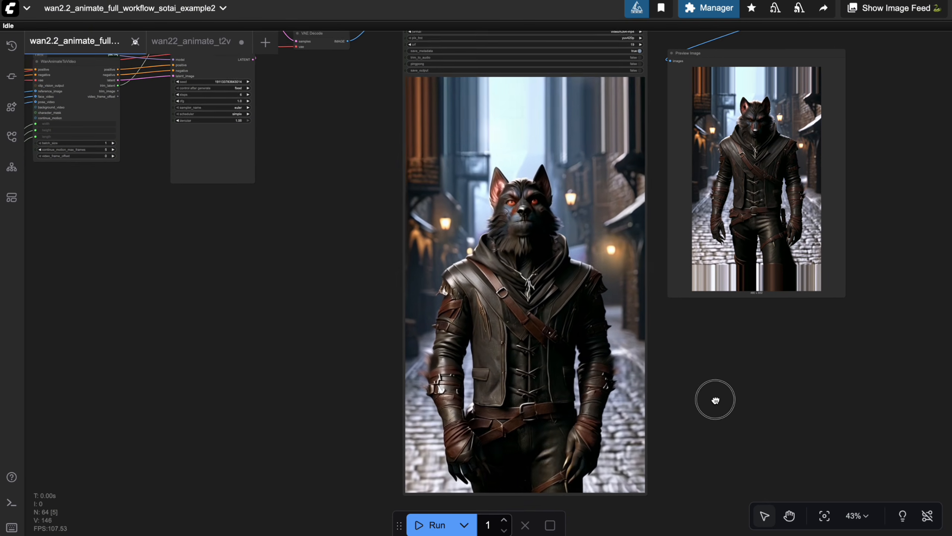
drag(714, 400, 697, 384)
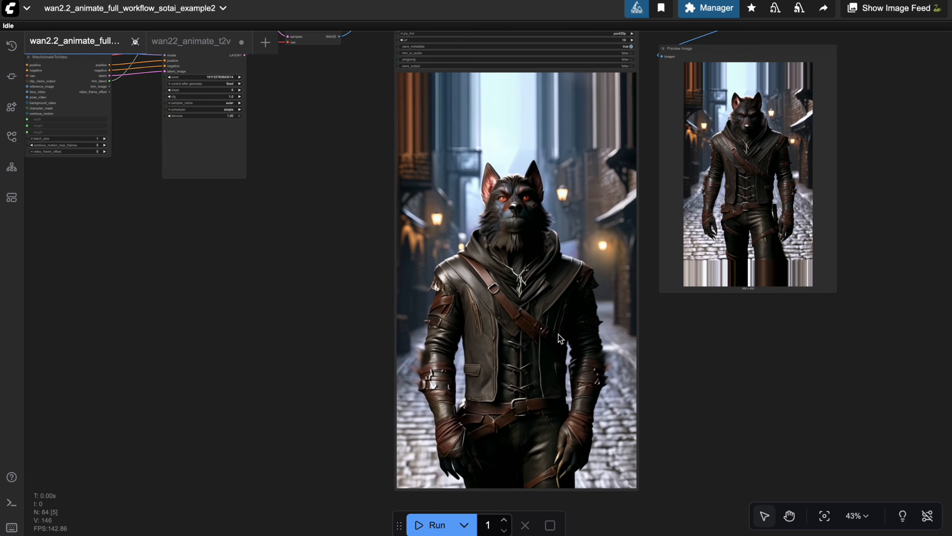
drag(698, 379, 698, 384)
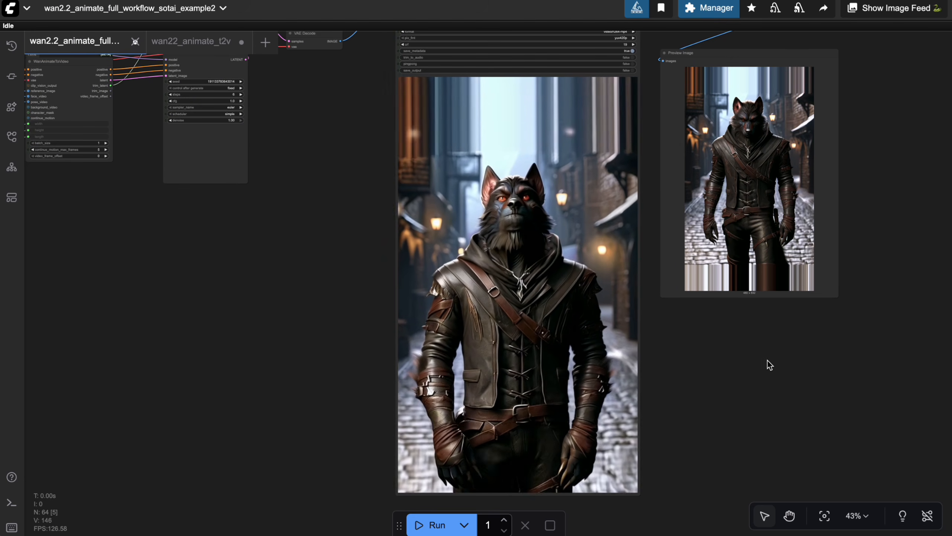